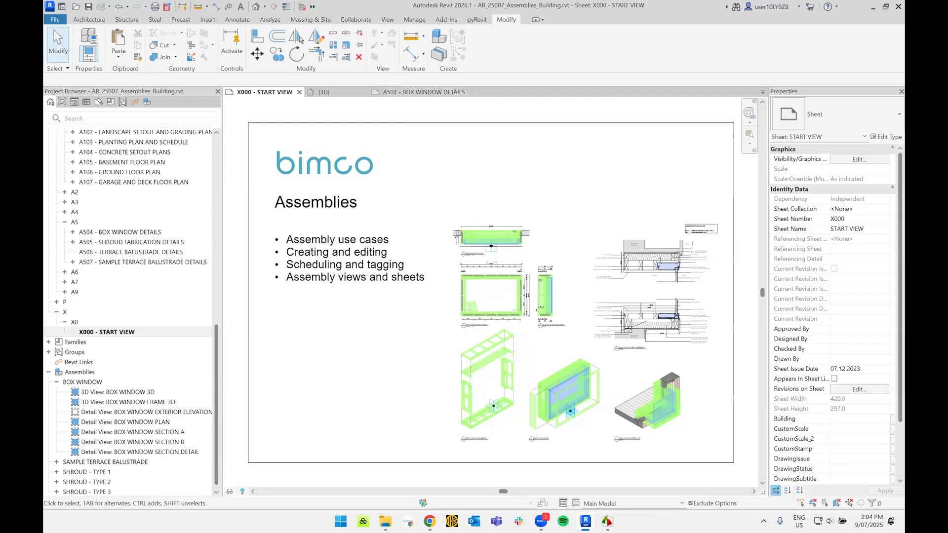
- Open sheet A504 - BOX WINDOW DETAILS, switch to the default 3D view and select the box window assembly on the brick facade
{"action": "left_click", "coordinate": [398, 95]}
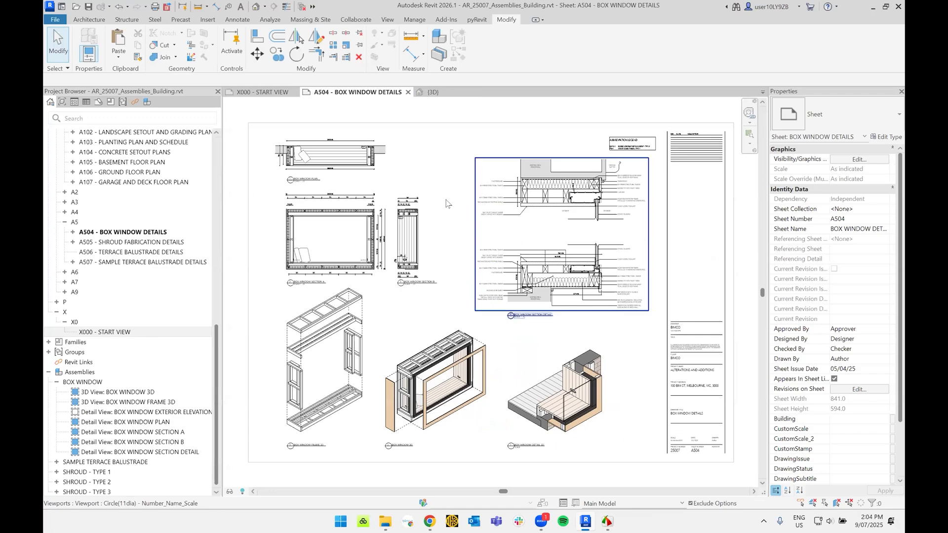
{"action": "left_click", "coordinate": [256, 7]}
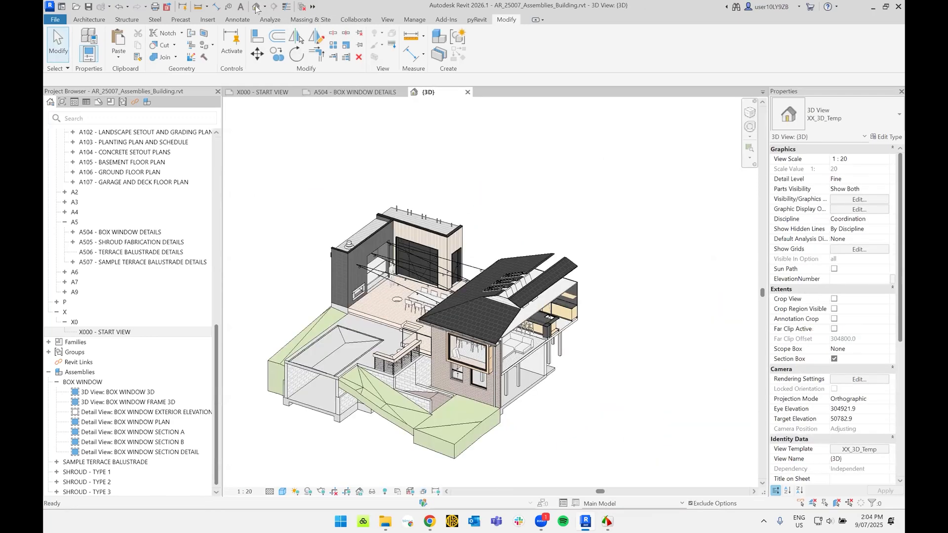
{"action": "middle_click_drag", "start_coordinate": [544, 414], "coordinate": [578, 428], "text": "shift"}
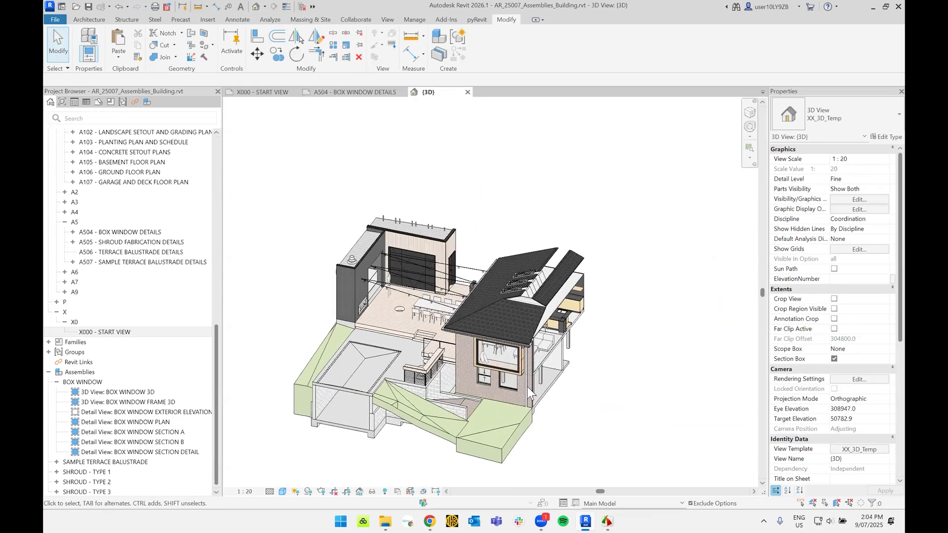
{"action": "scroll", "coordinate": [505, 344], "scroll_direction": "up", "scroll_amount": 4}
{"action": "scroll", "coordinate": [506, 344], "scroll_direction": "up", "scroll_amount": 1}
{"action": "left_click", "coordinate": [399, 326]}
{"action": "middle_click_drag", "start_coordinate": [400, 329], "coordinate": [387, 295], "text": "shift"}
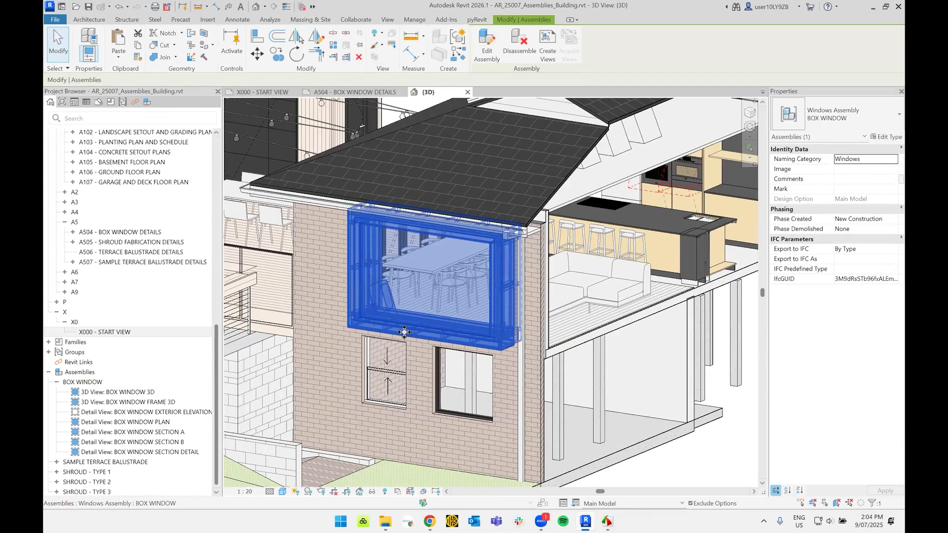
{"action": "scroll", "coordinate": [401, 331], "scroll_direction": "up", "scroll_amount": 3}
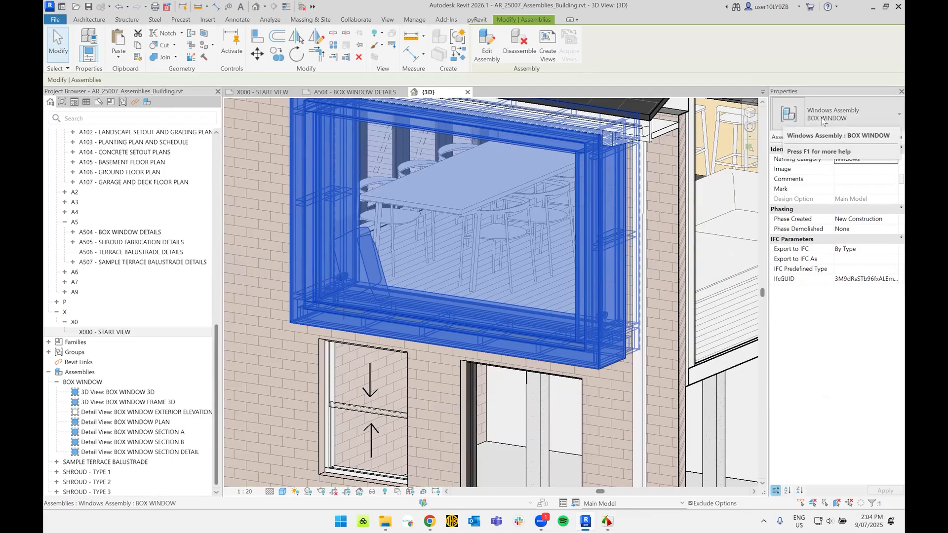
- Open the box window assembly for editing and inspect its glass window, plywood wall finish, timber floor finish and bottom framing member
{"action": "left_click", "coordinate": [494, 55]}
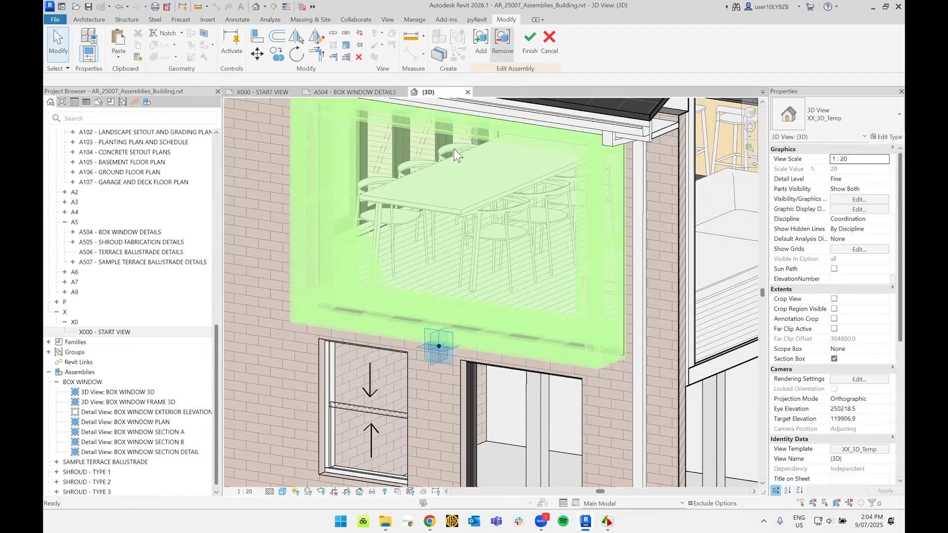
{"action": "left_click", "coordinate": [352, 309]}
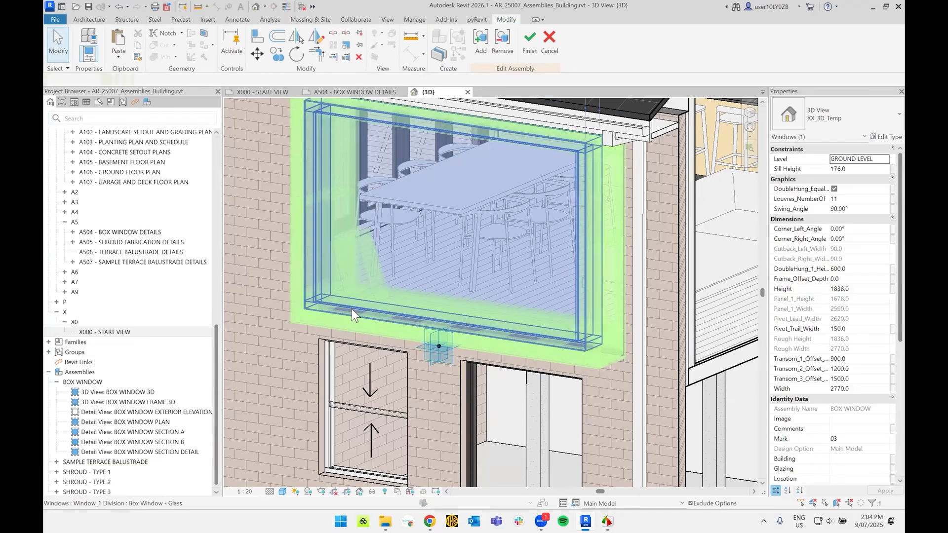
{"action": "left_click", "coordinate": [331, 328]}
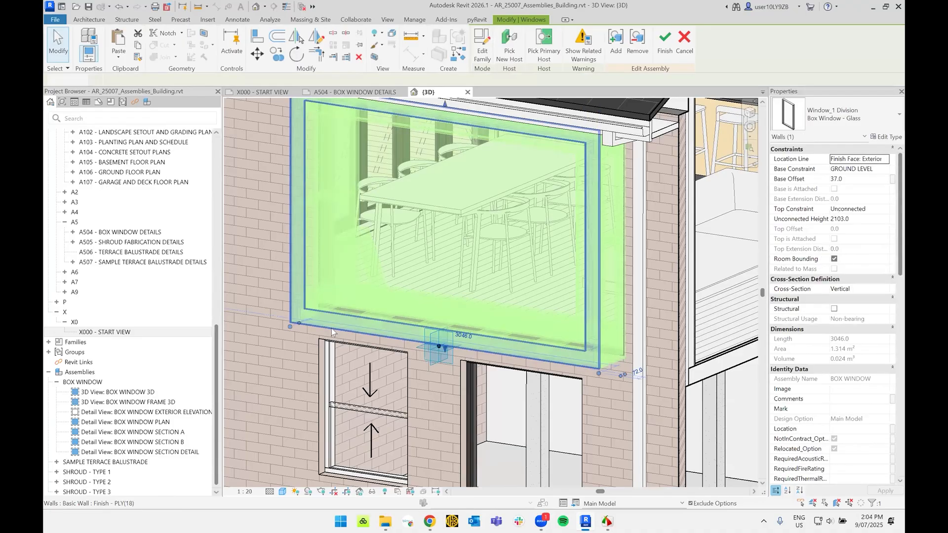
{"action": "left_click", "coordinate": [329, 312]}
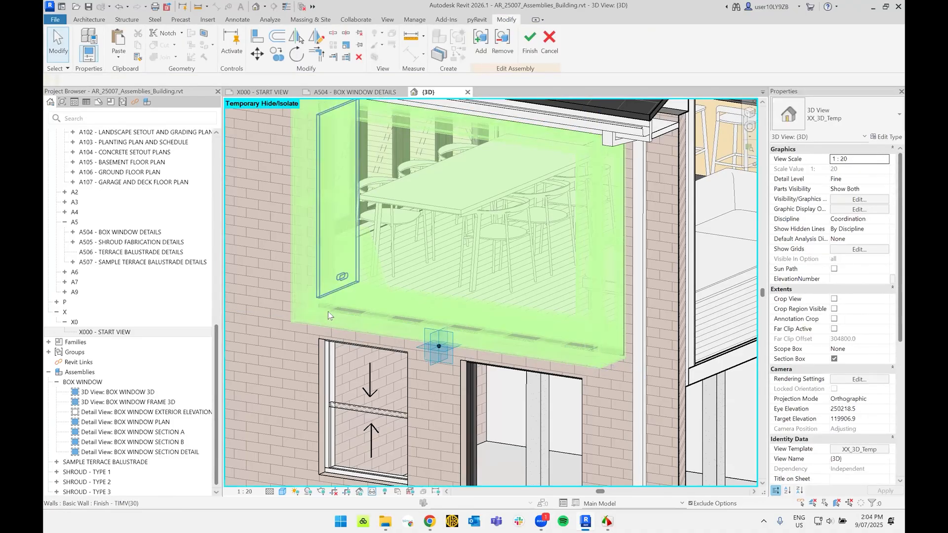
{"action": "left_click", "coordinate": [370, 297]}
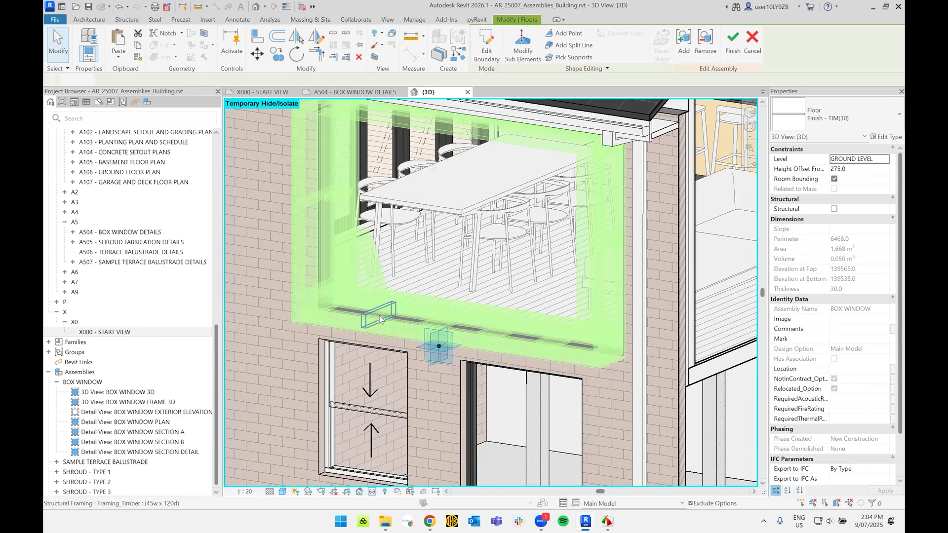
{"action": "key", "text": "Escape"}
{"action": "left_click", "coordinate": [383, 309]}
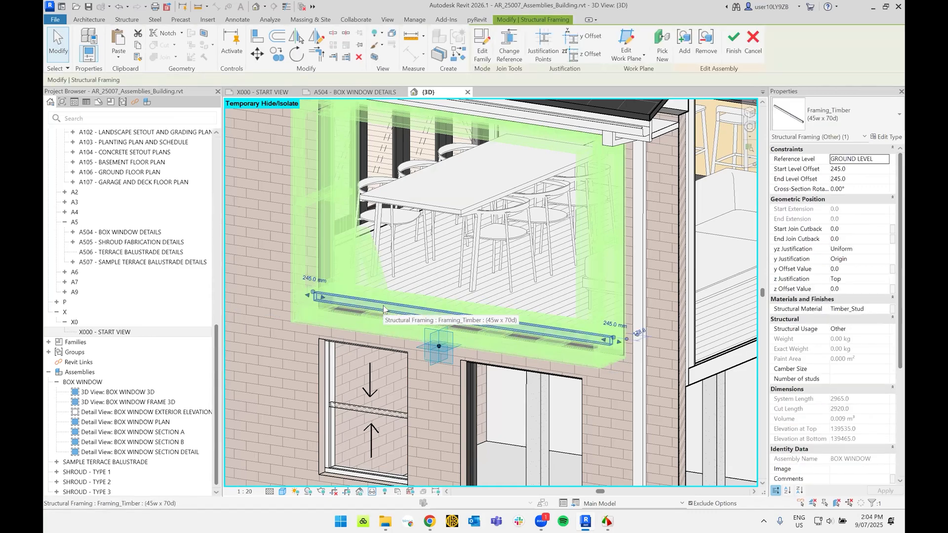
- Inspect the assembly's lower framing and the power outlet beside the cushion, and cancel the assembly edit
{"action": "middle_click_drag", "start_coordinate": [383, 306], "coordinate": [330, 278], "text": "shift"}
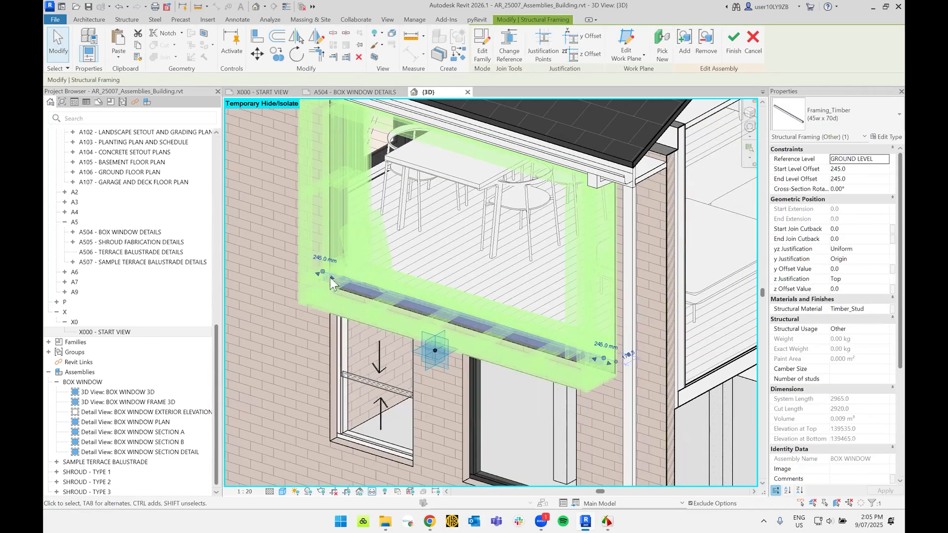
{"action": "left_click", "coordinate": [322, 244]}
{"action": "key", "text": "Escape"}
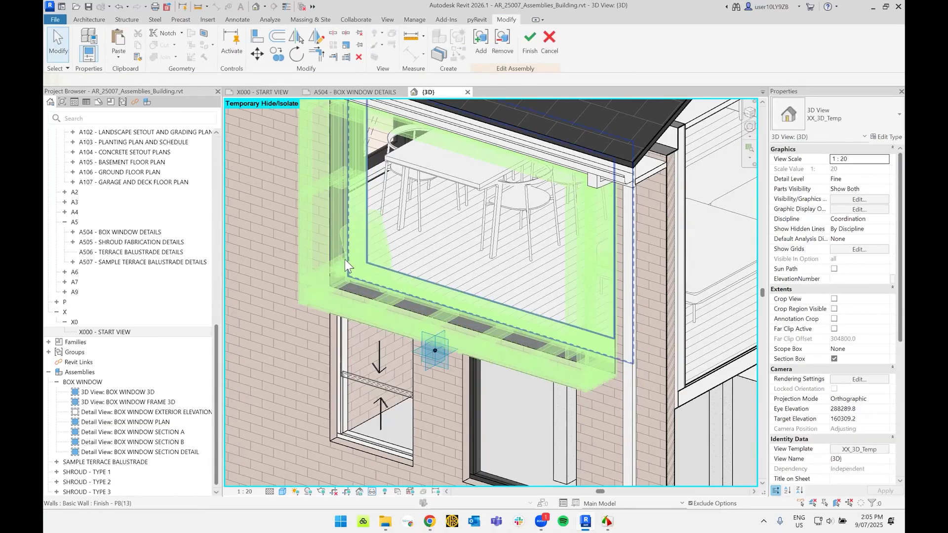
{"action": "scroll", "coordinate": [346, 261], "scroll_direction": "up", "scroll_amount": 5}
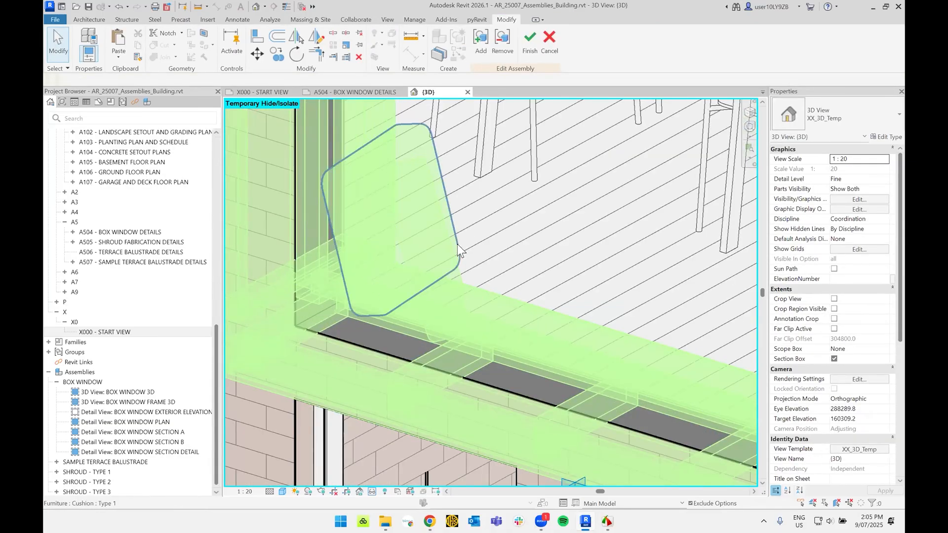
{"action": "left_click", "coordinate": [357, 254]}
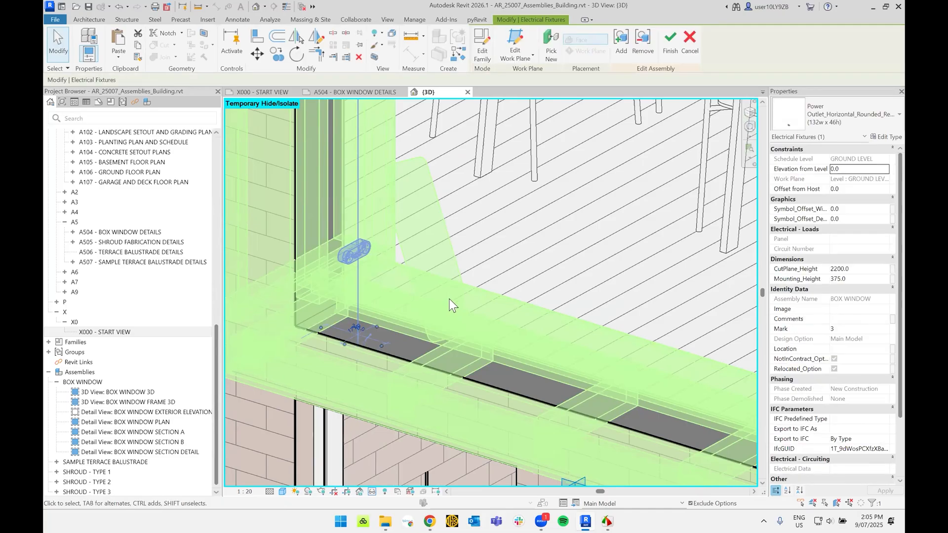
{"action": "scroll", "coordinate": [583, 322], "scroll_direction": "down", "scroll_amount": 2}
{"action": "scroll", "coordinate": [573, 286], "scroll_direction": "down", "scroll_amount": 3}
{"action": "scroll", "coordinate": [582, 277], "scroll_direction": "down", "scroll_amount": 4}
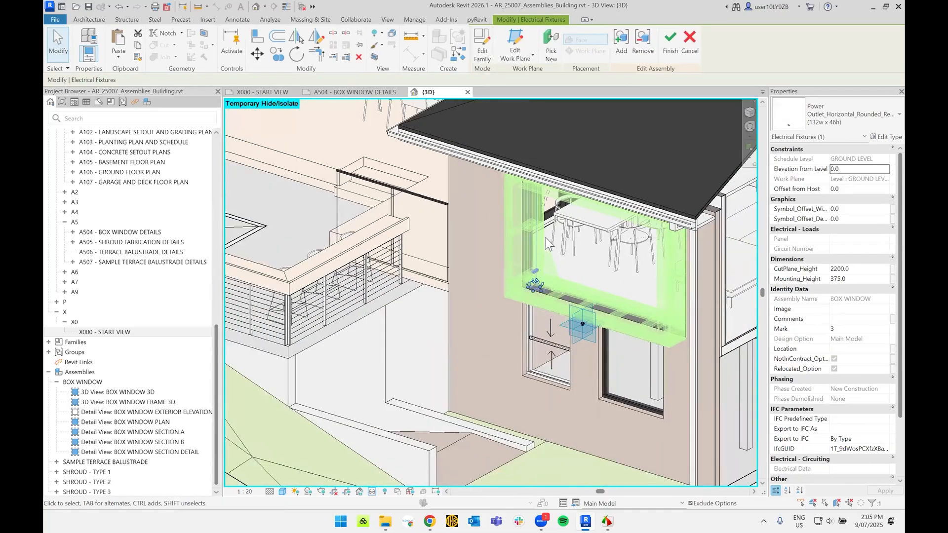
{"action": "left_click", "coordinate": [690, 49]}
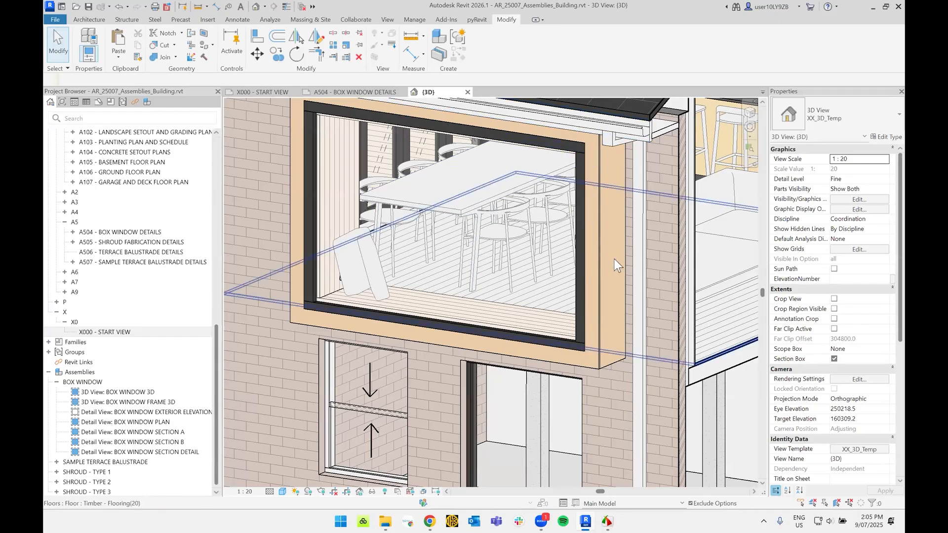
- Select the whole box window assembly and view it from the terrace side of the house
{"action": "left_click", "coordinate": [598, 250]}
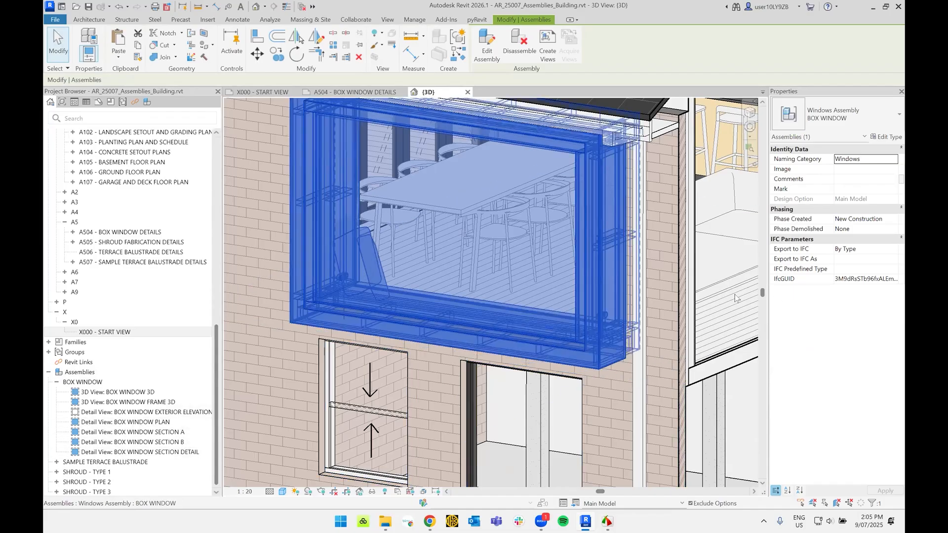
{"action": "middle_click_drag", "start_coordinate": [568, 316], "coordinate": [571, 349]}
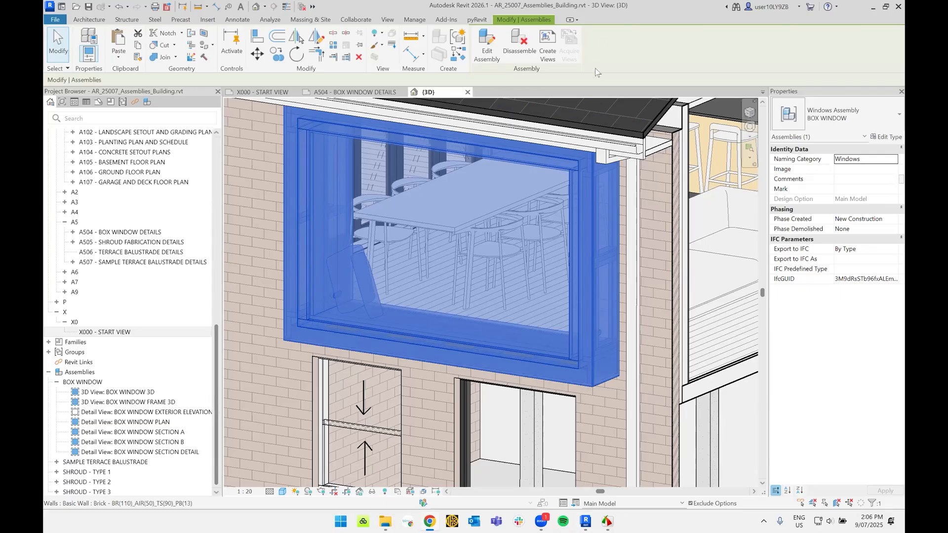
{"action": "scroll", "coordinate": [449, 299], "scroll_direction": "down", "scroll_amount": 4}
{"action": "middle_click_drag", "start_coordinate": [372, 294], "coordinate": [529, 306], "text": "shift"}
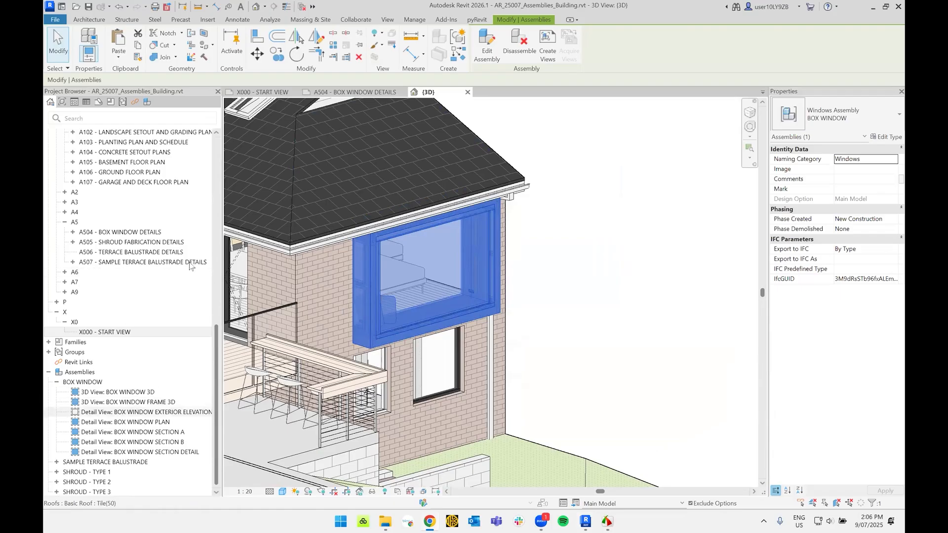
- Examine where the selected assembly appears in the views on sheet A504 - BOX WINDOW DETAILS, and clear the selection
{"action": "left_click", "coordinate": [355, 91]}
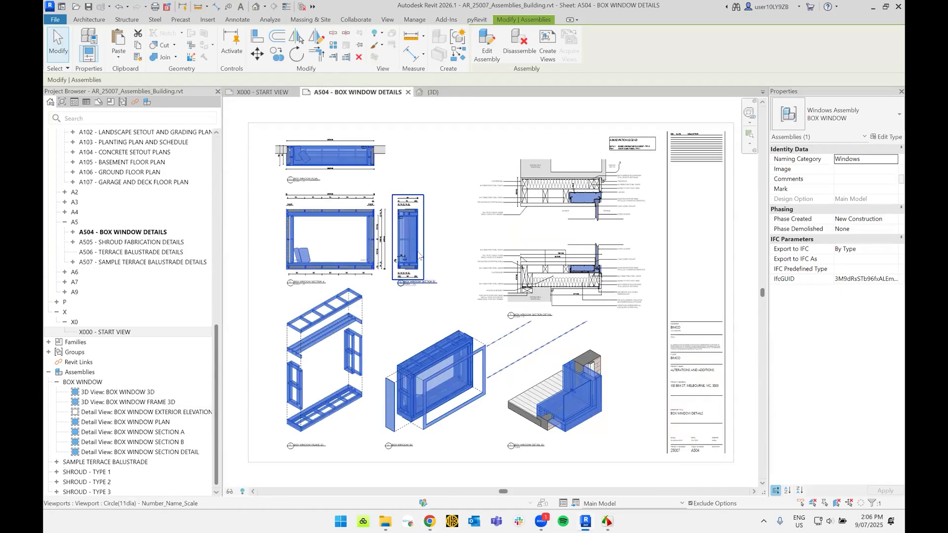
{"action": "middle_click_drag", "start_coordinate": [454, 257], "coordinate": [498, 265]}
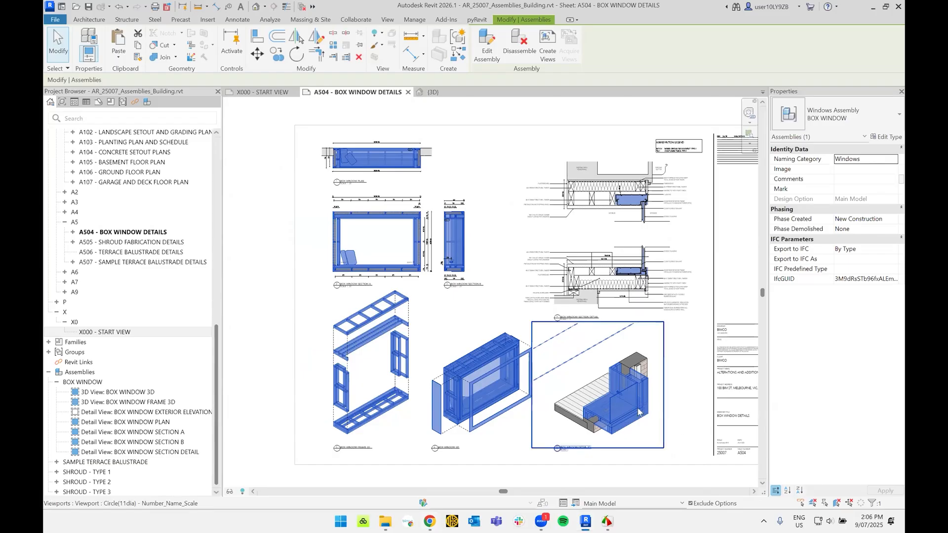
{"action": "scroll", "coordinate": [637, 412], "scroll_direction": "up", "scroll_amount": 3}
{"action": "scroll", "coordinate": [636, 404], "scroll_direction": "down", "scroll_amount": 1}
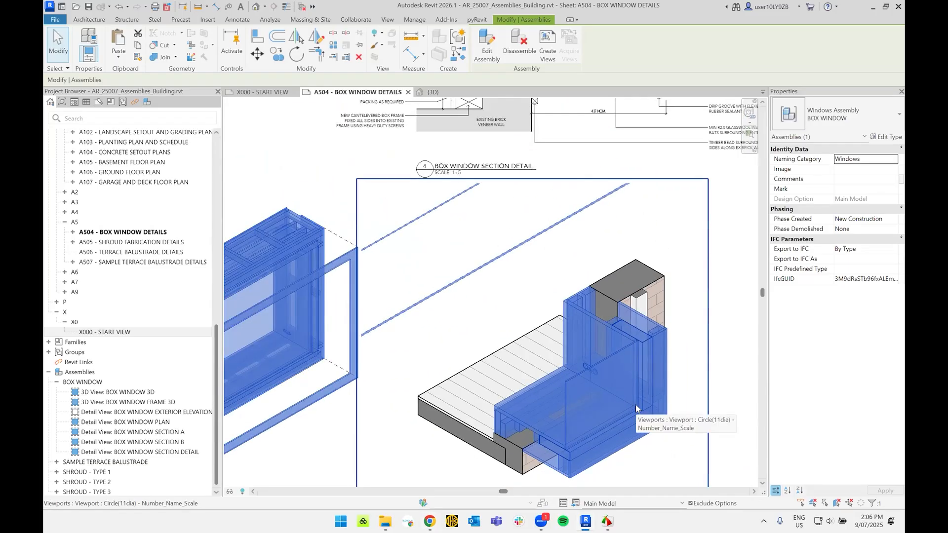
{"action": "scroll", "coordinate": [627, 397], "scroll_direction": "down", "scroll_amount": 1}
{"action": "scroll", "coordinate": [621, 392], "scroll_direction": "down", "scroll_amount": 1}
{"action": "scroll", "coordinate": [640, 378], "scroll_direction": "down", "scroll_amount": 1}
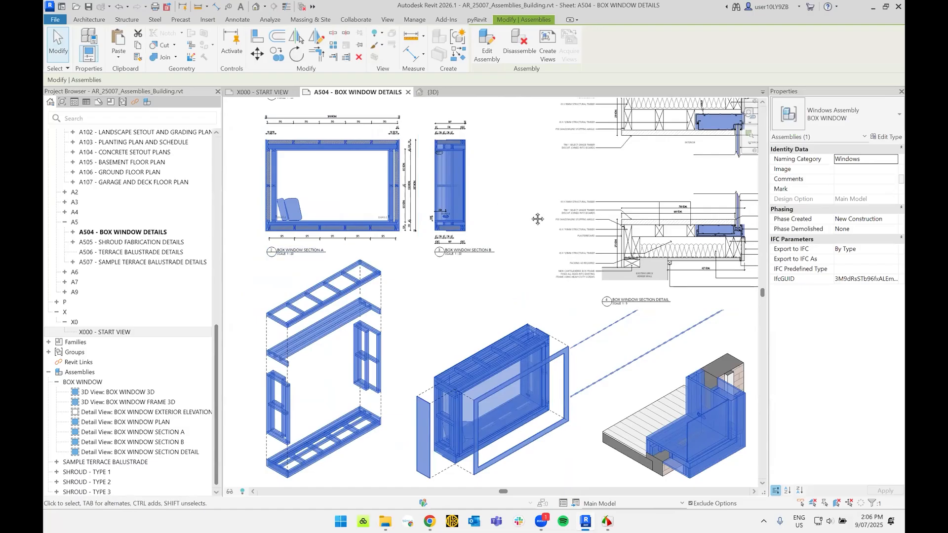
{"action": "scroll", "coordinate": [533, 217], "scroll_direction": "down", "scroll_amount": 1}
{"action": "key", "text": "Escape"}
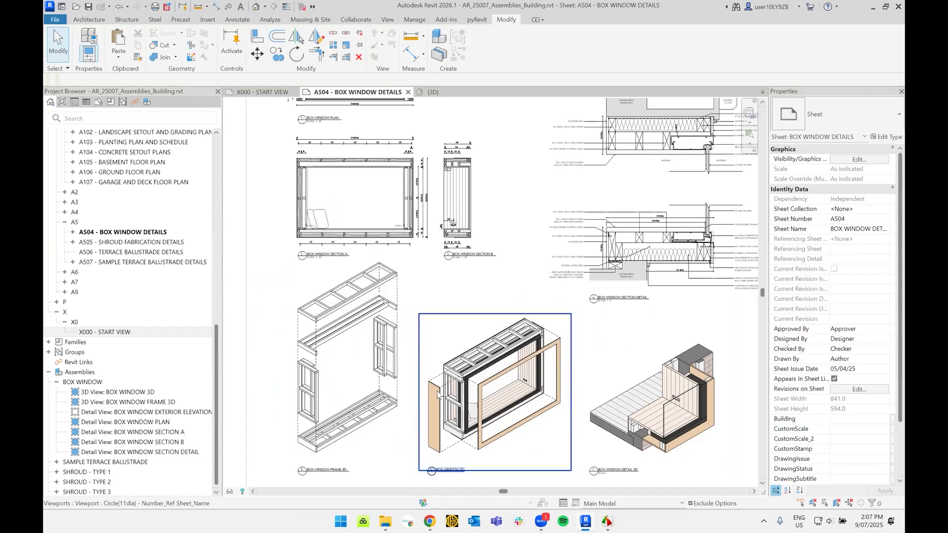
- Move the box window assembly along the brick wall towards the building corner in the 3D view
{"action": "left_click", "coordinate": [428, 91]}
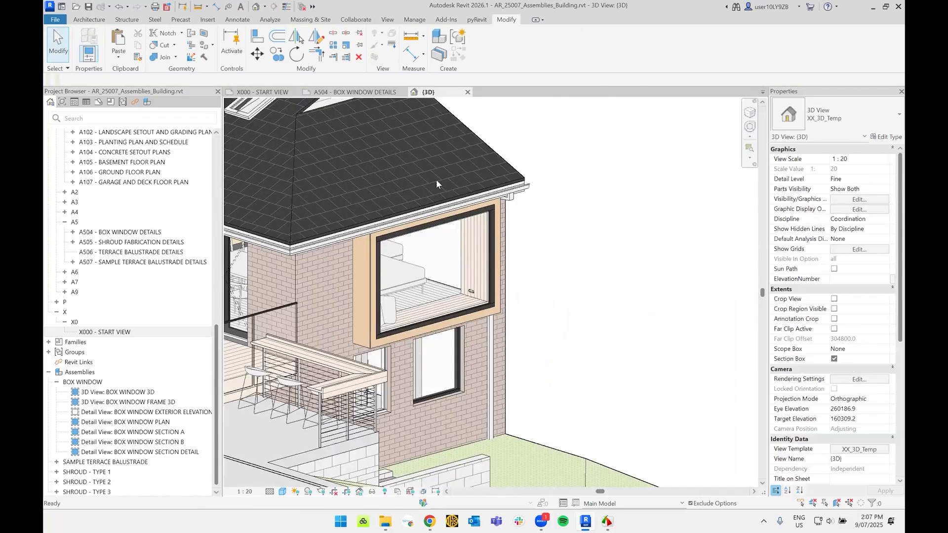
{"action": "left_click", "coordinate": [387, 341]}
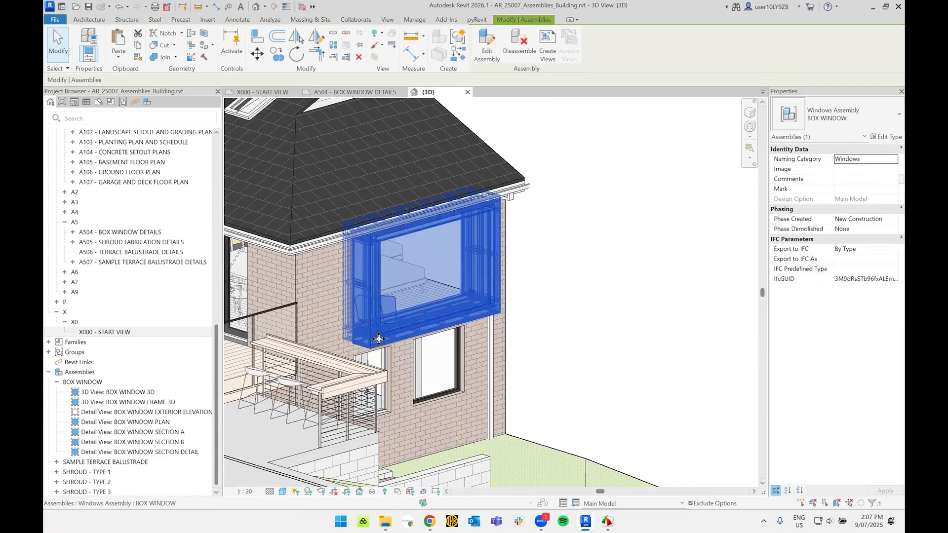
{"action": "left_click_drag", "start_coordinate": [442, 324], "coordinate": [507, 306]}
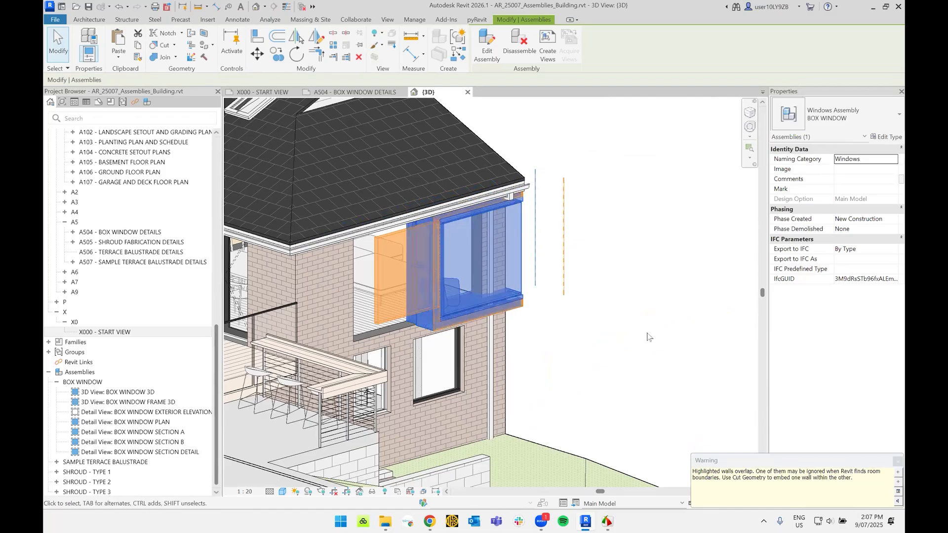
{"action": "left_click", "coordinate": [648, 331]}
- Review the box window sections and the other views on sheet A504 for the moved assembly
{"action": "left_click", "coordinate": [358, 92]}
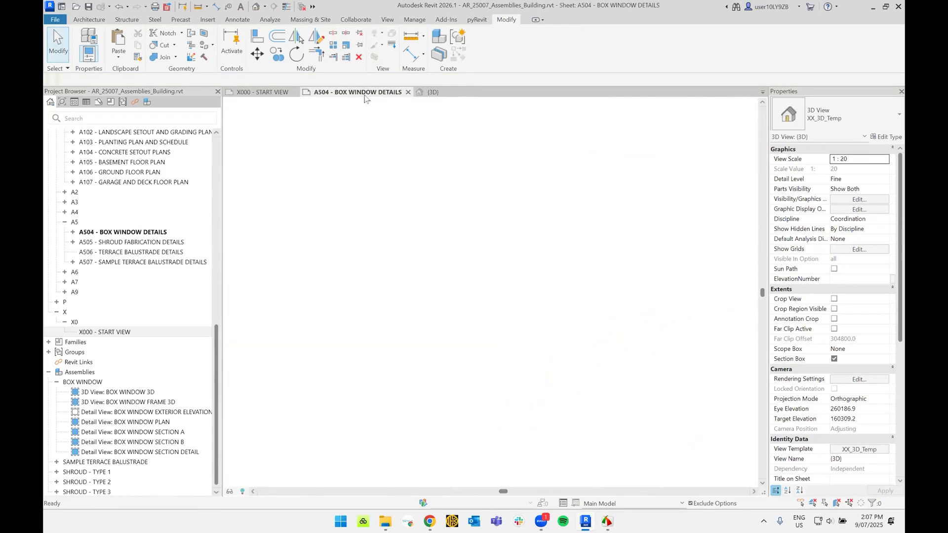
{"action": "scroll", "coordinate": [352, 139], "scroll_direction": "up", "scroll_amount": 5}
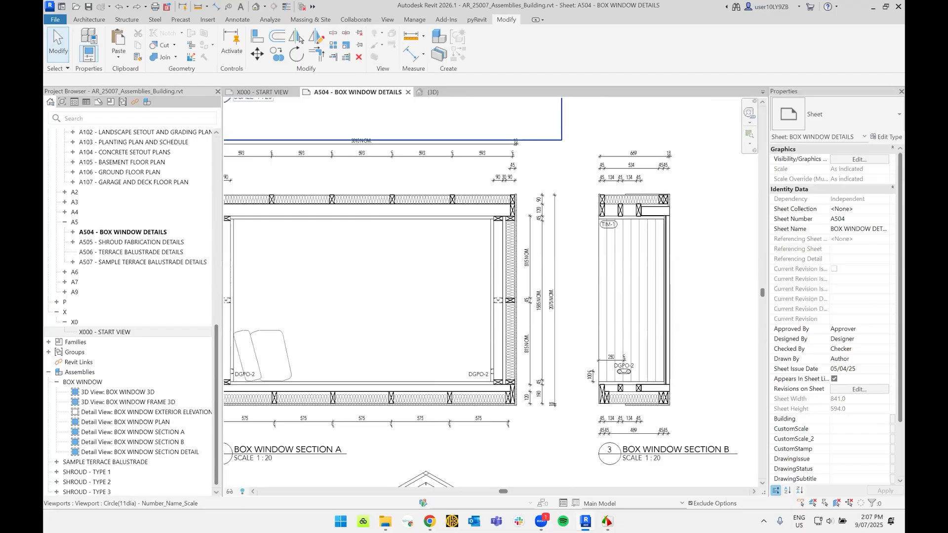
{"action": "scroll", "coordinate": [423, 237], "scroll_direction": "down", "scroll_amount": 4}
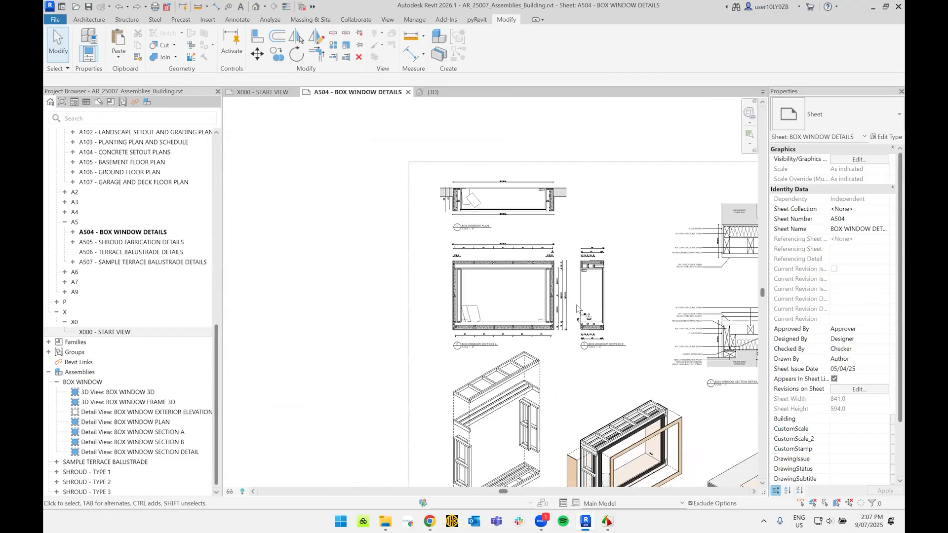
{"action": "middle_click_drag", "start_coordinate": [423, 237], "coordinate": [425, 272]}
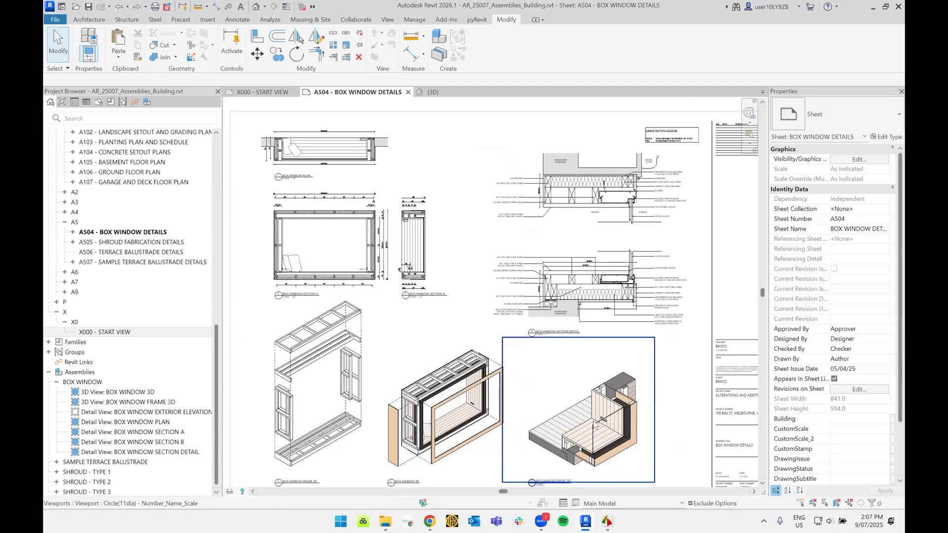
- Activate the BOX WINDOW 3D viewport on sheet A504 and open the box window assembly for editing
{"action": "left_click", "coordinate": [444, 391]}
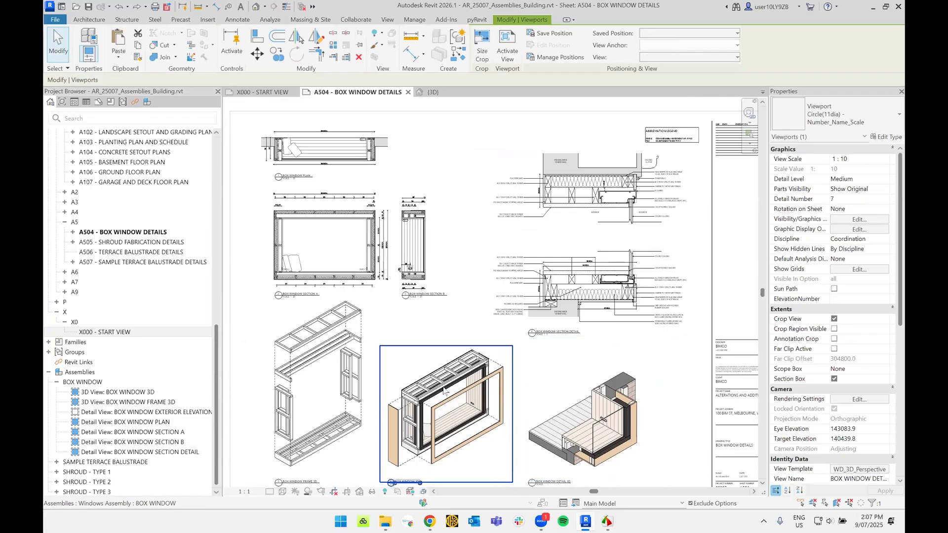
{"action": "double_click", "coordinate": [443, 391]}
{"action": "left_click", "coordinate": [488, 45]}
{"action": "scroll", "coordinate": [402, 475], "scroll_direction": "up", "scroll_amount": 5}
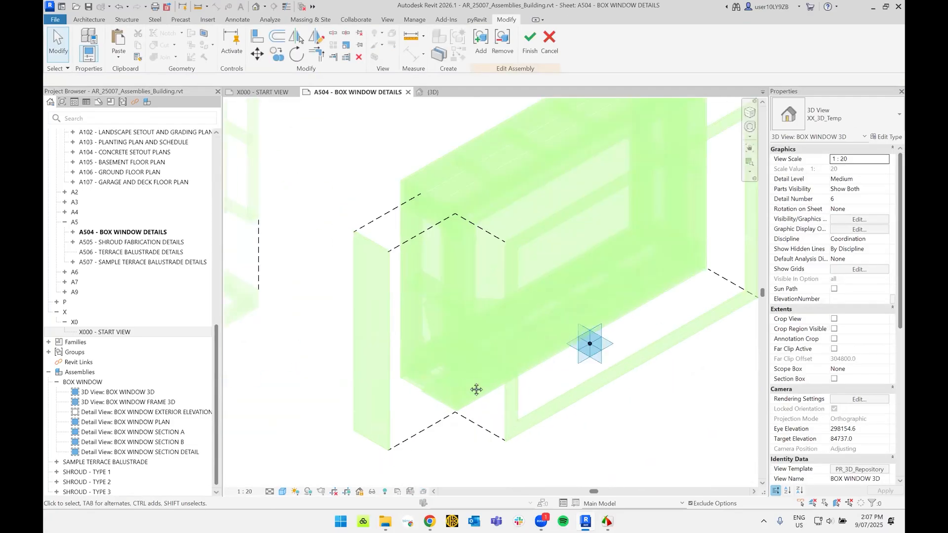
{"action": "middle_click_drag", "start_coordinate": [476, 390], "coordinate": [443, 430]}
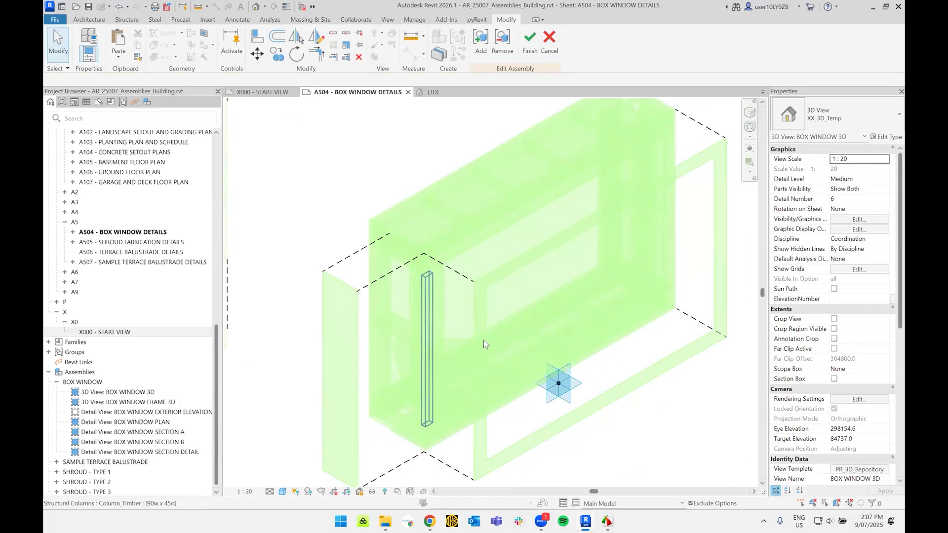
- Cancel the assembly edit and deactivate the BOX WINDOW 3D viewport on sheet A504
{"action": "left_click", "coordinate": [554, 39]}
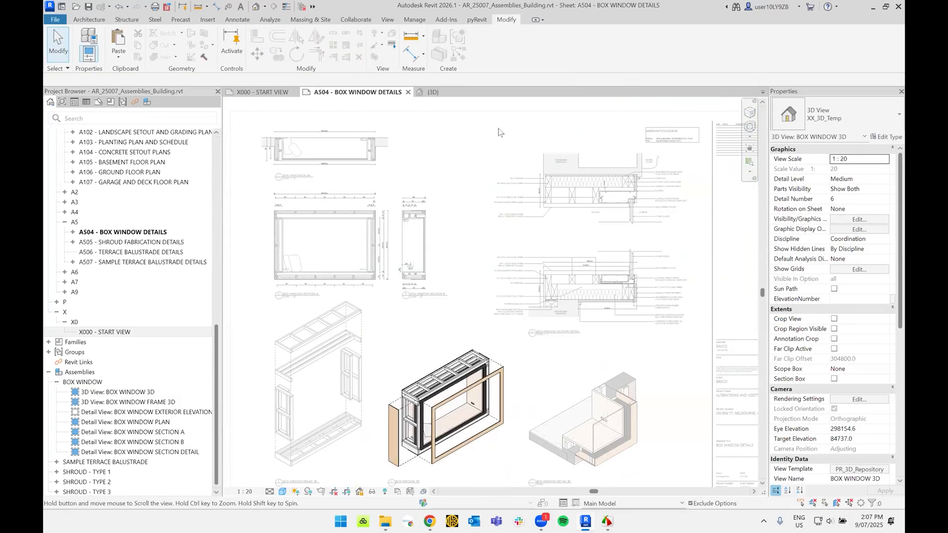
{"action": "middle_click_drag", "start_coordinate": [474, 203], "coordinate": [507, 165]}
{"action": "left_click", "coordinate": [507, 164]}
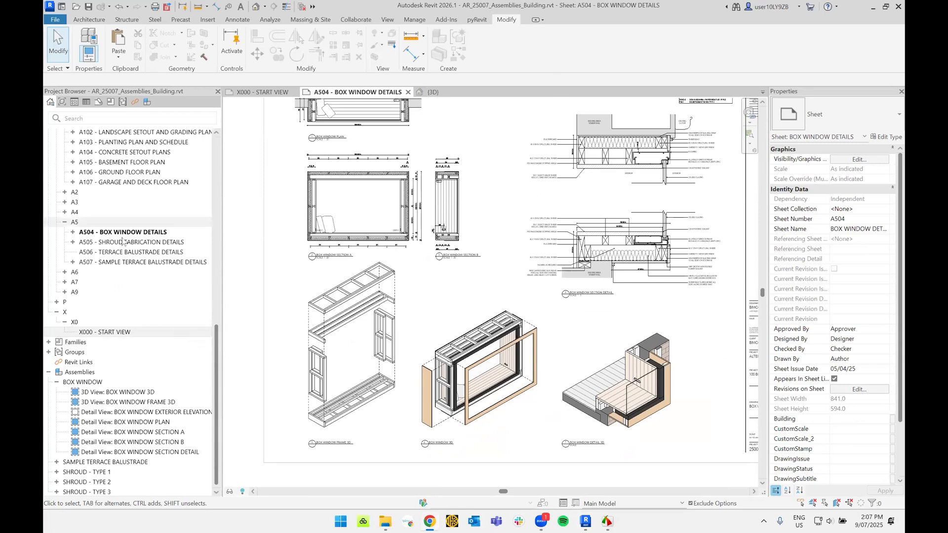
- Return to the default 3D view and examine the box window assembly on the brick wall and the terrace railing beside it
{"action": "left_click", "coordinate": [430, 92]}
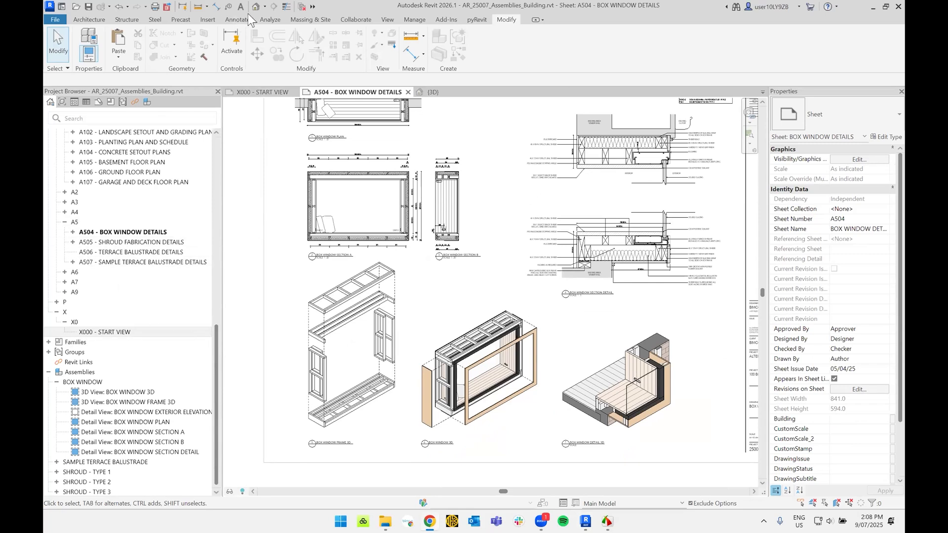
{"action": "scroll", "coordinate": [480, 376], "scroll_direction": "down", "scroll_amount": 3}
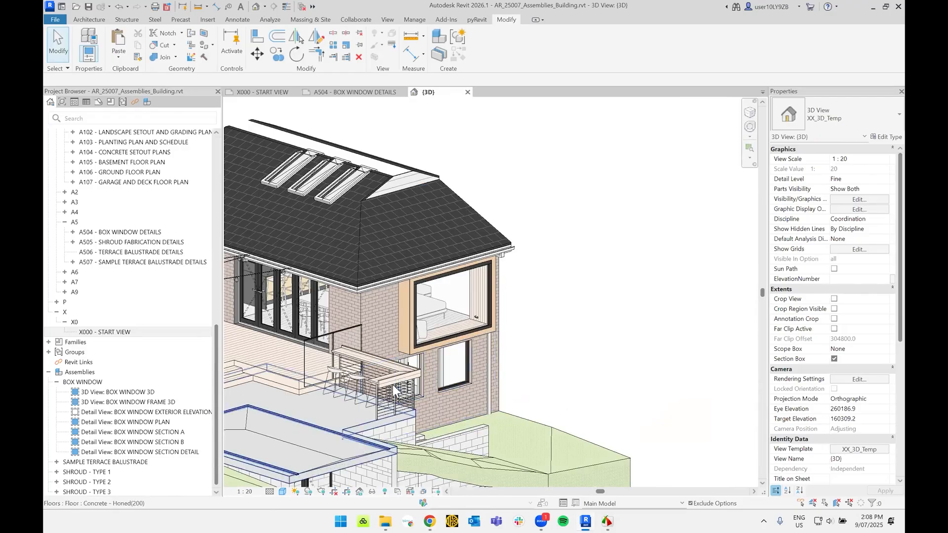
{"action": "left_click", "coordinate": [408, 377]}
{"action": "middle_click_drag", "start_coordinate": [408, 377], "coordinate": [515, 399], "text": "shift"}
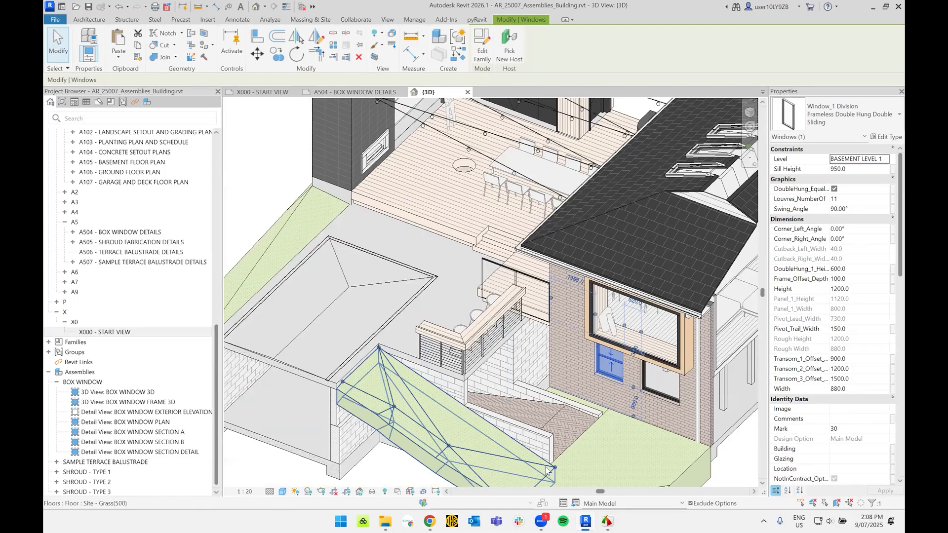
{"action": "scroll", "coordinate": [543, 405], "scroll_direction": "up", "scroll_amount": 3}
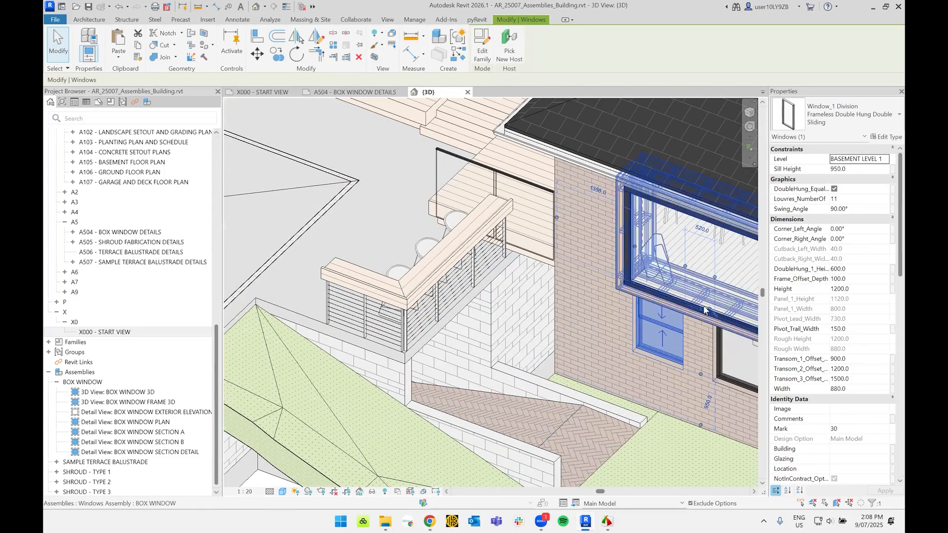
{"action": "left_click", "coordinate": [357, 277]}
{"action": "middle_click_drag", "start_coordinate": [529, 319], "coordinate": [351, 317]}
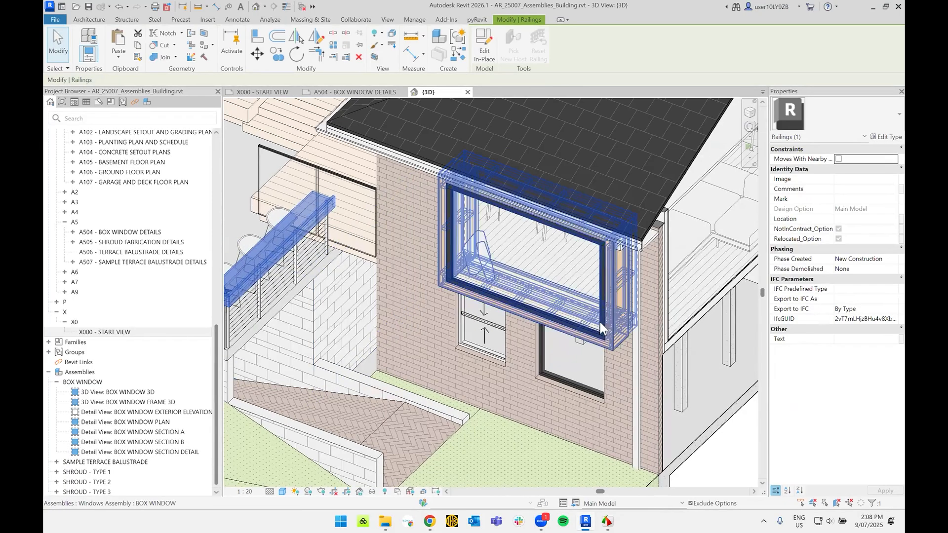
{"action": "left_click", "coordinate": [603, 320]}
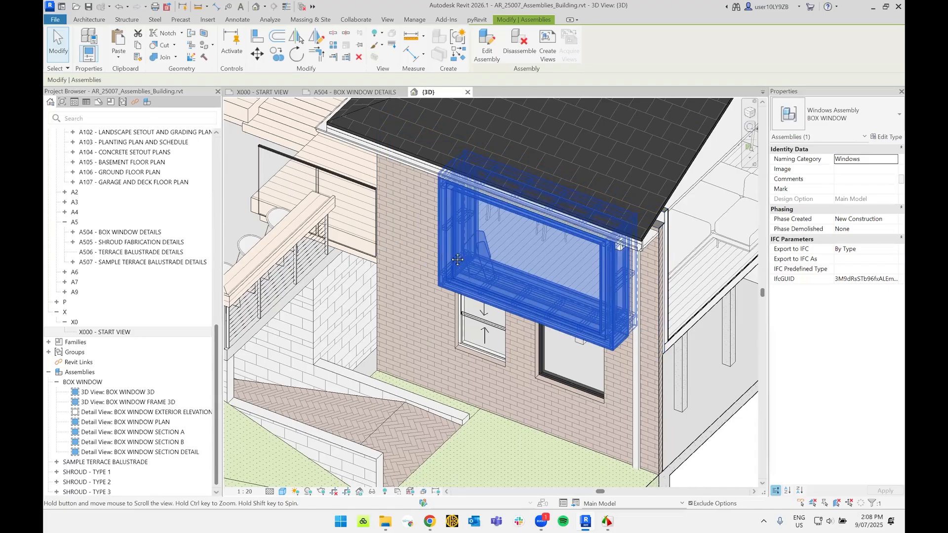
{"action": "middle_click_drag", "start_coordinate": [458, 259], "coordinate": [463, 255]}
{"action": "middle_click_drag", "start_coordinate": [390, 278], "coordinate": [535, 291]}
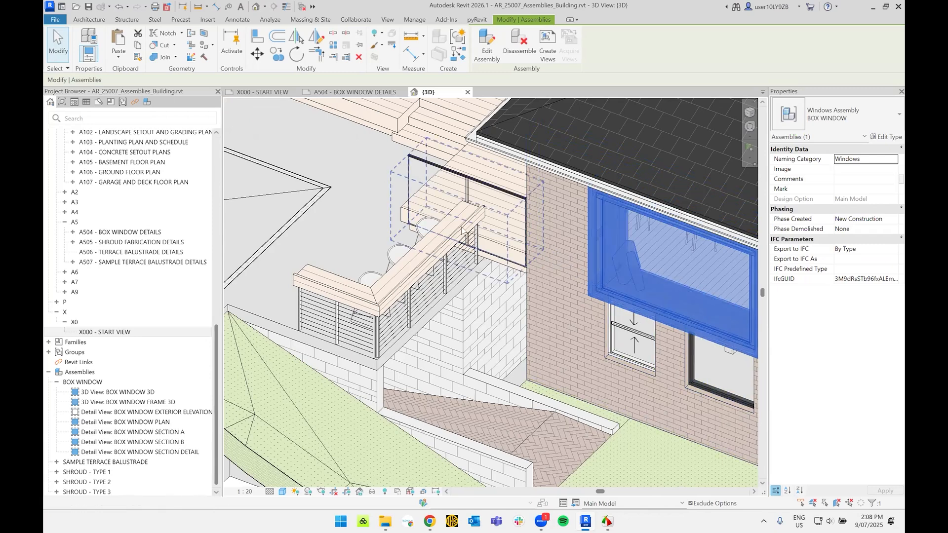
- Examine the terrace's breakfast bar and its two wire railings as individual elements
{"action": "left_click", "coordinate": [420, 266]}
{"action": "middle_click_drag", "start_coordinate": [465, 311], "coordinate": [317, 261], "text": "shift"}
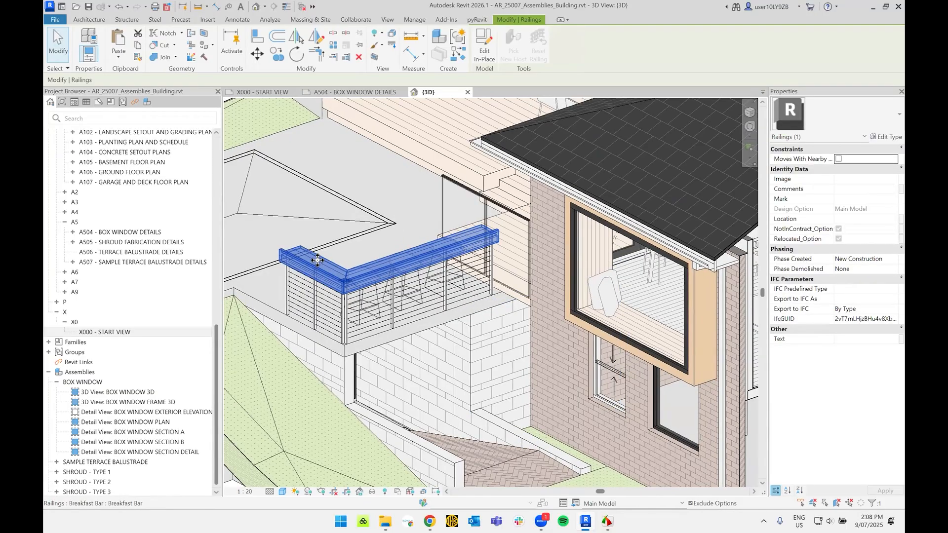
{"action": "scroll", "coordinate": [318, 265], "scroll_direction": "up", "scroll_amount": 3}
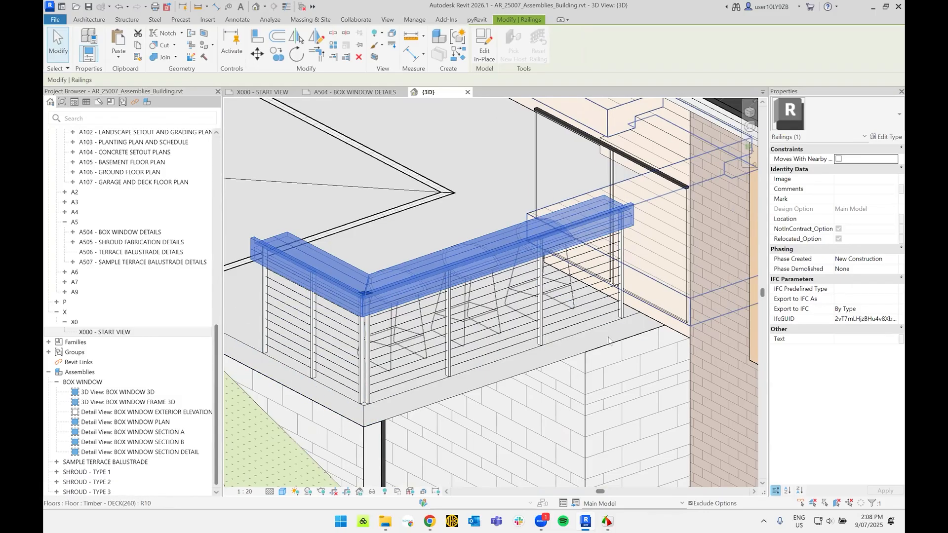
{"action": "left_click", "coordinate": [431, 320]}
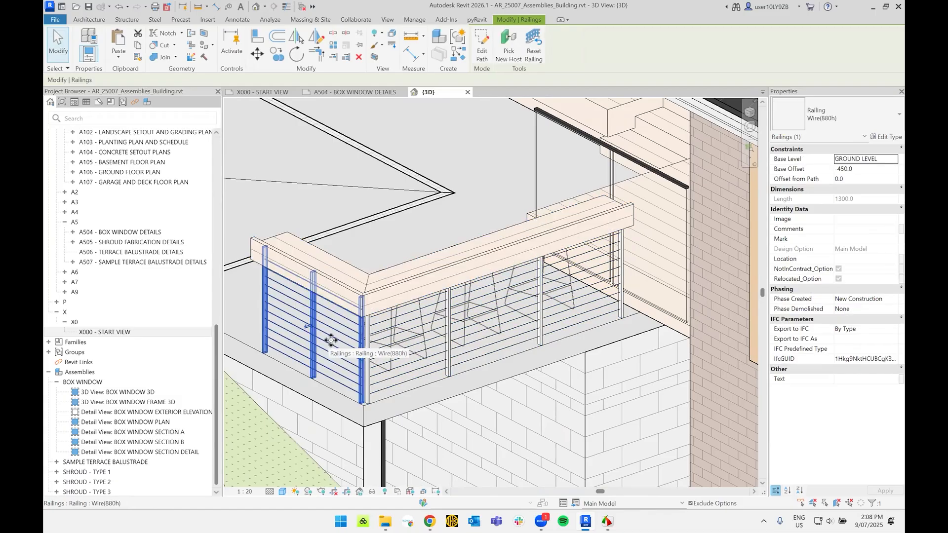
{"action": "left_click", "coordinate": [459, 356]}
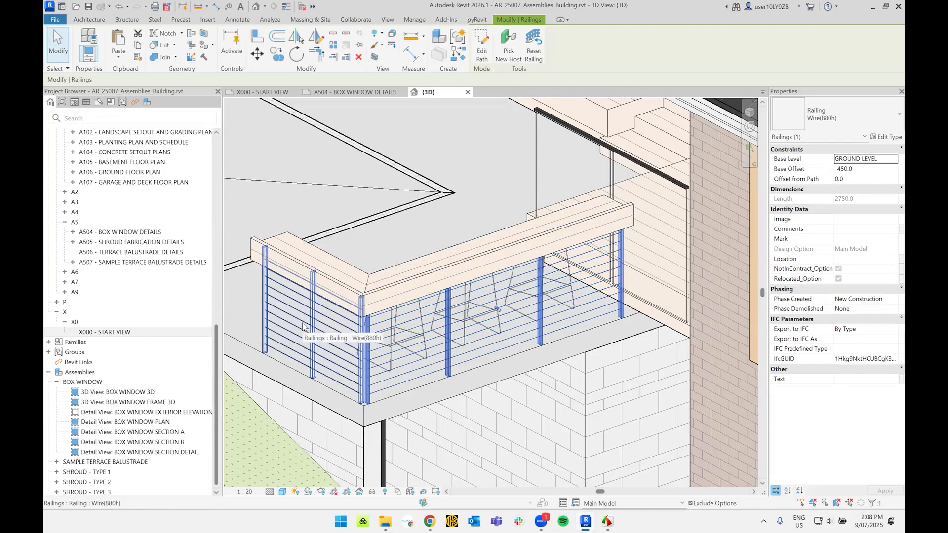
{"action": "mouse_move", "coordinate": [306, 326]}
{"action": "middle_mouse_down", "text": "shift"}
{"action": "mouse_move", "coordinate": [349, 344]}
{"action": "mouse_move", "coordinate": [304, 318]}
{"action": "middle_mouse_up", "text": "shift"}
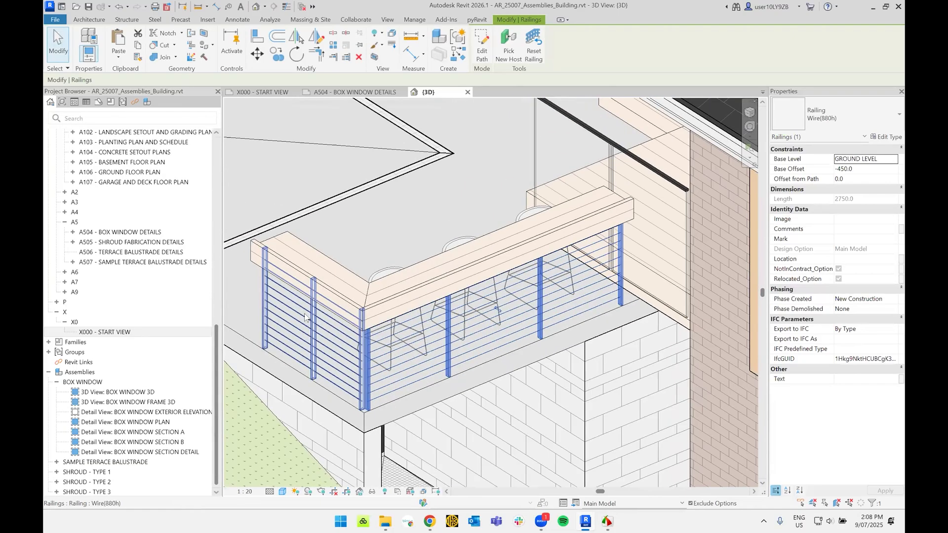
- Select the breakfast bar, both wire railings and the three bar stools on the terrace together
{"action": "left_click", "coordinate": [317, 253]}
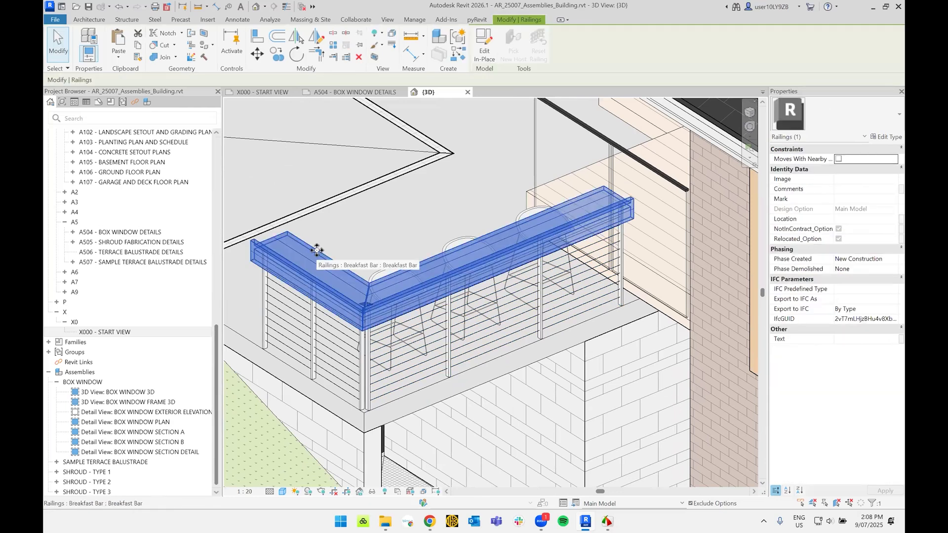
{"action": "left_click", "coordinate": [311, 341], "text": "ctrl"}
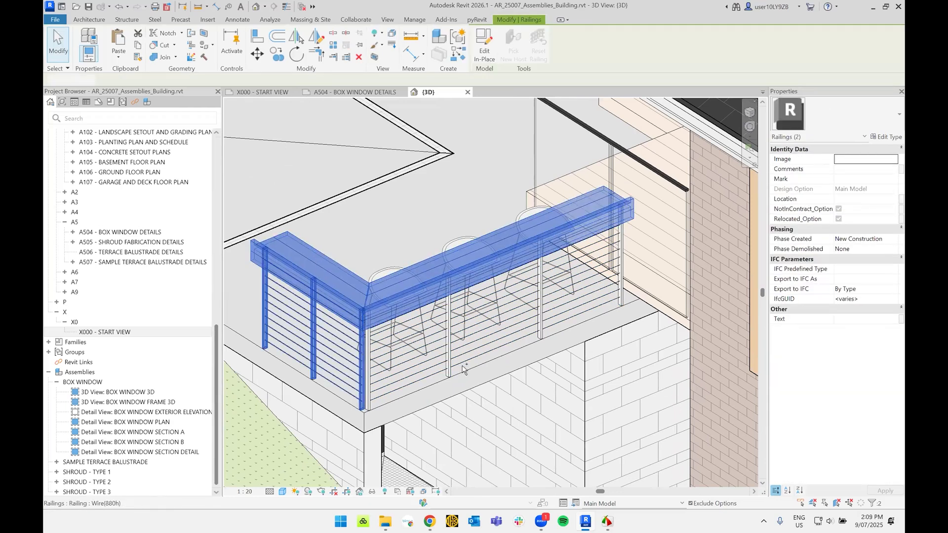
{"action": "left_click", "coordinate": [446, 365], "text": "ctrl"}
{"action": "left_click", "coordinate": [394, 269], "text": "ctrl"}
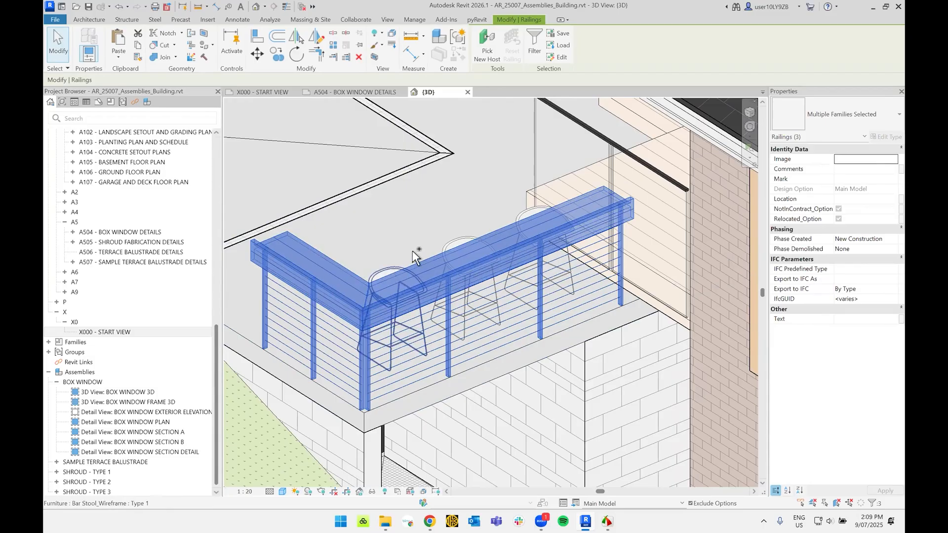
{"action": "left_click", "coordinate": [449, 240], "text": "ctrl"}
{"action": "left_click", "coordinate": [522, 217], "text": "ctrl"}
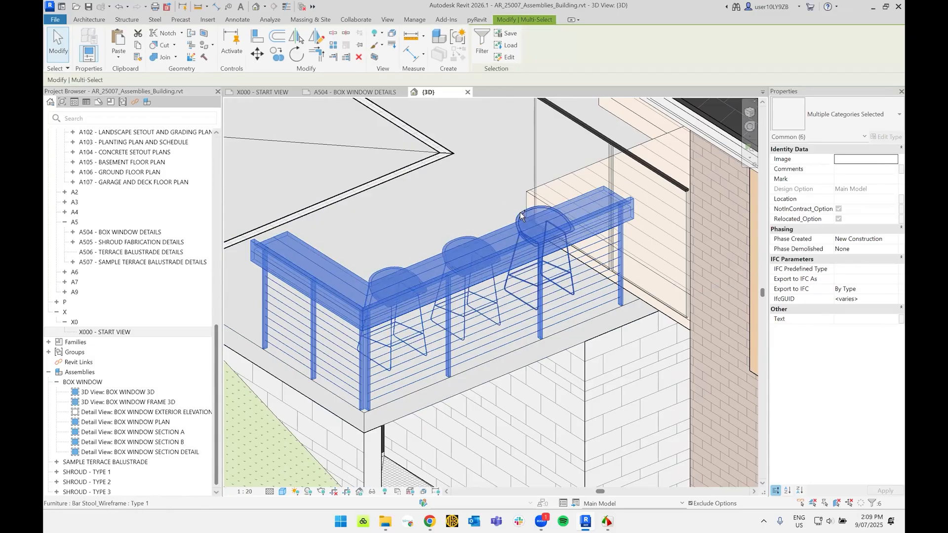
{"action": "left_click", "coordinate": [520, 212], "text": "ctrl"}
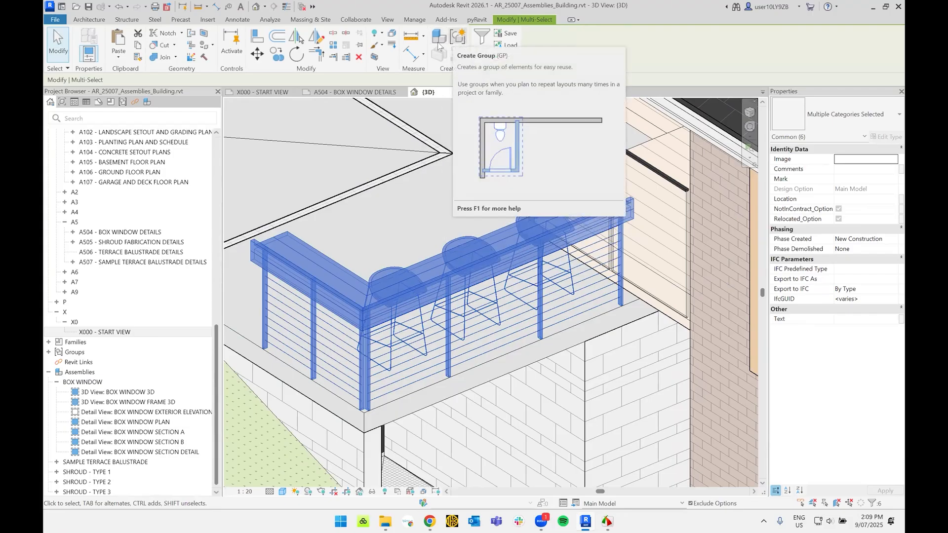
- Try to create an assembly with the glass balustrade curtain wall included, and take that wall back out of the selection
{"action": "middle_click_drag", "start_coordinate": [482, 276], "coordinate": [406, 329]}
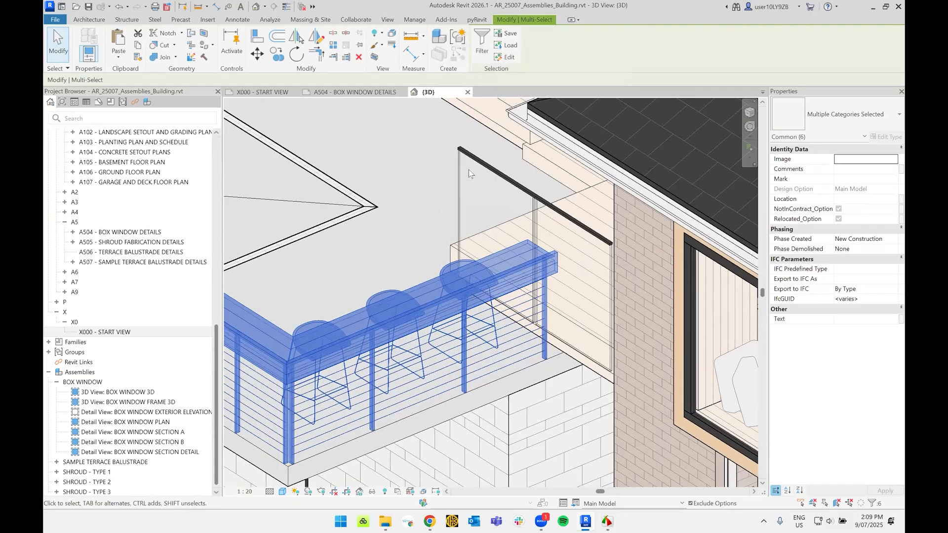
{"action": "left_click", "coordinate": [476, 143], "text": "ctrl"}
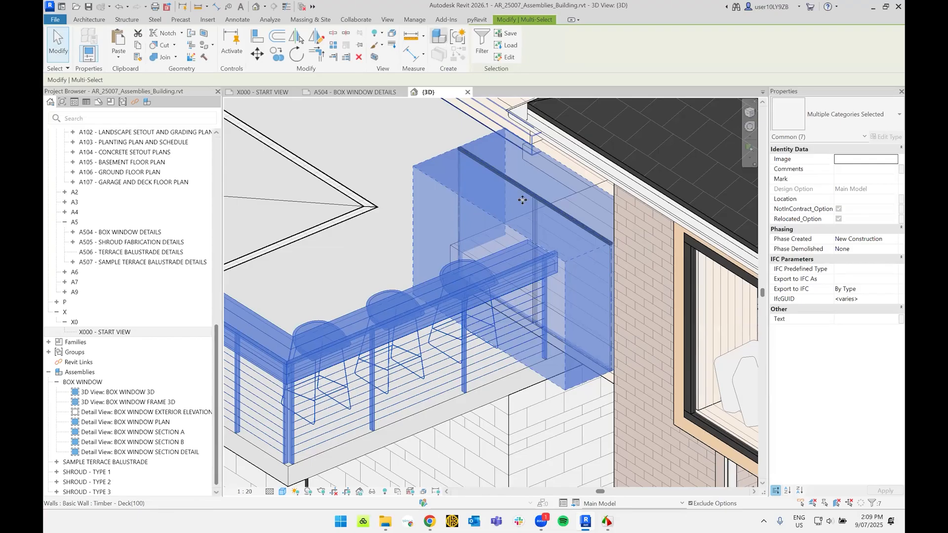
{"action": "left_click", "coordinate": [440, 39]}
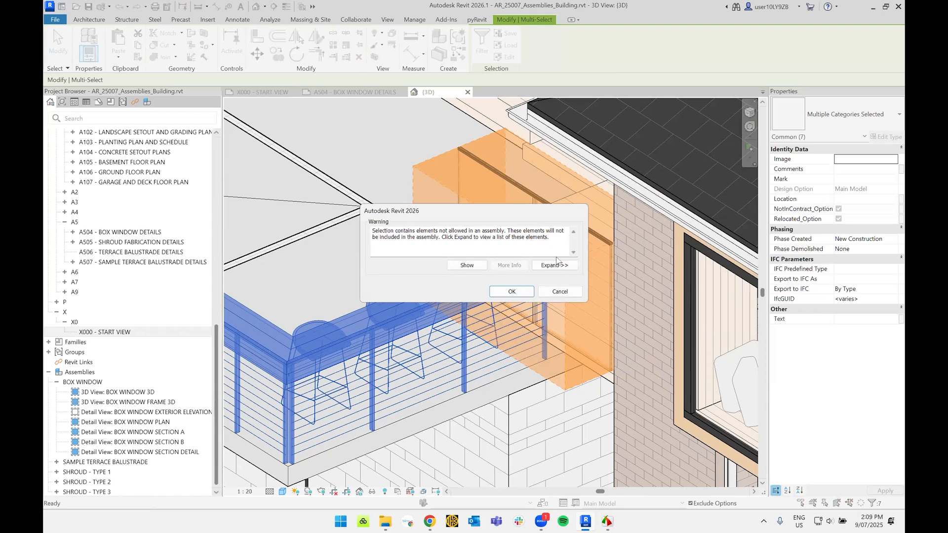
{"action": "left_click", "coordinate": [554, 293]}
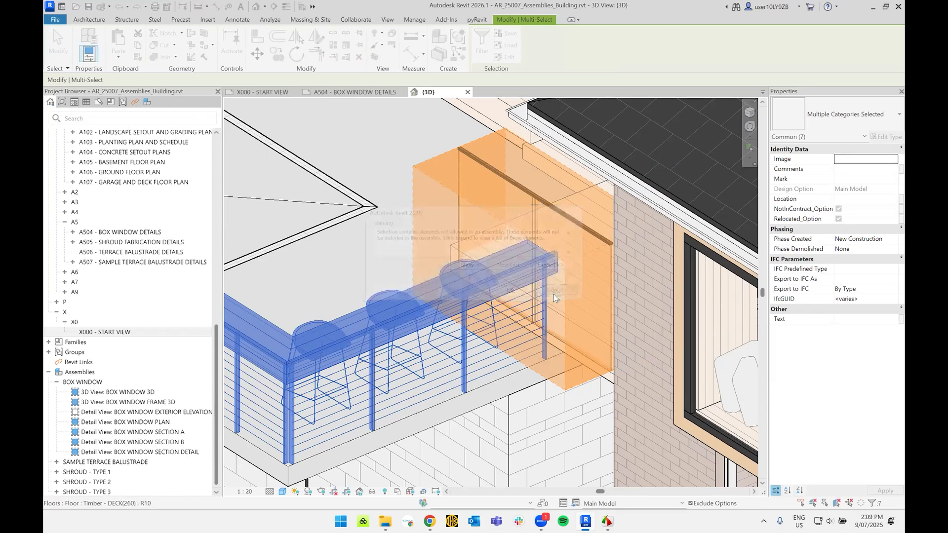
{"action": "left_click", "coordinate": [436, 160], "text": "shift"}
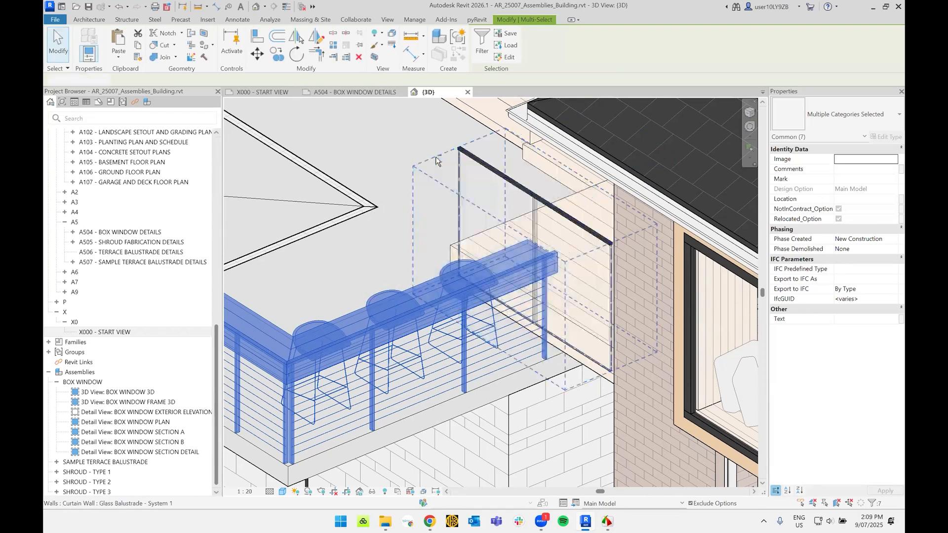
- Add the glass balustrade's capping rail mullions and both of its glass panels to the terrace selection
{"action": "left_click", "coordinate": [489, 163], "text": "ctrl"}
{"action": "scroll", "coordinate": [536, 193], "scroll_direction": "up", "scroll_amount": 3}
{"action": "left_click", "coordinate": [565, 214], "text": "ctrl"}
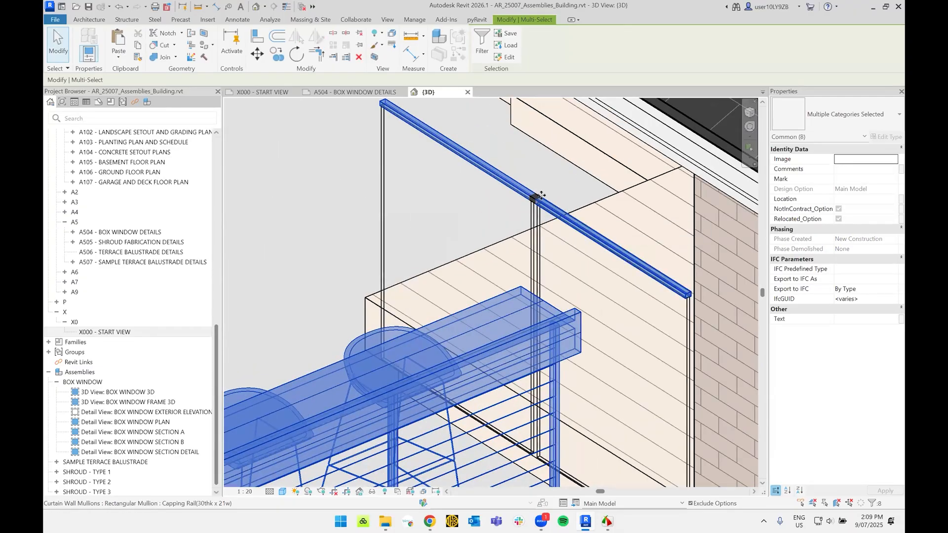
{"action": "scroll", "coordinate": [524, 195], "scroll_direction": "up", "scroll_amount": 3}
{"action": "left_click", "coordinate": [525, 196], "text": "ctrl"}
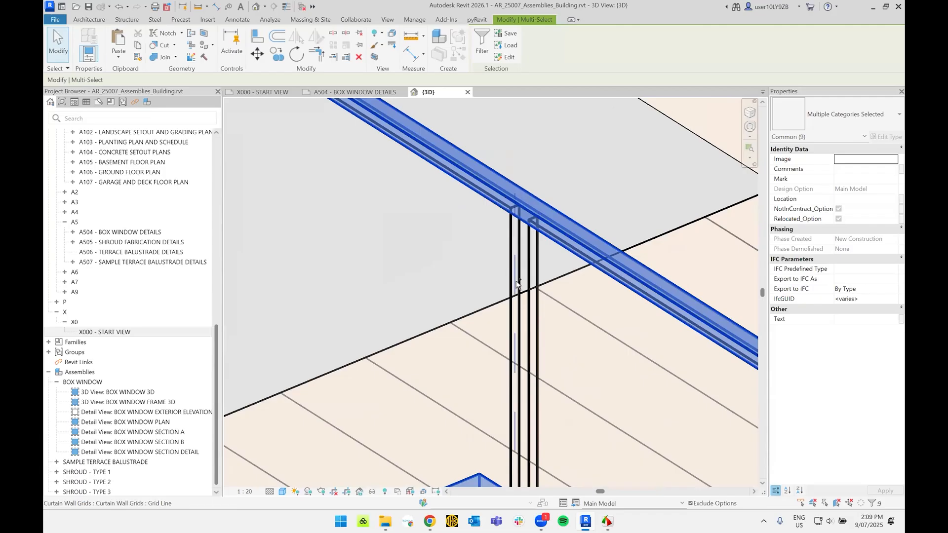
{"action": "scroll", "coordinate": [360, 201], "scroll_direction": "down", "scroll_amount": 3}
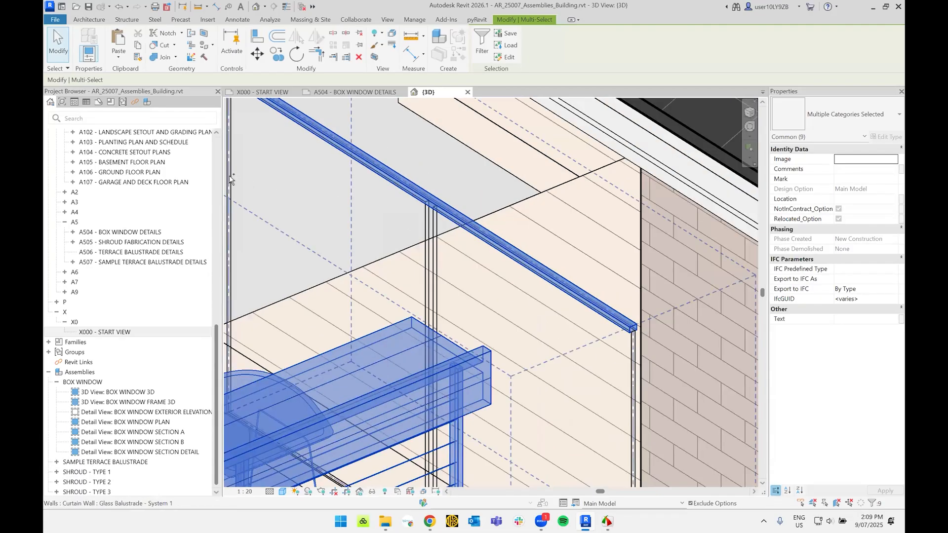
{"action": "left_click", "coordinate": [235, 177], "text": "ctrl"}
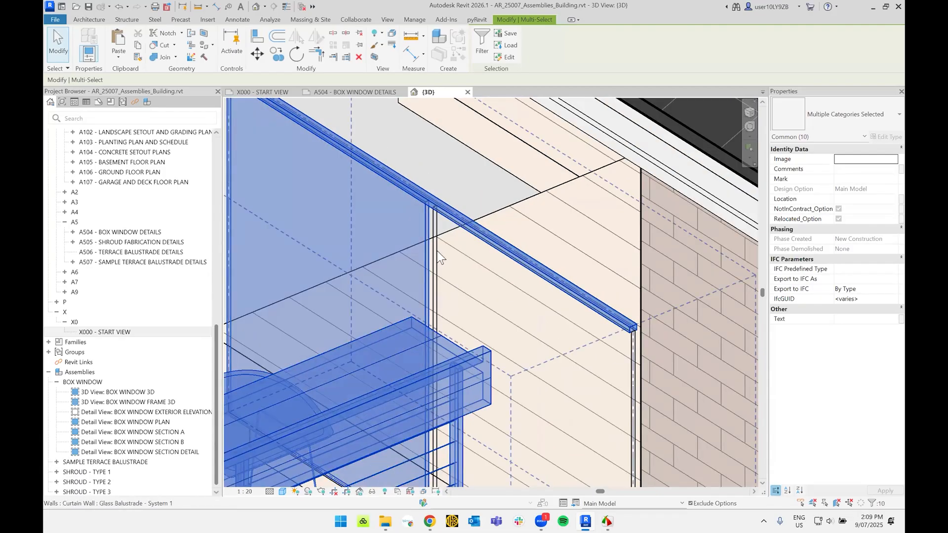
{"action": "left_click", "coordinate": [438, 254], "text": "ctrl"}
{"action": "scroll", "coordinate": [472, 232], "scroll_direction": "down", "scroll_amount": 4}
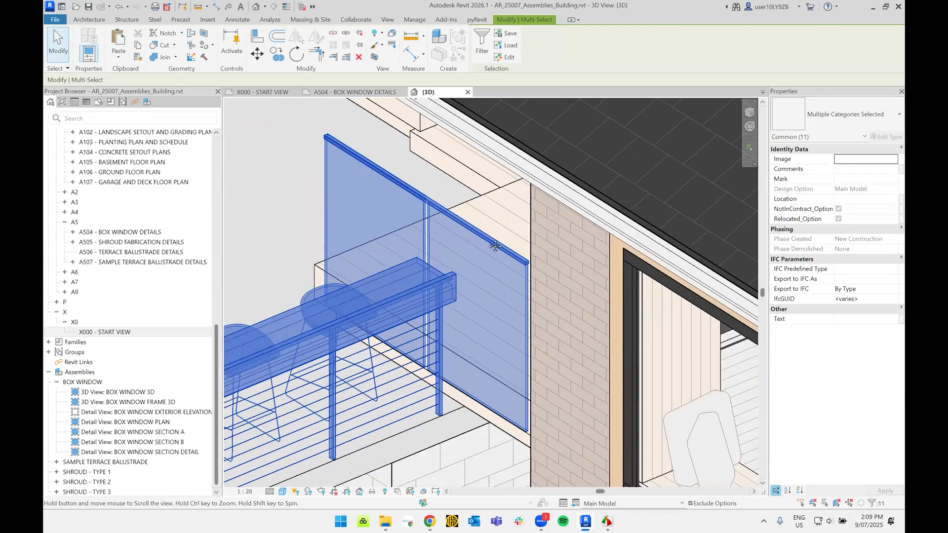
{"action": "scroll", "coordinate": [472, 232], "scroll_direction": "up", "scroll_amount": 2}
{"action": "middle_click_drag", "start_coordinate": [354, 188], "coordinate": [421, 166]}
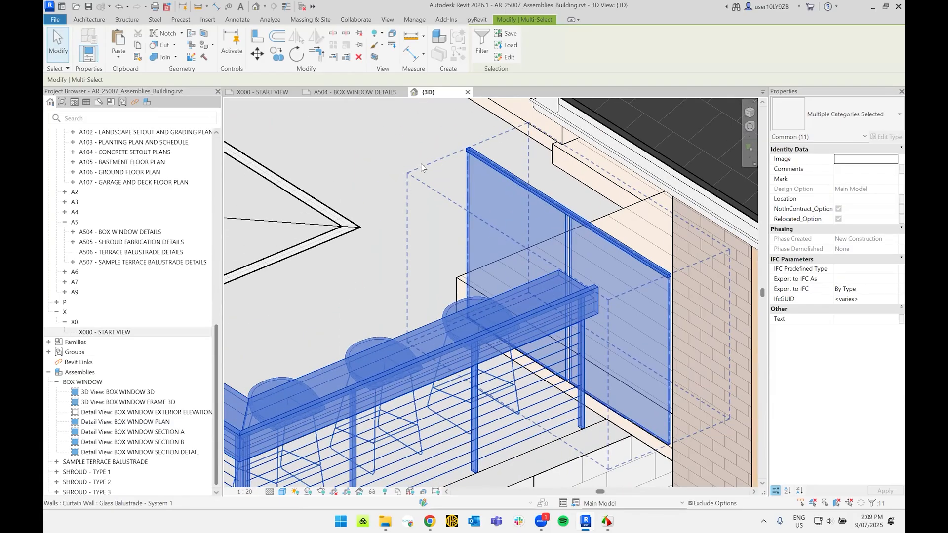
{"action": "scroll", "coordinate": [458, 291], "scroll_direction": "down", "scroll_amount": 2}
{"action": "middle_click_drag", "start_coordinate": [458, 290], "coordinate": [518, 269]}
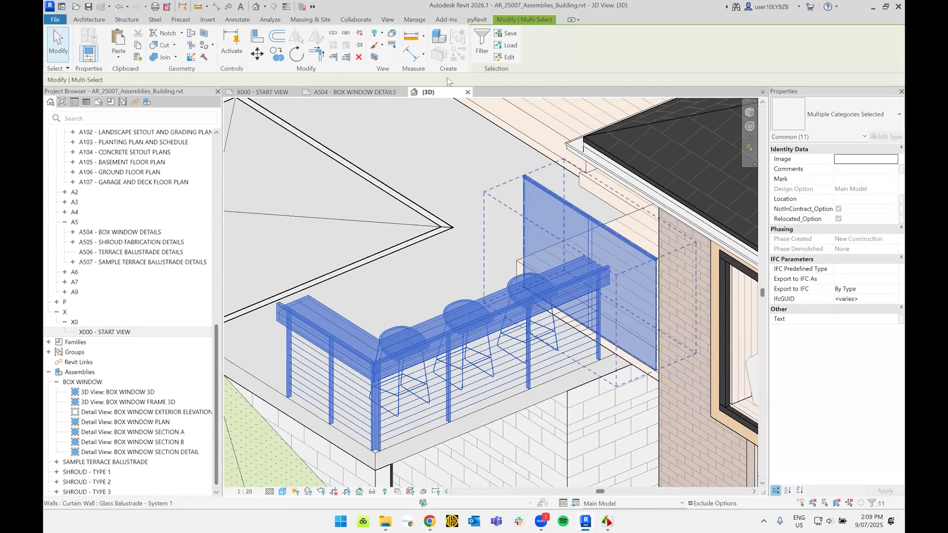
- Create an assembly from the selected terrace elements with the naming category Railings and the type name TERRACE BALUSTRADE
{"action": "left_click", "coordinate": [439, 39]}
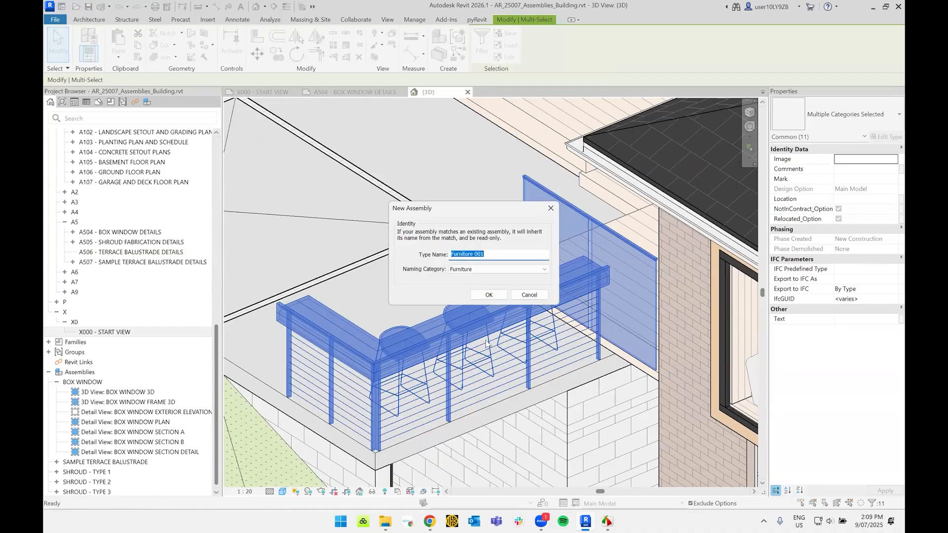
{"action": "left_click", "coordinate": [507, 258]}
{"action": "left_click_drag", "start_coordinate": [507, 258], "coordinate": [427, 261]}
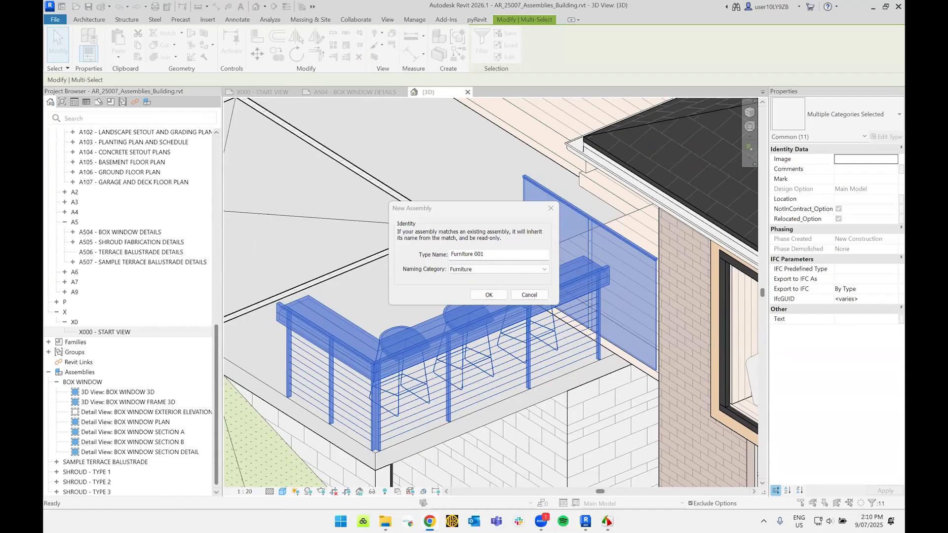
{"action": "left_click_drag", "start_coordinate": [515, 255], "coordinate": [374, 253]}
{"action": "type", "text": "TERRACE BALUSTRADE"}
{"action": "left_click", "coordinate": [477, 270]}
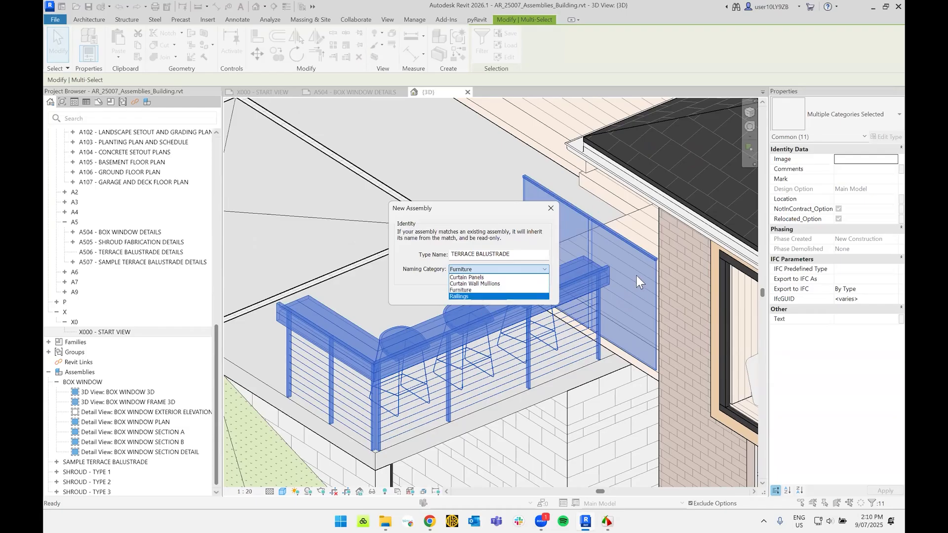
{"action": "left_click", "coordinate": [464, 296]}
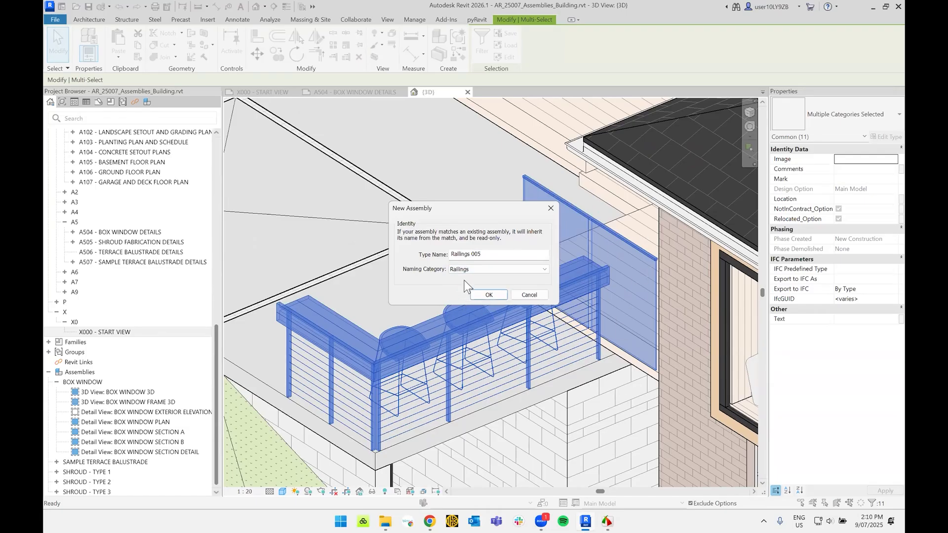
{"action": "double_click", "coordinate": [490, 257]}
{"action": "type", "text": "TERRACE BALUSTRADE"}
{"action": "left_click", "coordinate": [489, 294]}
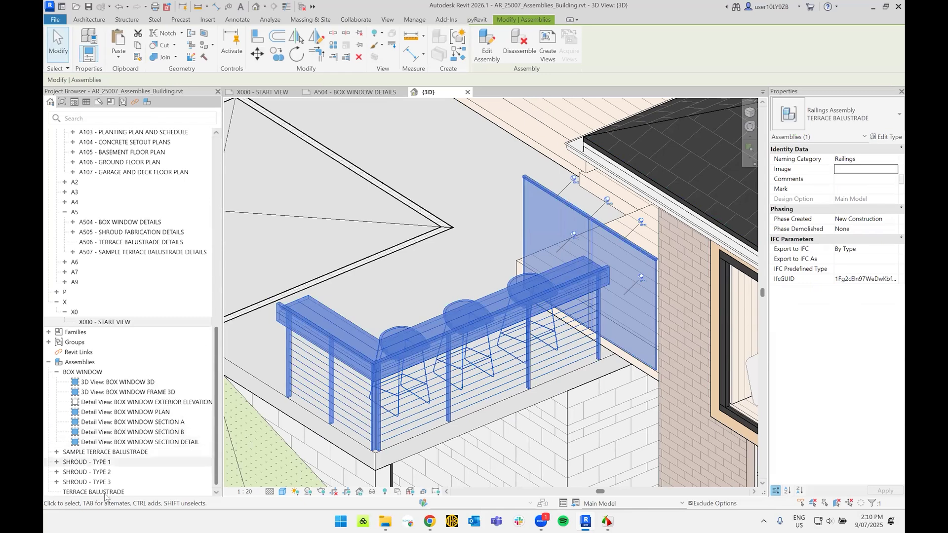
- Look up the TERRACE BALUSTRADE assembly's entry in the project browser, leaving its name as is
{"action": "left_click", "coordinate": [118, 492]}
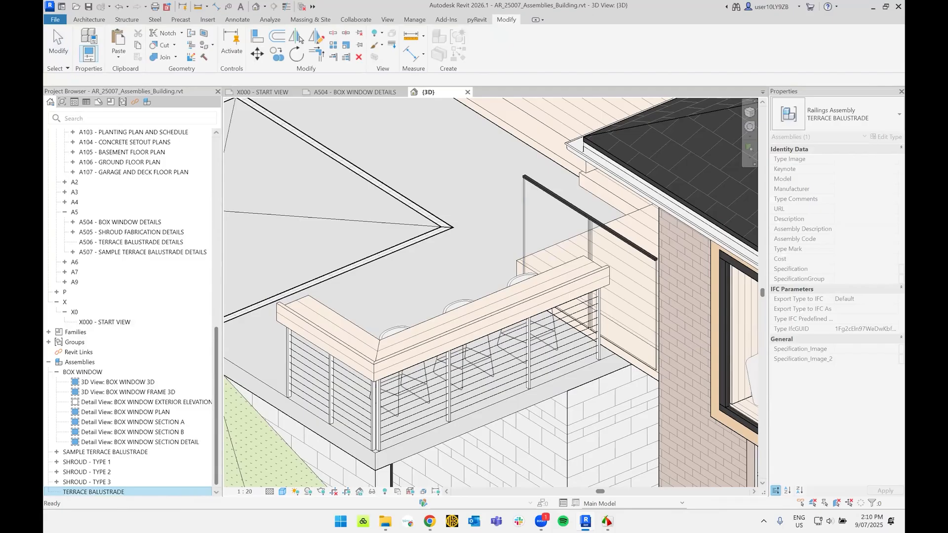
{"action": "left_click", "coordinate": [106, 490]}
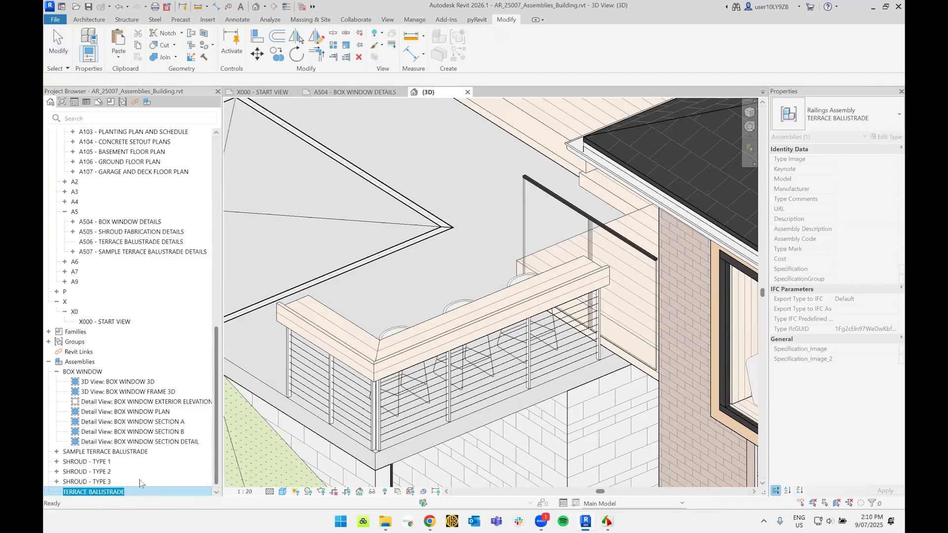
{"action": "key", "text": "Escape"}
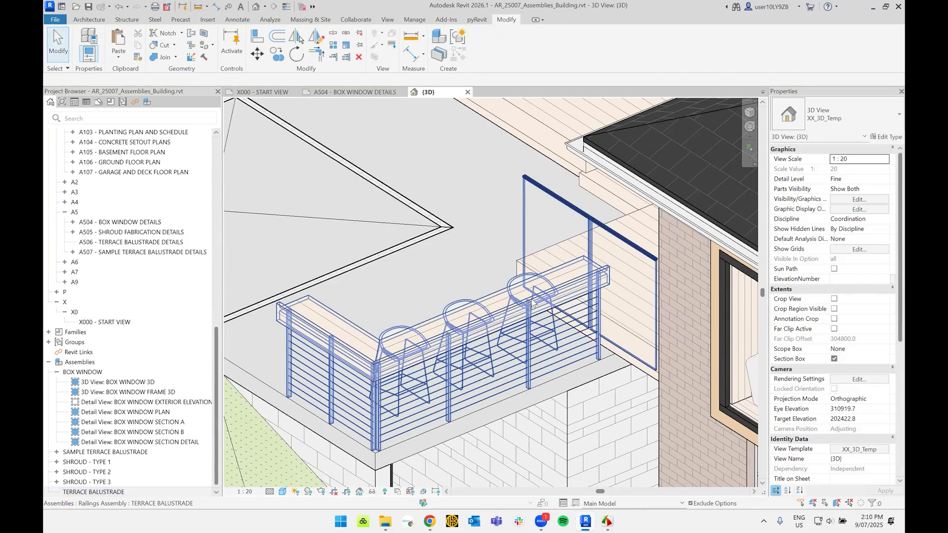
- Edit the TERRACE BALUSTRADE assembly to remove the bar stool nearest the glass balustrade, and finish the edit
{"action": "left_click", "coordinate": [531, 298]}
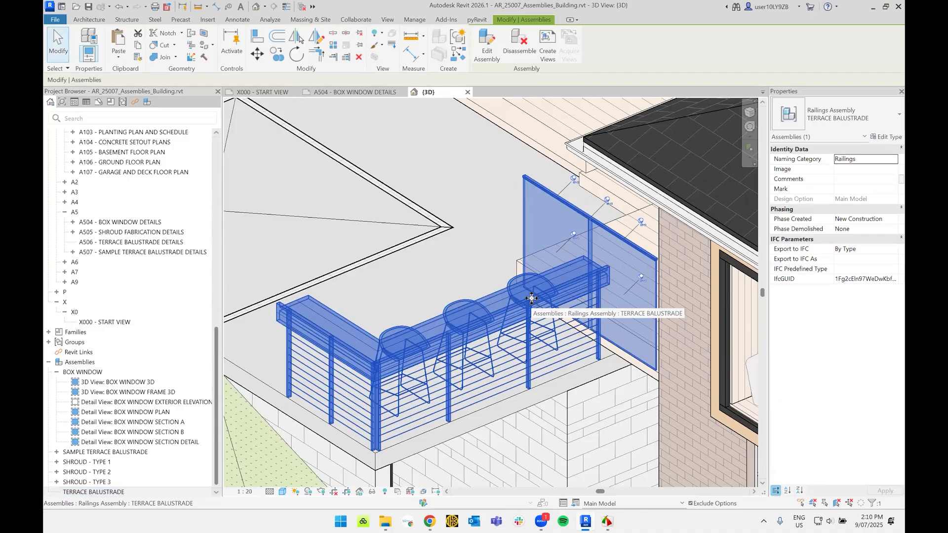
{"action": "left_click", "coordinate": [495, 57]}
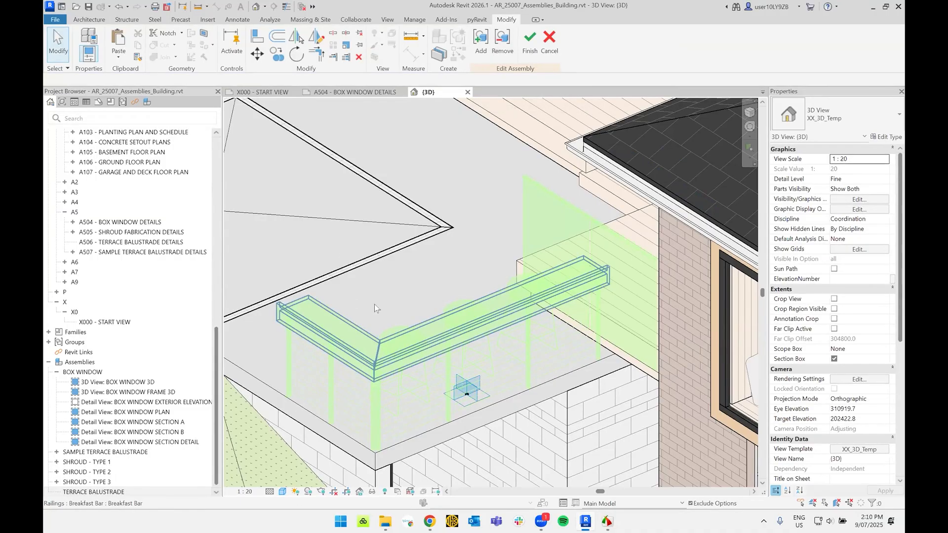
{"action": "middle_click_drag", "start_coordinate": [364, 309], "coordinate": [427, 282], "text": "shift"}
{"action": "left_click", "coordinate": [571, 341]}
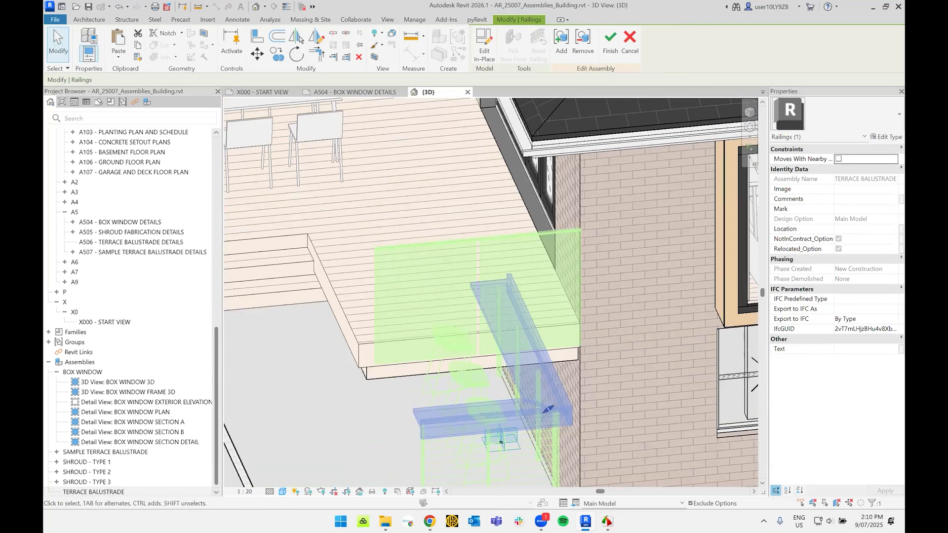
{"action": "middle_click_drag", "start_coordinate": [535, 377], "coordinate": [518, 352], "text": "shift"}
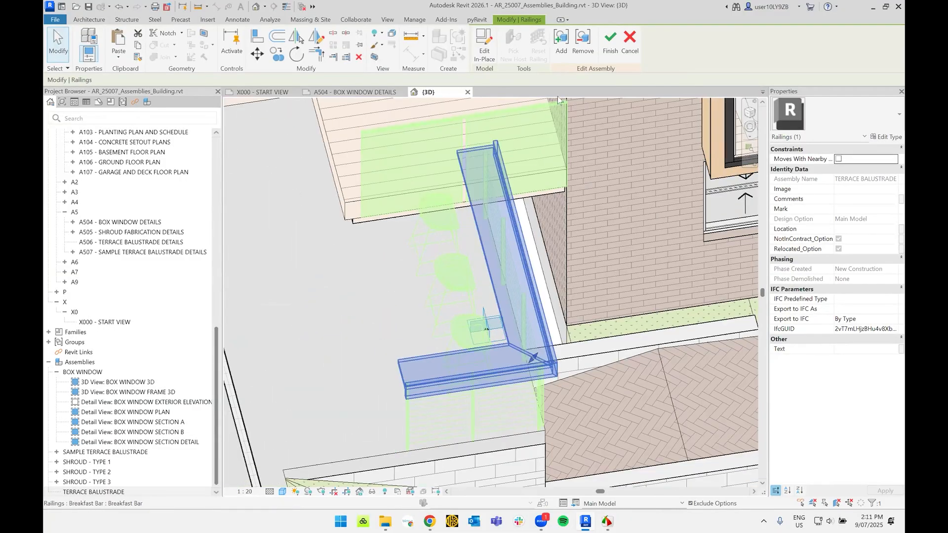
{"action": "left_click", "coordinate": [586, 49]}
{"action": "left_click", "coordinate": [445, 244]}
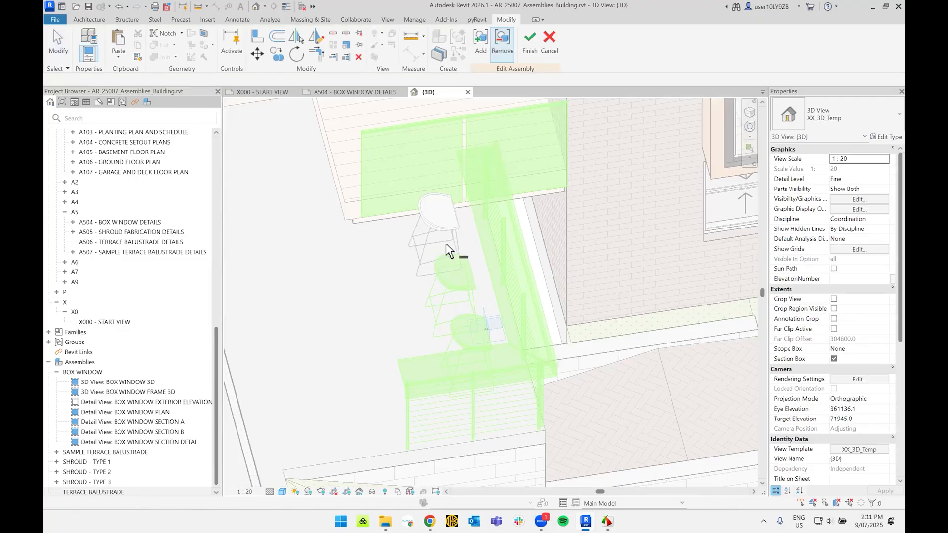
{"action": "left_click", "coordinate": [531, 46]}
{"action": "middle_click_drag", "start_coordinate": [626, 336], "coordinate": [497, 148], "text": "shift"}
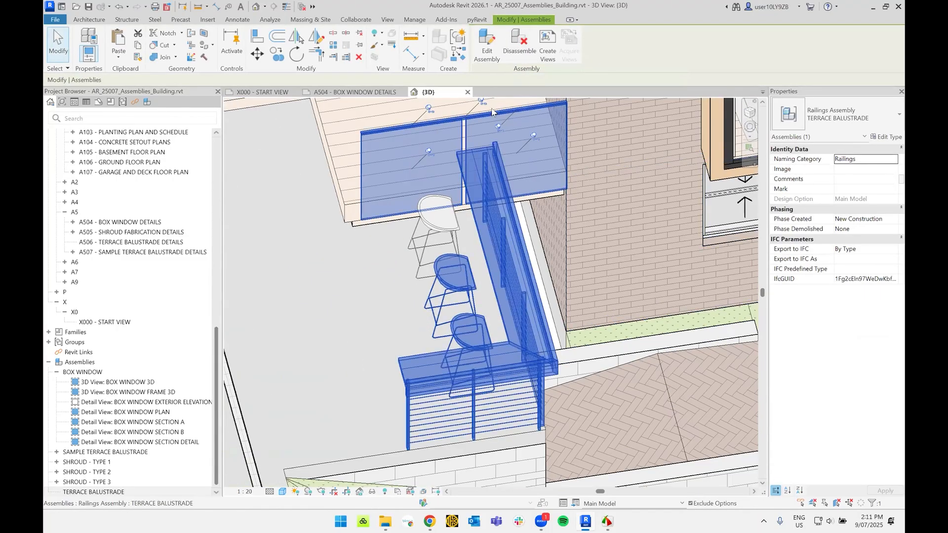
- Add the bar stool nearest the glass balustrade back into the TERRACE BALUSTRADE assembly and finish the edit
{"action": "left_click", "coordinate": [488, 52]}
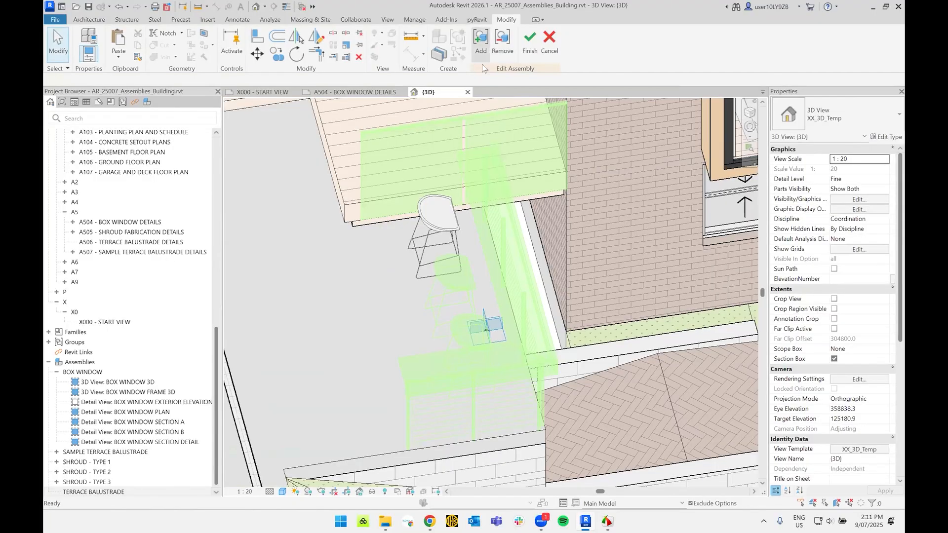
{"action": "left_click", "coordinate": [480, 45]}
{"action": "left_click", "coordinate": [437, 235]}
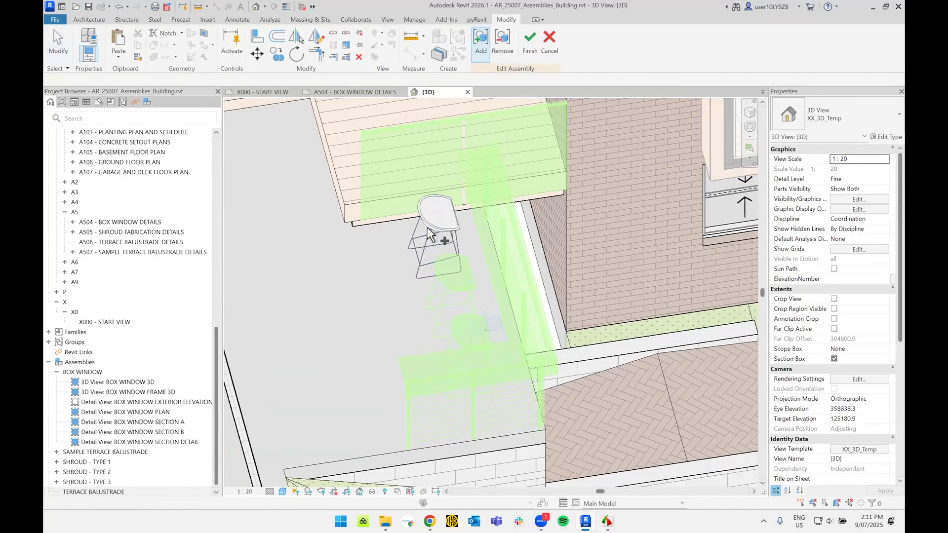
{"action": "left_click", "coordinate": [530, 43]}
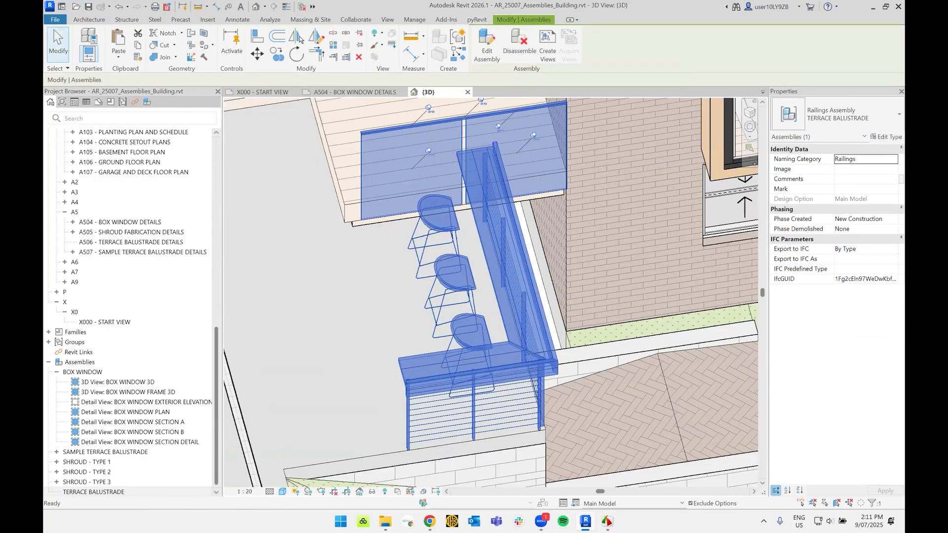
- Disassemble the TERRACE BALUSTRADE assembly into its individual elements, and undo the disassembly
{"action": "middle_click_drag", "start_coordinate": [585, 186], "coordinate": [496, 232], "text": "shift"}
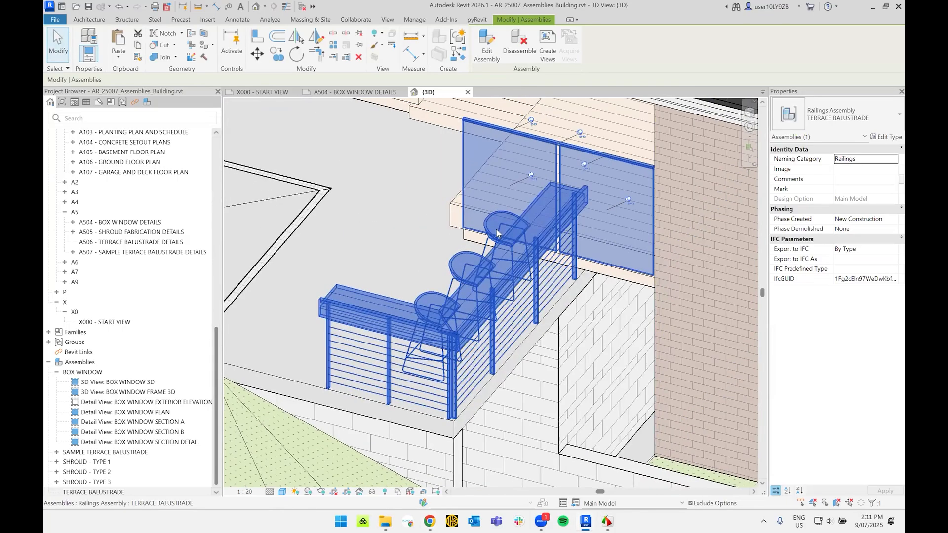
{"action": "left_click", "coordinate": [522, 49]}
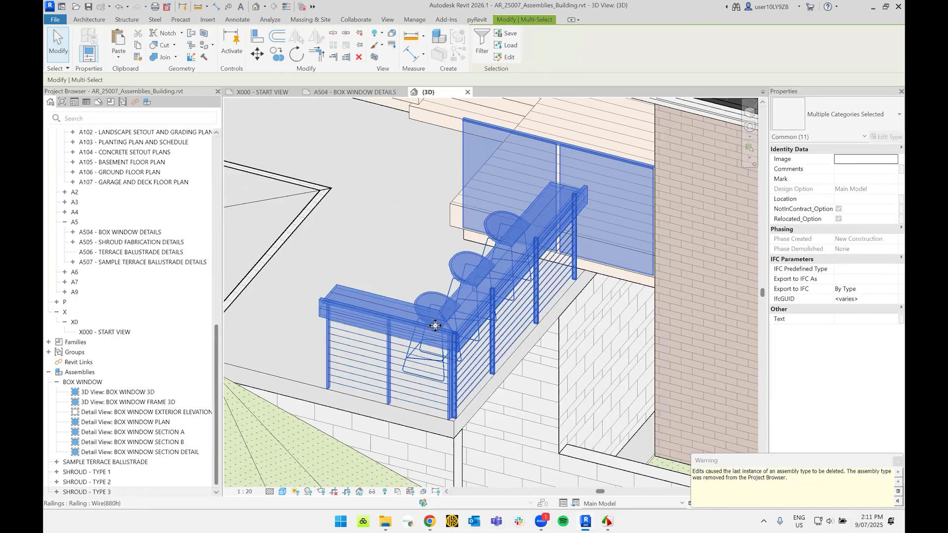
{"action": "left_click", "coordinate": [119, 9]}
- Start creating views for the TERRACE BALUSTRADE assembly, with only 3d Ortho, Plan and Elevation Top included
{"action": "left_click", "coordinate": [448, 299]}
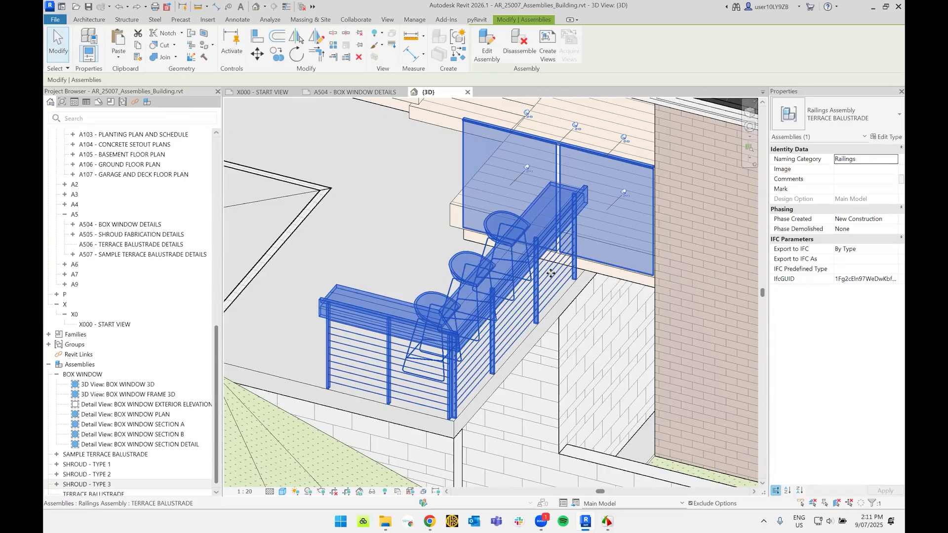
{"action": "left_click", "coordinate": [551, 53]}
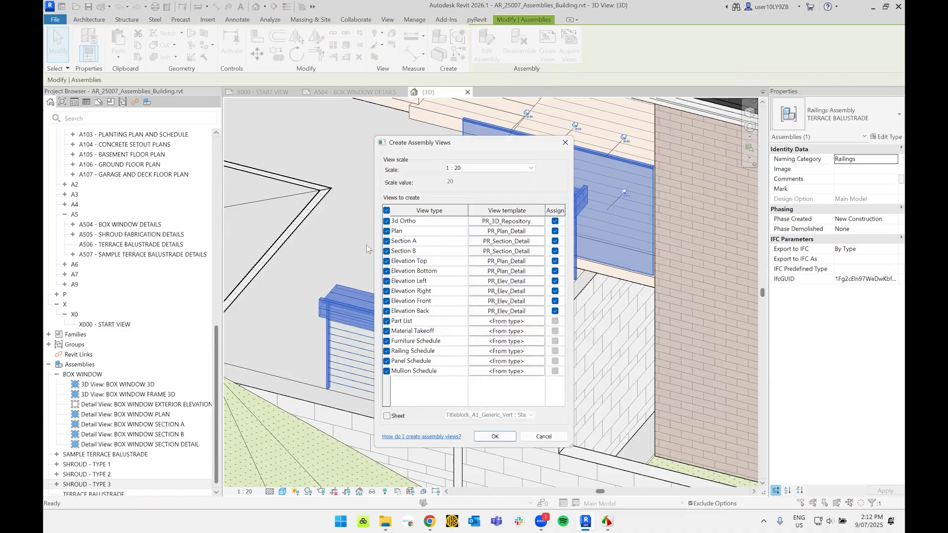
{"action": "left_click", "coordinate": [387, 221]}
{"action": "left_click", "coordinate": [387, 212]}
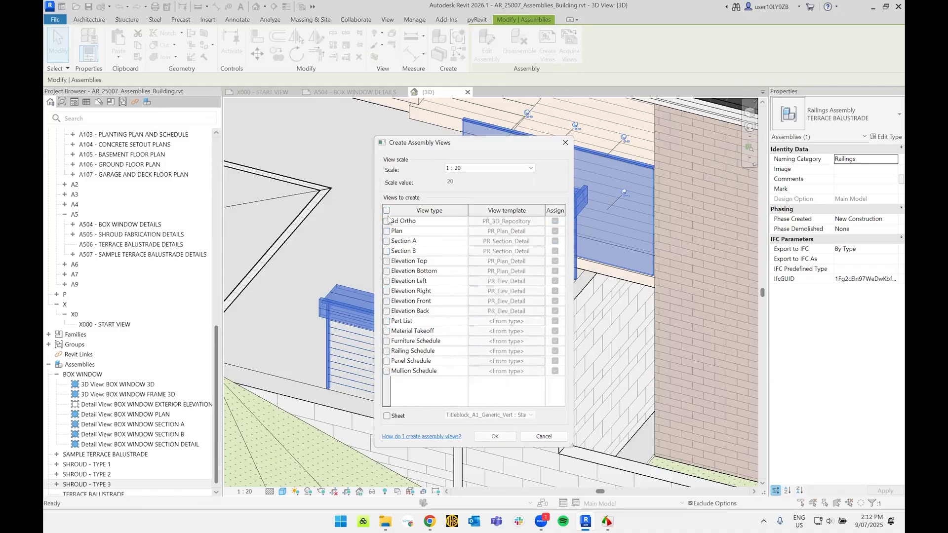
{"action": "left_click", "coordinate": [387, 221]}
{"action": "left_click", "coordinate": [387, 231]}
{"action": "left_click", "coordinate": [387, 261]}
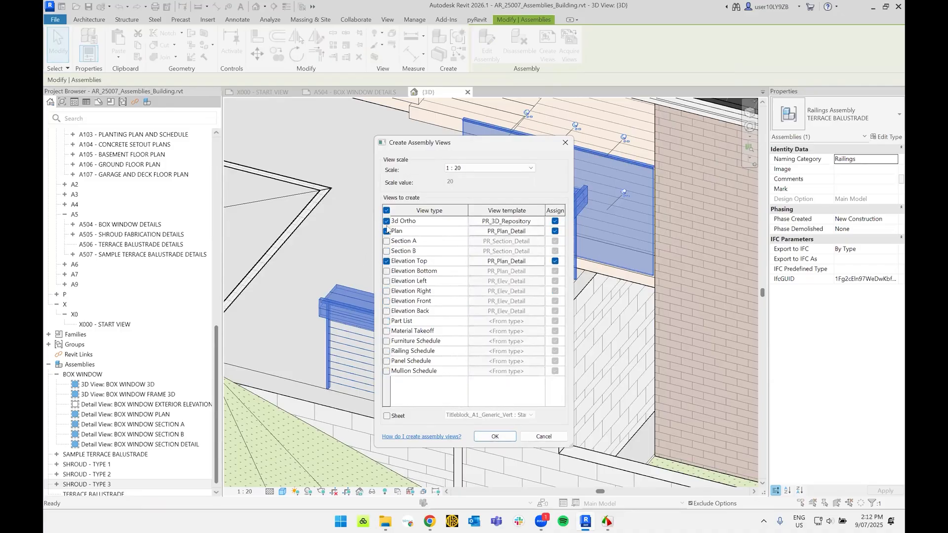
- Include Section A and Section B among the assembly views to create, and leave out the Plan view
{"action": "left_click", "coordinate": [387, 232]}
{"action": "left_click", "coordinate": [387, 232]}
{"action": "left_click", "coordinate": [387, 251]}
{"action": "left_click", "coordinate": [387, 241]}
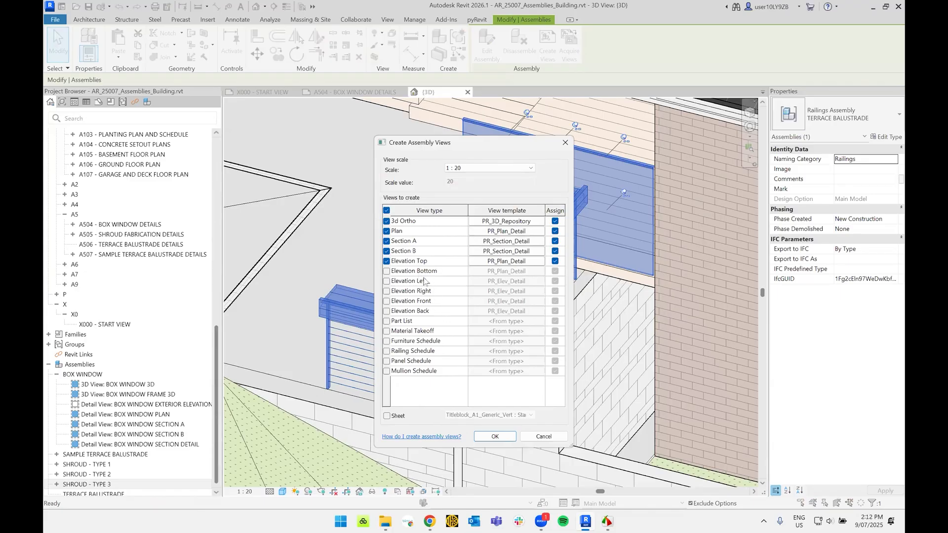
{"action": "left_click", "coordinate": [387, 271]}
{"action": "left_click", "coordinate": [387, 272]}
{"action": "left_click", "coordinate": [387, 232]}
{"action": "left_click_drag", "start_coordinate": [437, 143], "coordinate": [161, 149]}
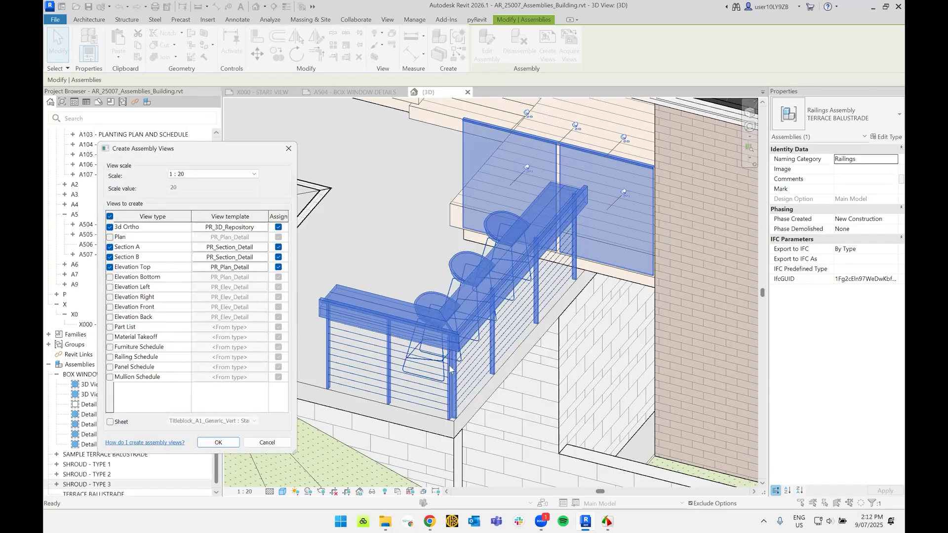
{"action": "left_click", "coordinate": [109, 238]}
{"action": "left_click", "coordinate": [110, 237]}
- Create all listed assembly views and schedules at 1 : 20, plus a sheet using the Titleblock_A1_Generic_Vert : Standard title block
{"action": "left_click", "coordinate": [111, 217]}
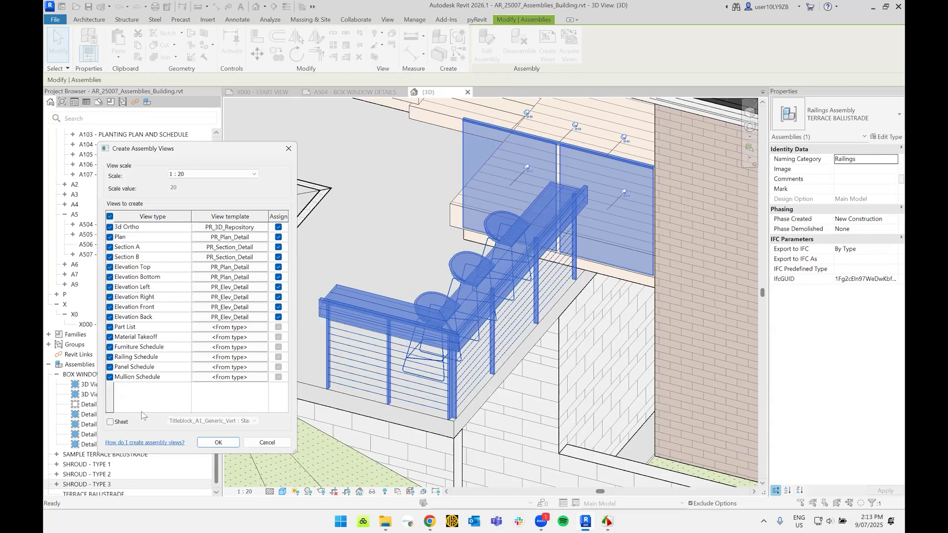
{"action": "left_click", "coordinate": [110, 422]}
{"action": "left_click", "coordinate": [217, 421]}
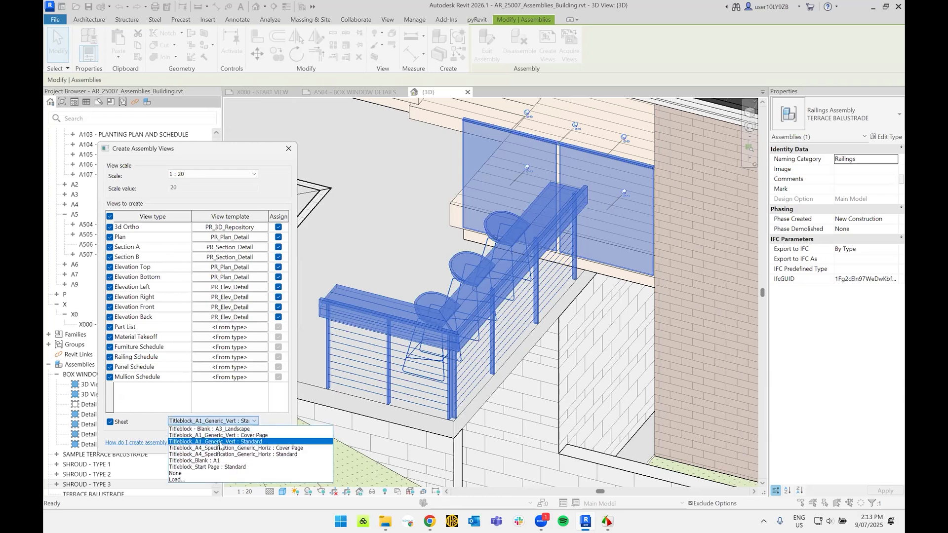
{"action": "left_click", "coordinate": [220, 442]}
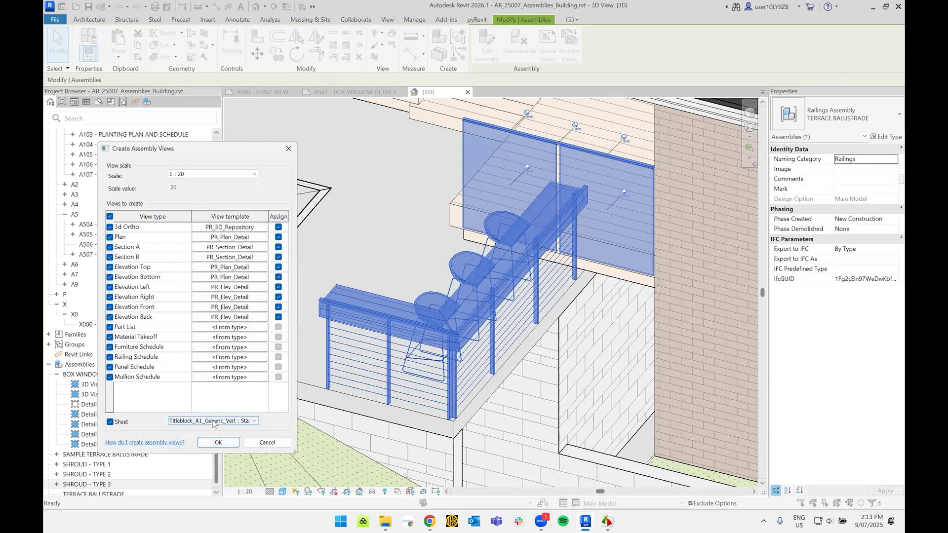
{"action": "left_click", "coordinate": [232, 423]}
{"action": "left_click", "coordinate": [231, 423]}
{"action": "left_click", "coordinate": [206, 176]}
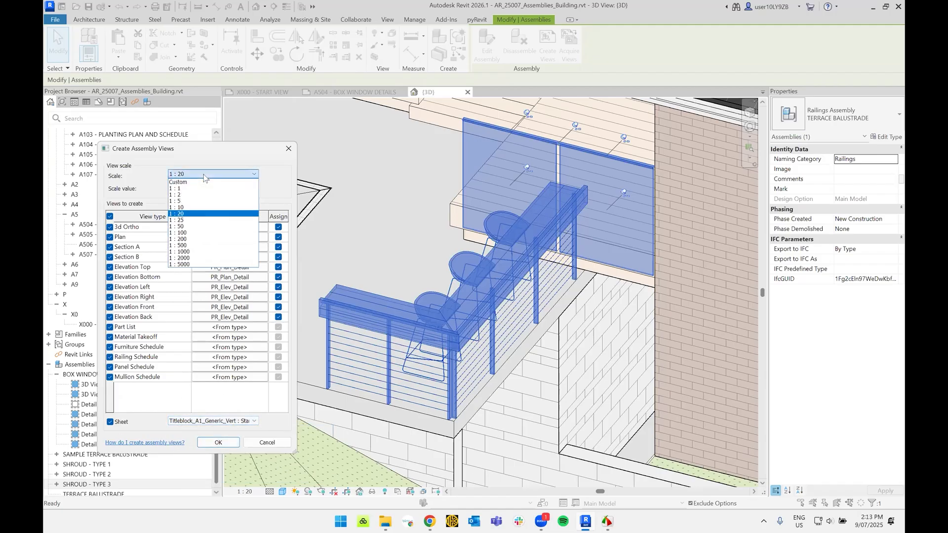
{"action": "left_click", "coordinate": [204, 176]}
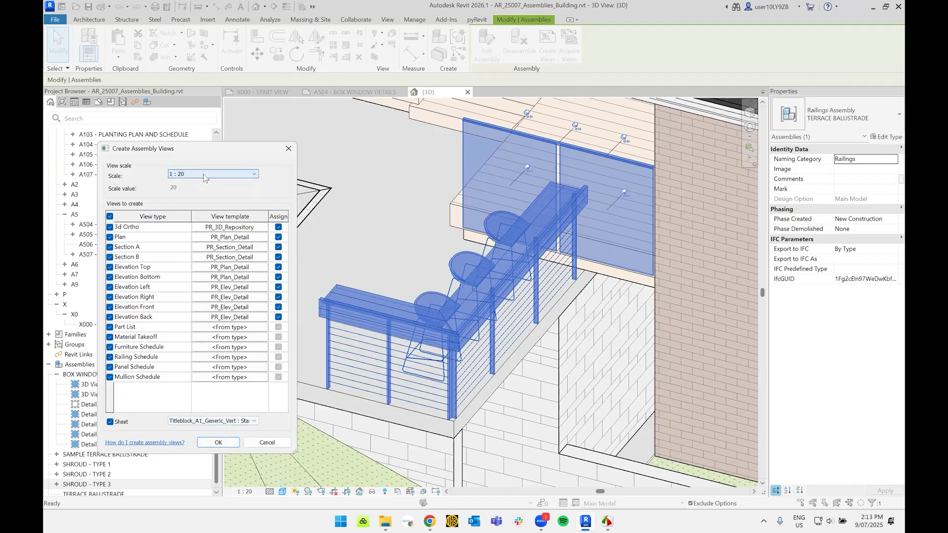
{"action": "left_click", "coordinate": [208, 442]}
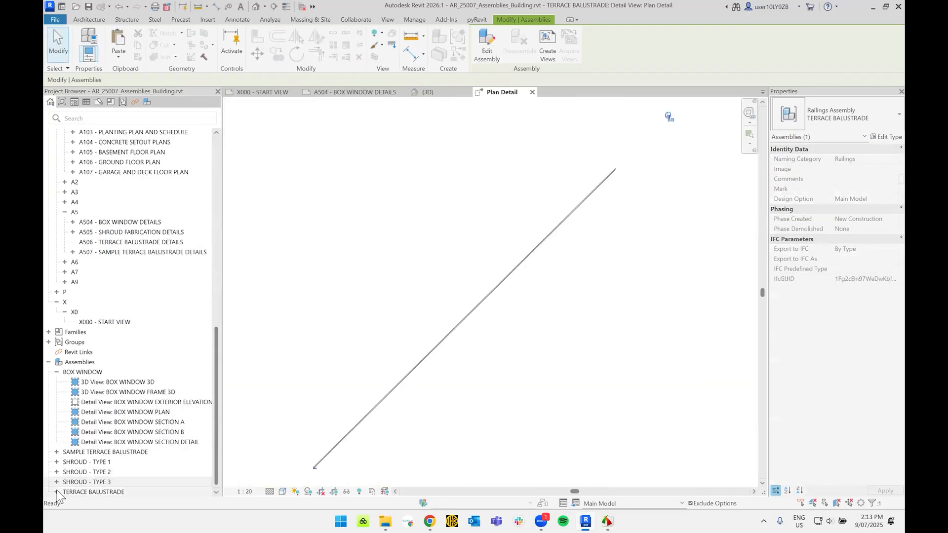
- Expand the TERRACE BALUSTRADE assembly's list of views in the project browser and open its A101 sheet
{"action": "left_click", "coordinate": [345, 390]}
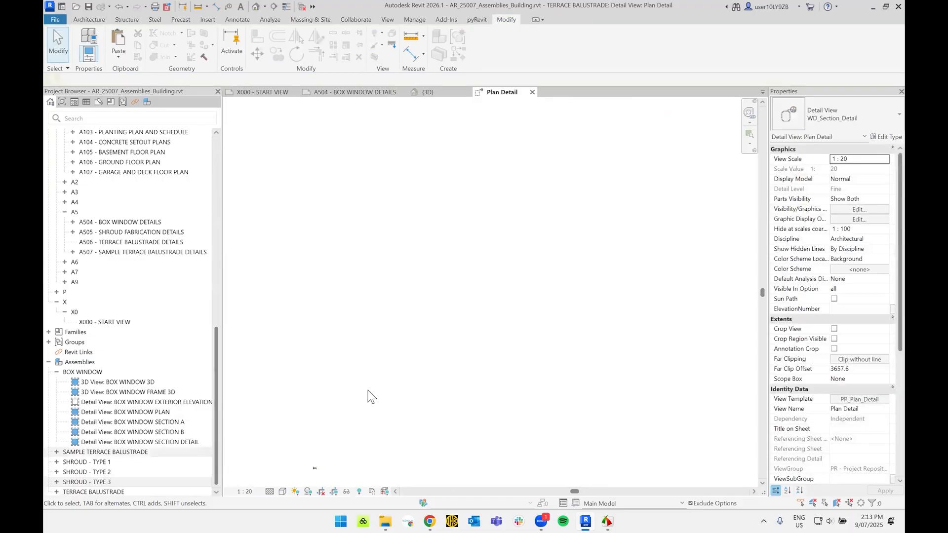
{"action": "left_click", "coordinate": [56, 492]}
{"action": "scroll", "coordinate": [106, 394], "scroll_direction": "down", "scroll_amount": 5}
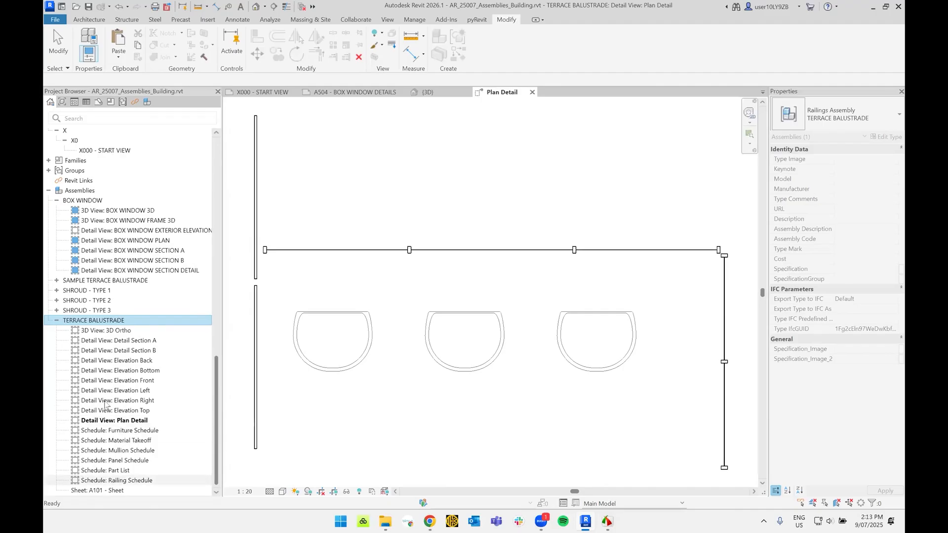
{"action": "left_click", "coordinate": [95, 491]}
{"action": "double_click", "coordinate": [95, 491]}
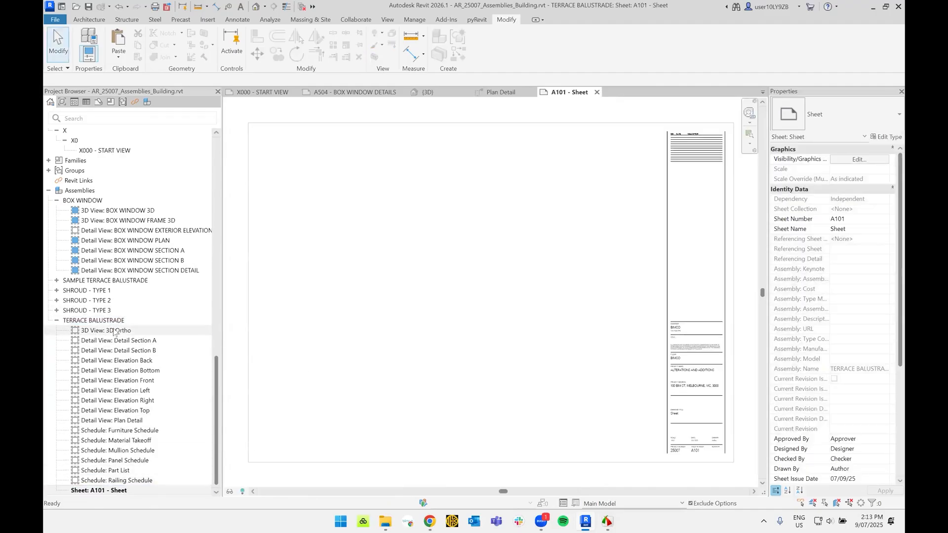
- Place the TERRACE BALUSTRADE assembly's 3D Ortho and Detail Section A views in the upper half of the A101 sheet
{"action": "left_click", "coordinate": [94, 332]}
{"action": "left_click_drag", "start_coordinate": [90, 334], "coordinate": [427, 274]}
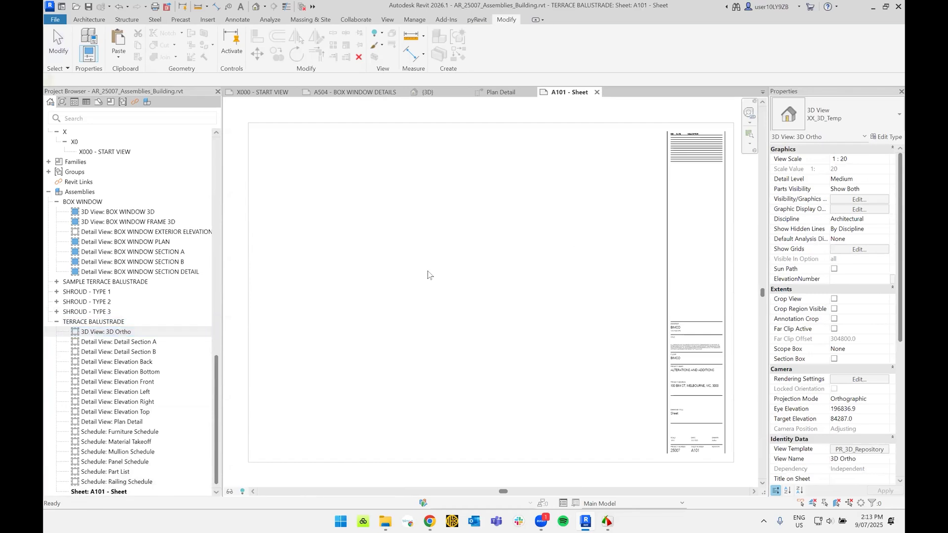
{"action": "left_click", "coordinate": [566, 211]}
{"action": "left_click_drag", "start_coordinate": [118, 343], "coordinate": [401, 284]}
{"action": "left_click", "coordinate": [376, 223]}
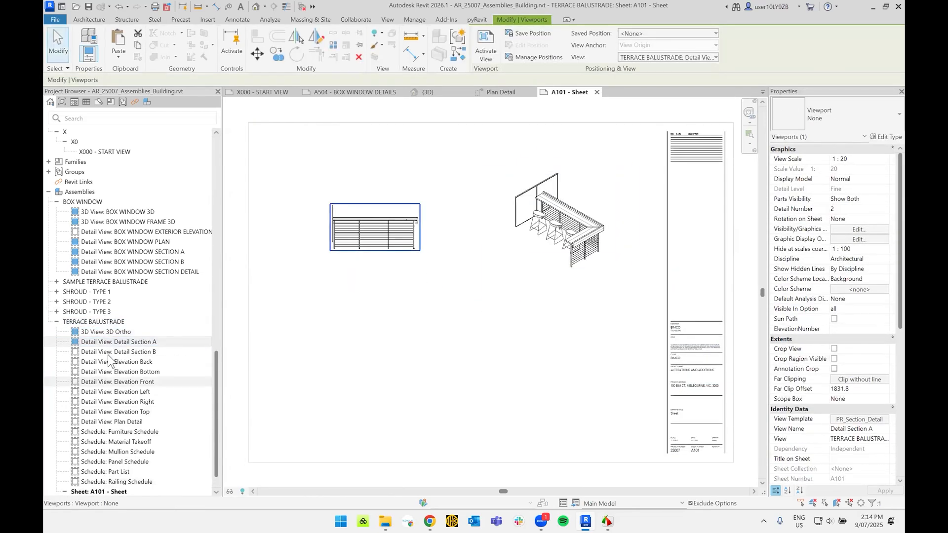
- Place Detail Section B and Elevation Back side by side below the views already on the A101 sheet
{"action": "left_click", "coordinate": [115, 352]}
{"action": "left_click", "coordinate": [362, 324]}
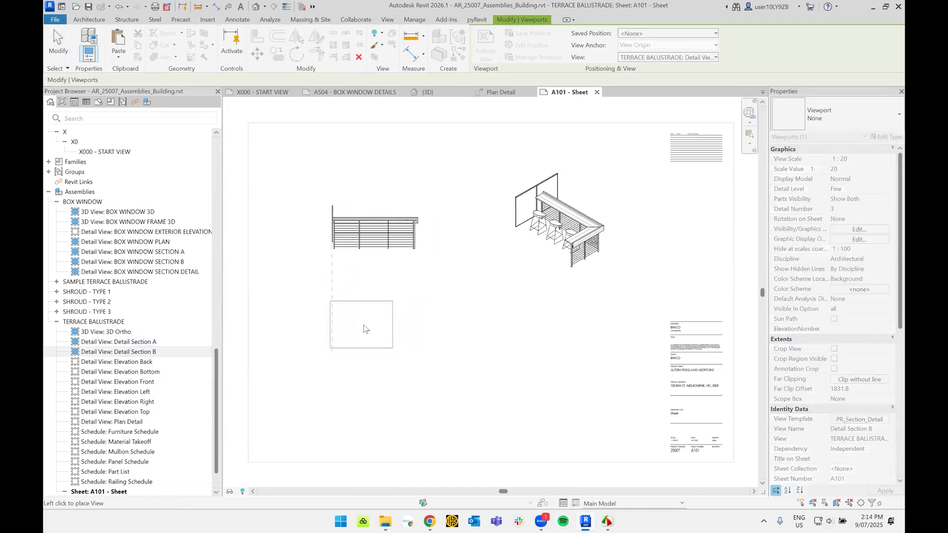
{"action": "left_click_drag", "start_coordinate": [125, 362], "coordinate": [450, 346]}
{"action": "left_click", "coordinate": [474, 321]}
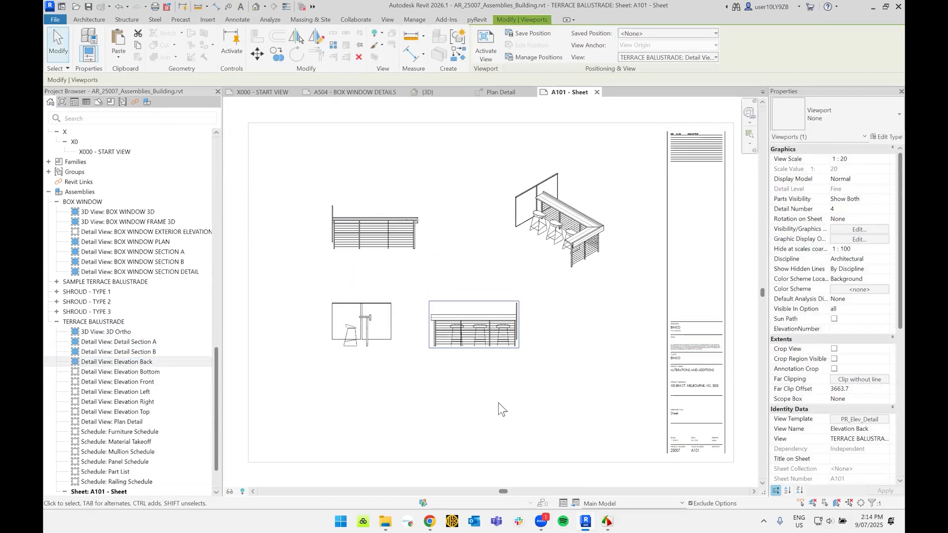
{"action": "key", "text": "Escape"}
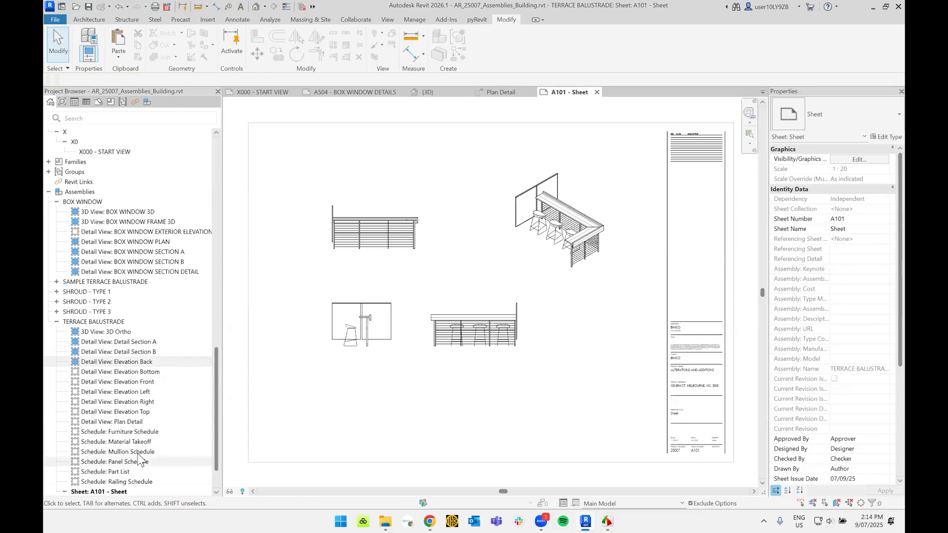
- Open the TERRACE BALUSTRADE assembly's Furniture Schedule and Railing Schedule to review their contents
{"action": "left_click", "coordinate": [128, 432]}
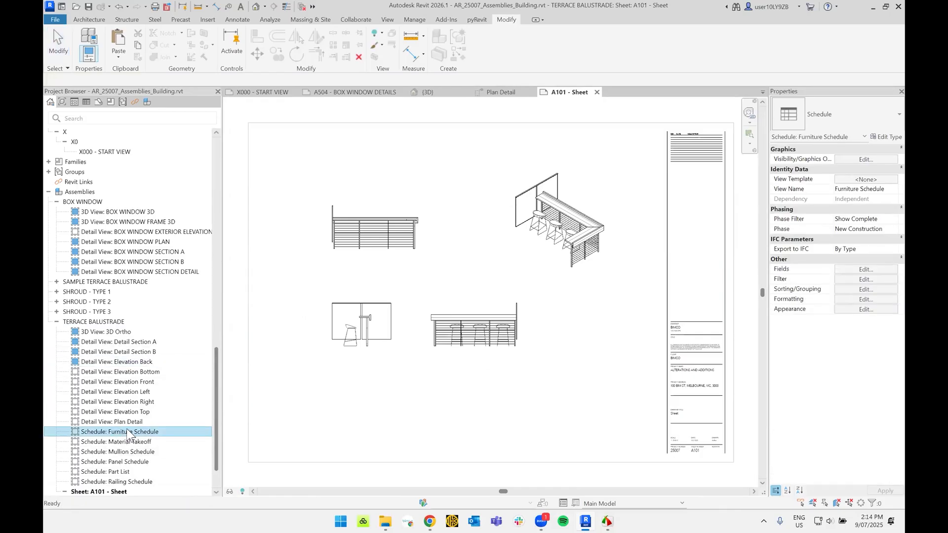
{"action": "double_click", "coordinate": [128, 433]}
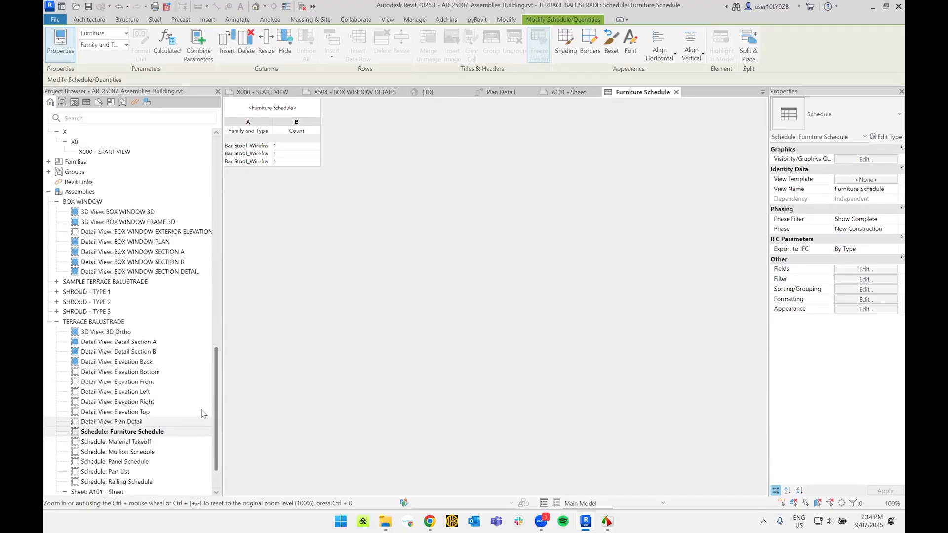
{"action": "left_click", "coordinate": [147, 443]}
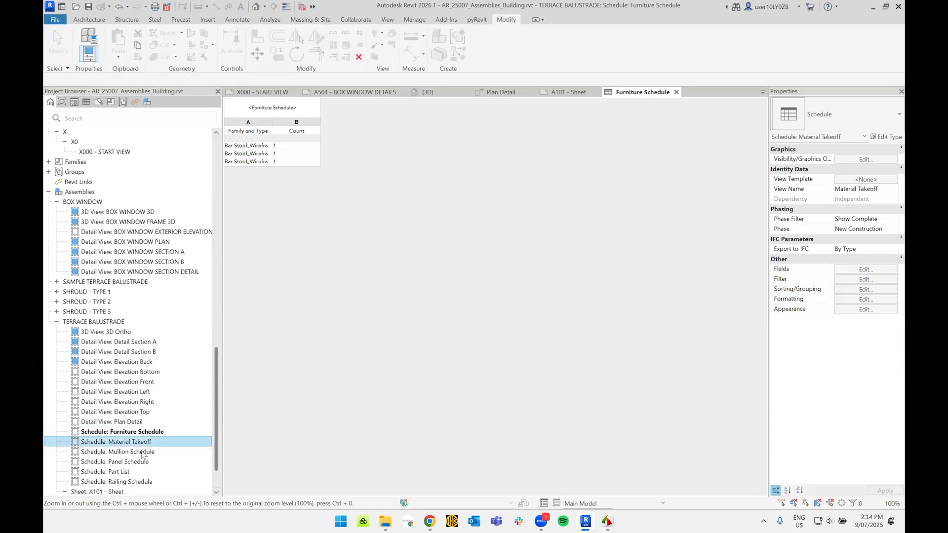
{"action": "double_click", "coordinate": [136, 482]}
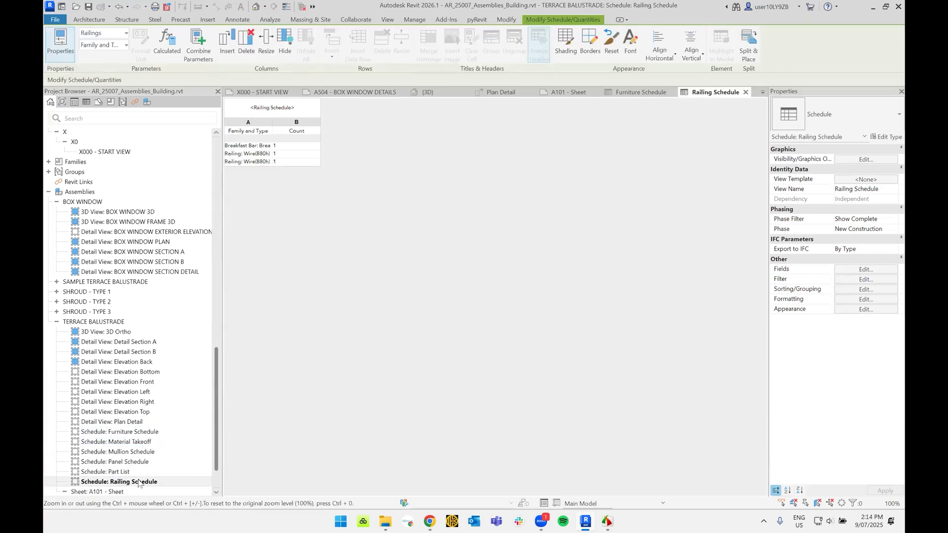
- Compare the assembly's Plan Detail and Elevation Top views, and check the view properties of Plan Detail
{"action": "double_click", "coordinate": [137, 422]}
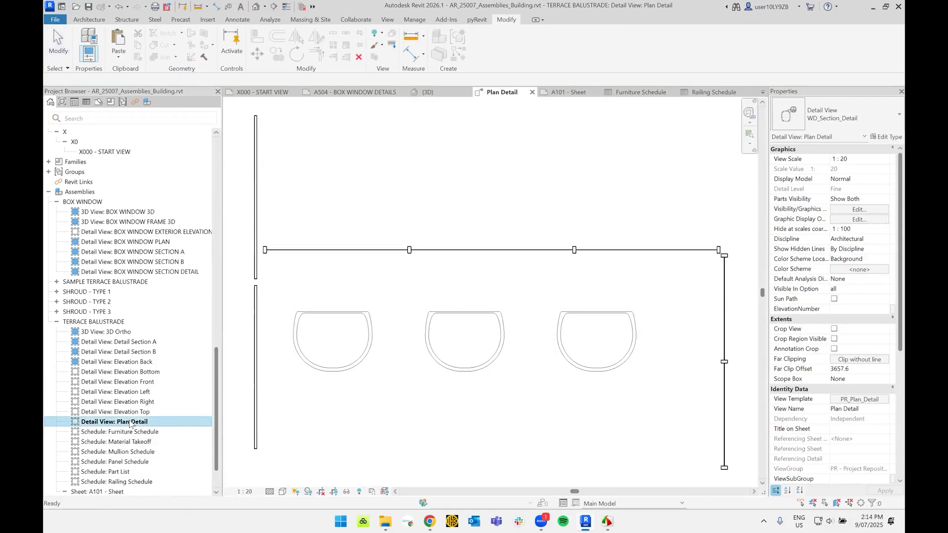
{"action": "double_click", "coordinate": [130, 415]}
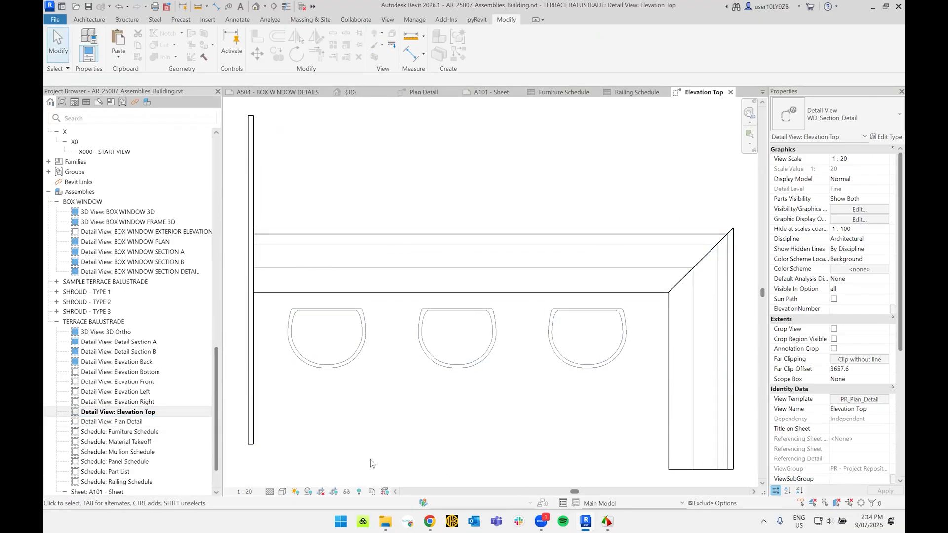
{"action": "double_click", "coordinate": [115, 421]}
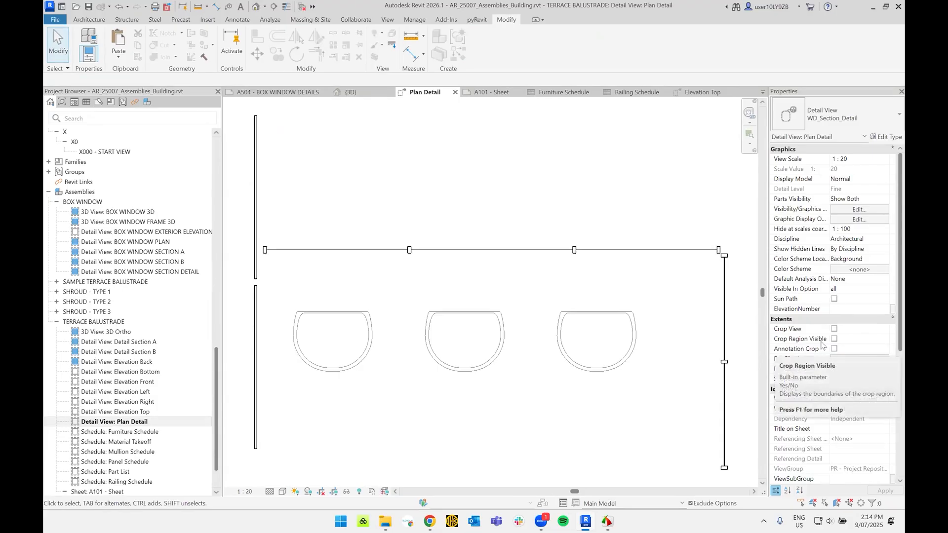
{"action": "scroll", "coordinate": [815, 312], "scroll_direction": "down", "scroll_amount": 3}
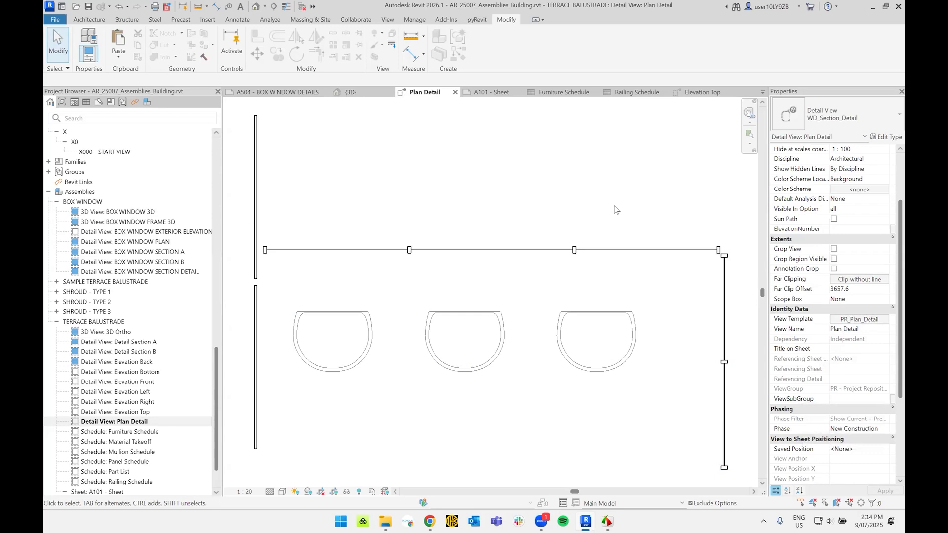
{"action": "scroll", "coordinate": [613, 211], "scroll_direction": "down", "scroll_amount": 2}
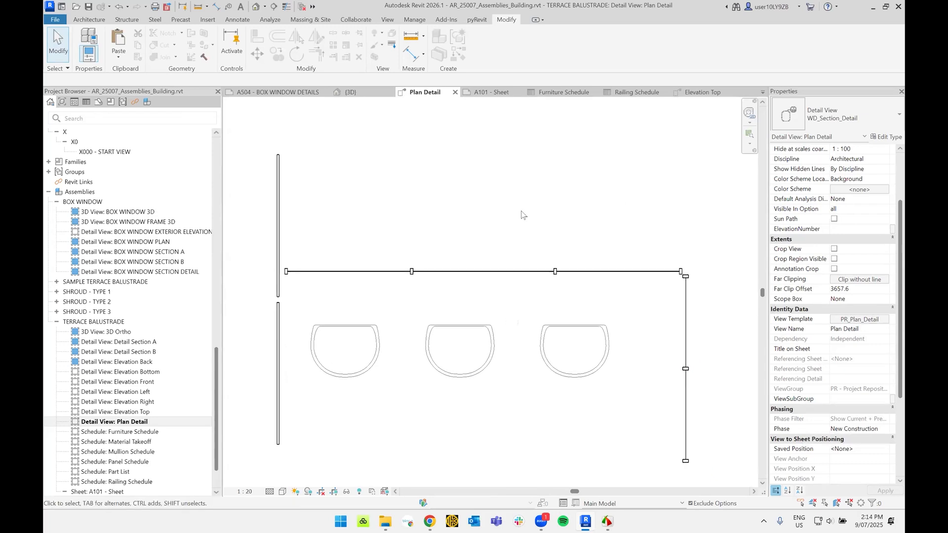
- Reopen the A101 sheet of the TERRACE BALUSTRADE assembly
{"action": "left_click", "coordinate": [118, 402]}
{"action": "scroll", "coordinate": [118, 401], "scroll_direction": "down", "scroll_amount": 2}
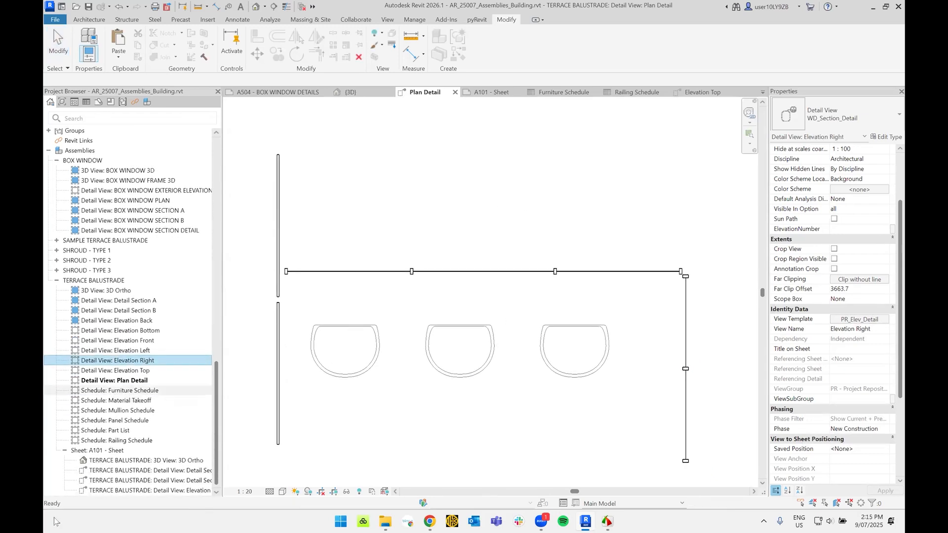
{"action": "left_click", "coordinate": [99, 451]}
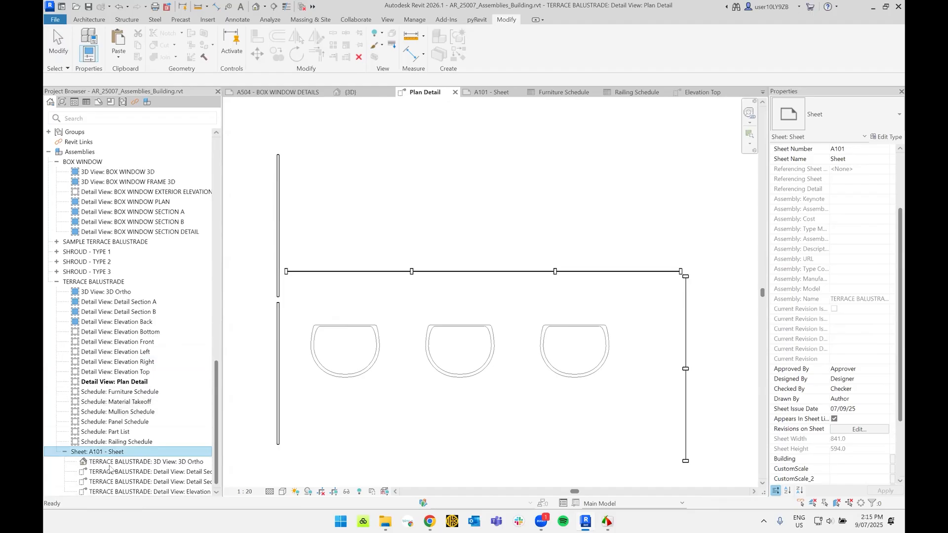
{"action": "double_click", "coordinate": [125, 453]}
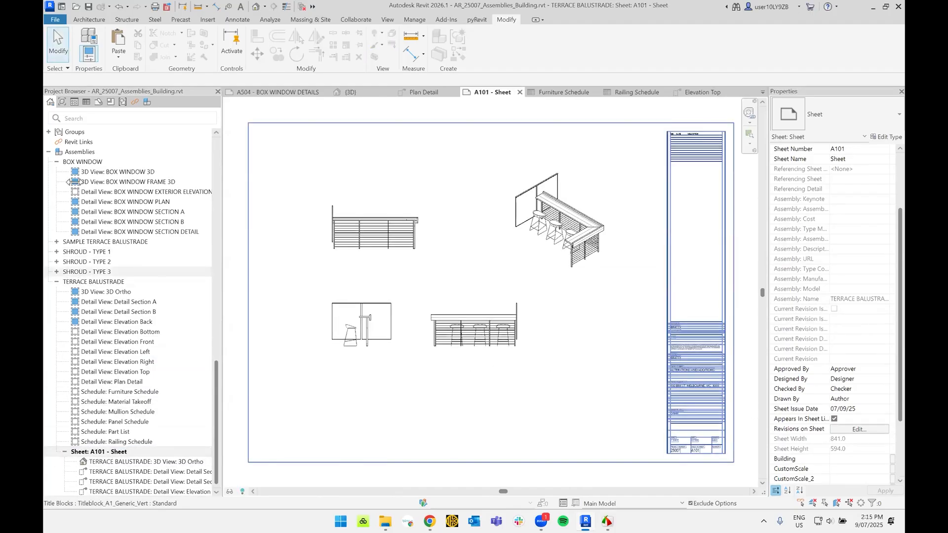
- Compare the assembly's sheet with the project's main sheet list, and delete the TERRACE BALUSTRADE assembly's A101 sheet
{"action": "double_click", "coordinate": [52, 152]}
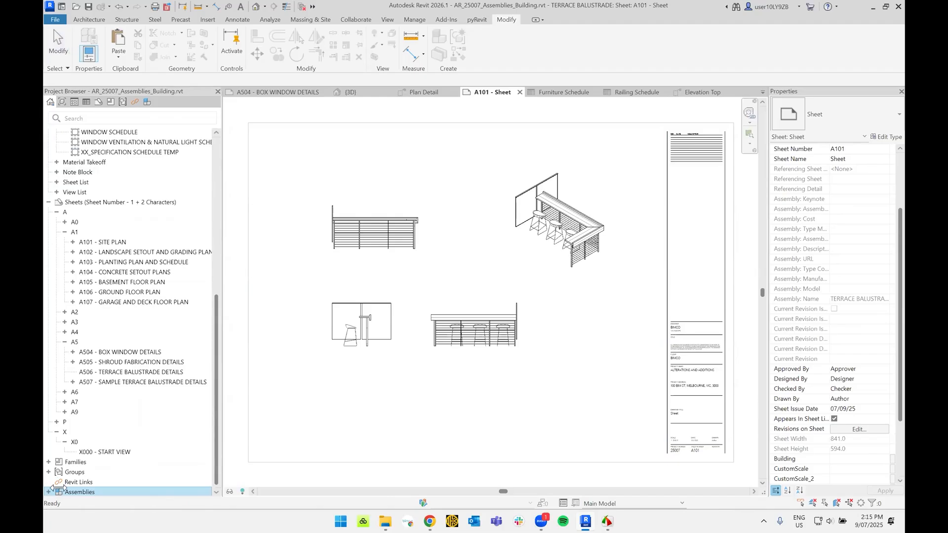
{"action": "double_click", "coordinate": [52, 492]}
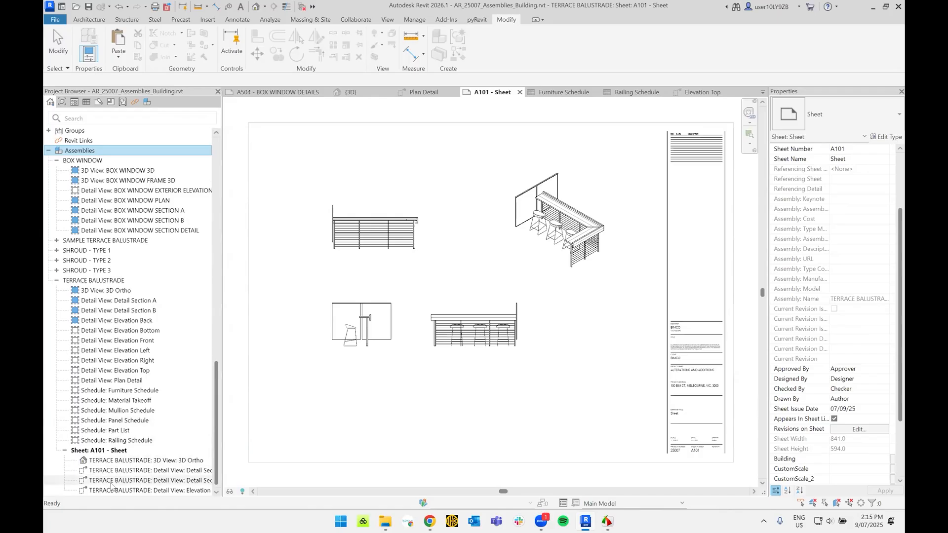
{"action": "scroll", "coordinate": [124, 307], "scroll_direction": "up", "scroll_amount": 10}
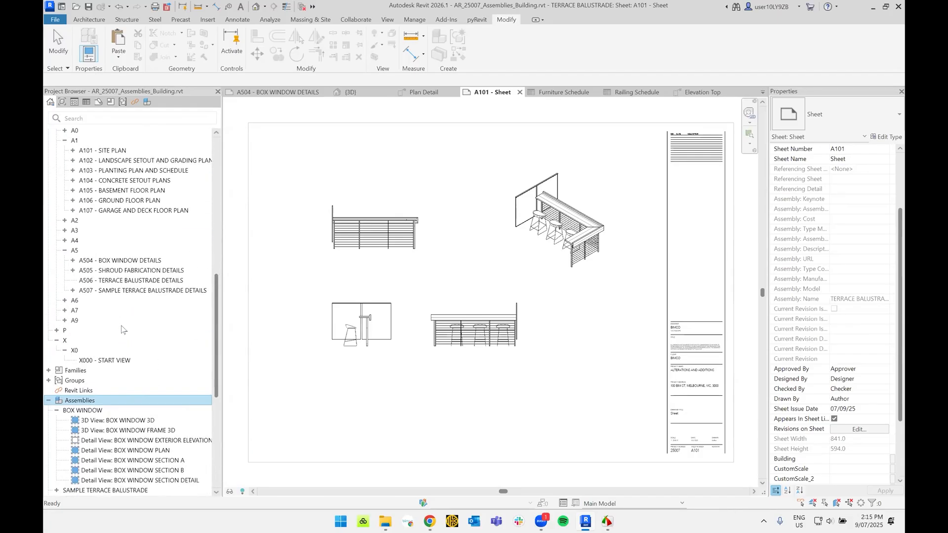
{"action": "scroll", "coordinate": [124, 300], "scroll_direction": "up", "scroll_amount": 2}
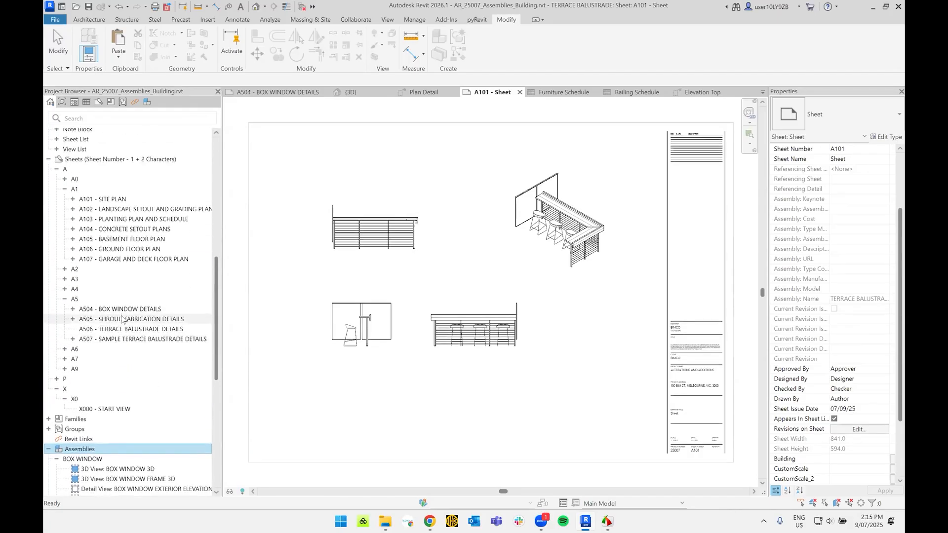
{"action": "scroll", "coordinate": [123, 320], "scroll_direction": "down", "scroll_amount": 10}
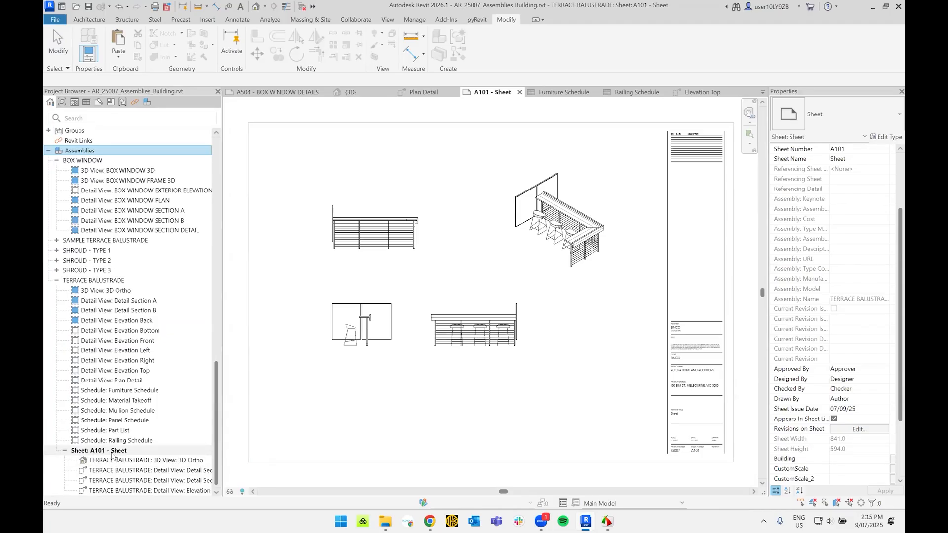
{"action": "scroll", "coordinate": [109, 437], "scroll_direction": "up", "scroll_amount": 10}
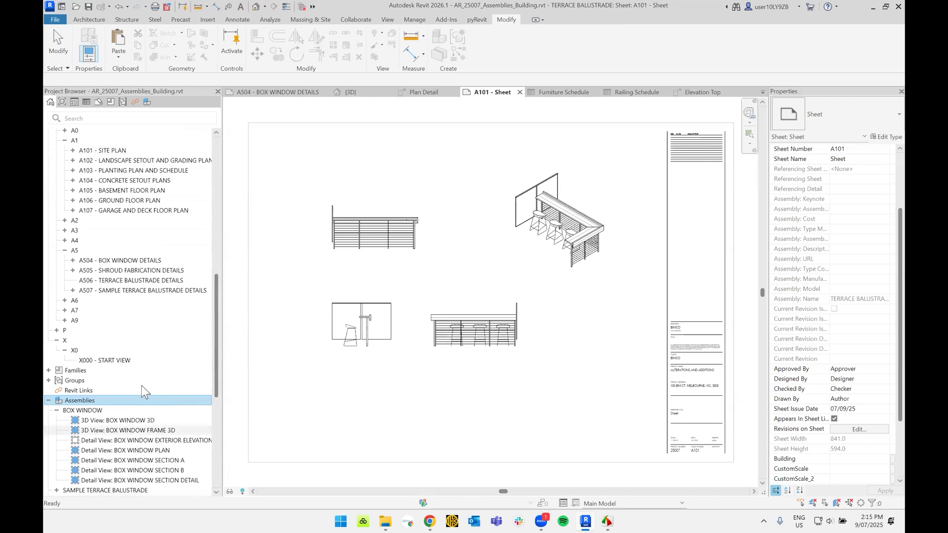
{"action": "scroll", "coordinate": [141, 386], "scroll_direction": "down", "scroll_amount": 8}
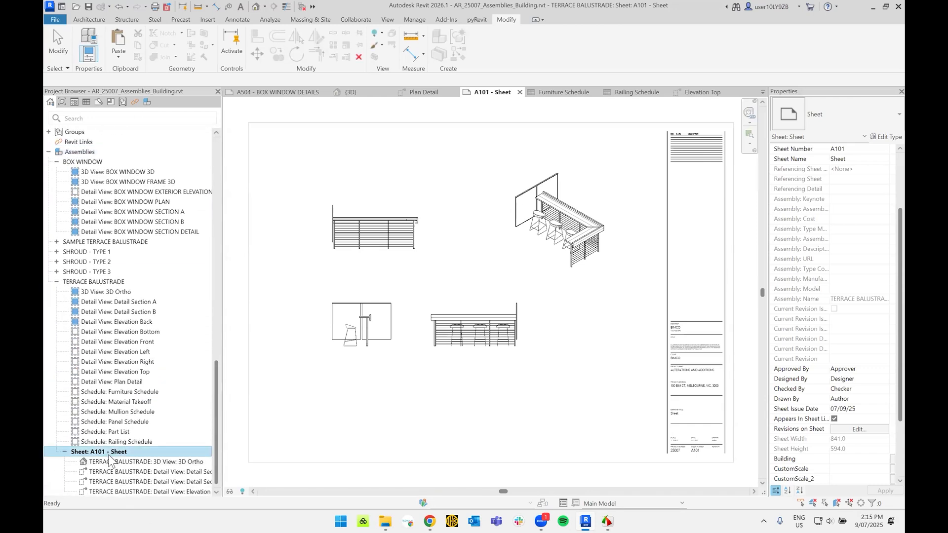
{"action": "right_click", "coordinate": [113, 453]}
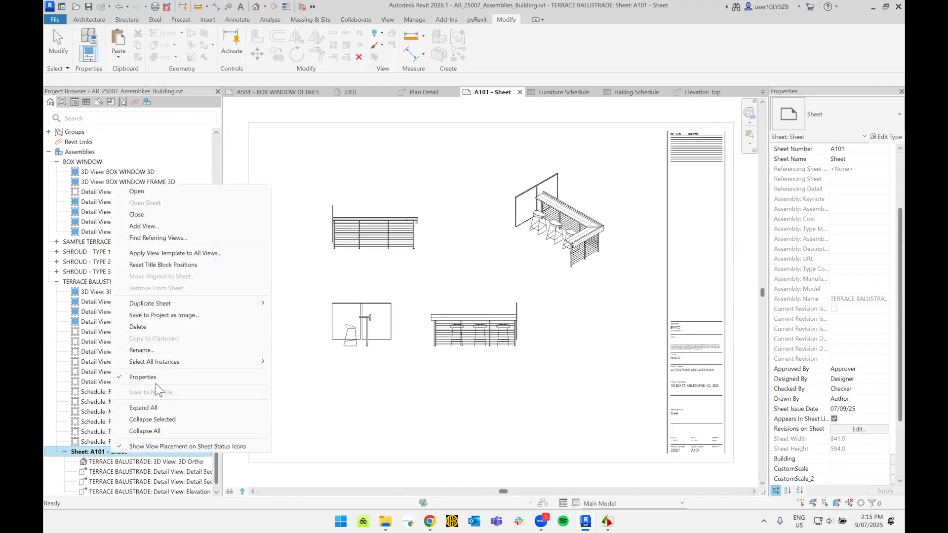
{"action": "left_click", "coordinate": [168, 327]}
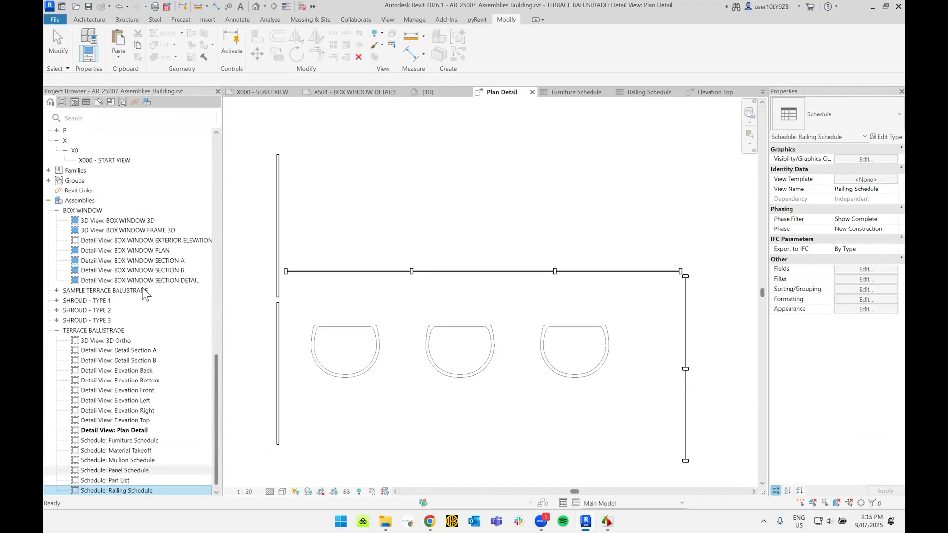
- Open the project sheet A507 - SAMPLE TERRACE BALUSTRADE DETAILS
{"action": "scroll", "coordinate": [117, 405], "scroll_direction": "up", "scroll_amount": 10}
{"action": "scroll", "coordinate": [117, 405], "scroll_direction": "down", "scroll_amount": 10}
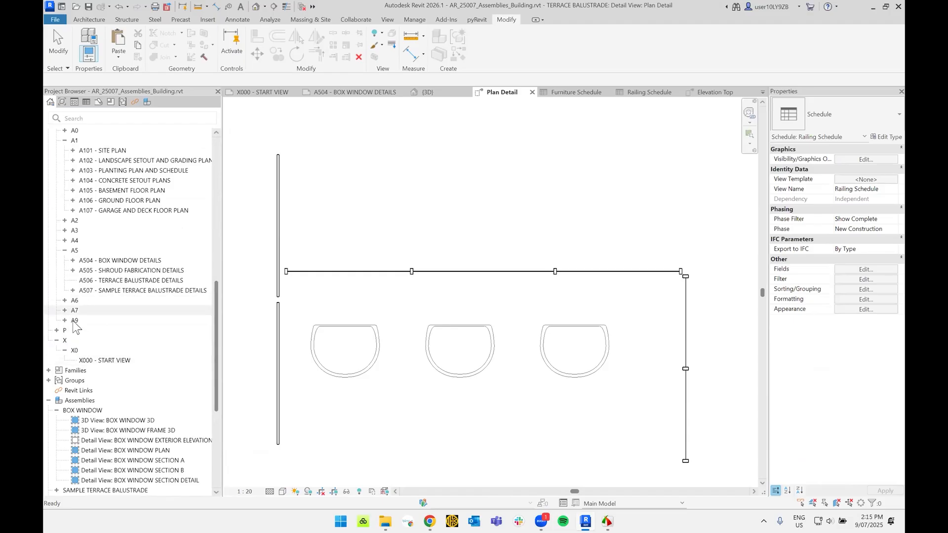
{"action": "left_click", "coordinate": [143, 291]}
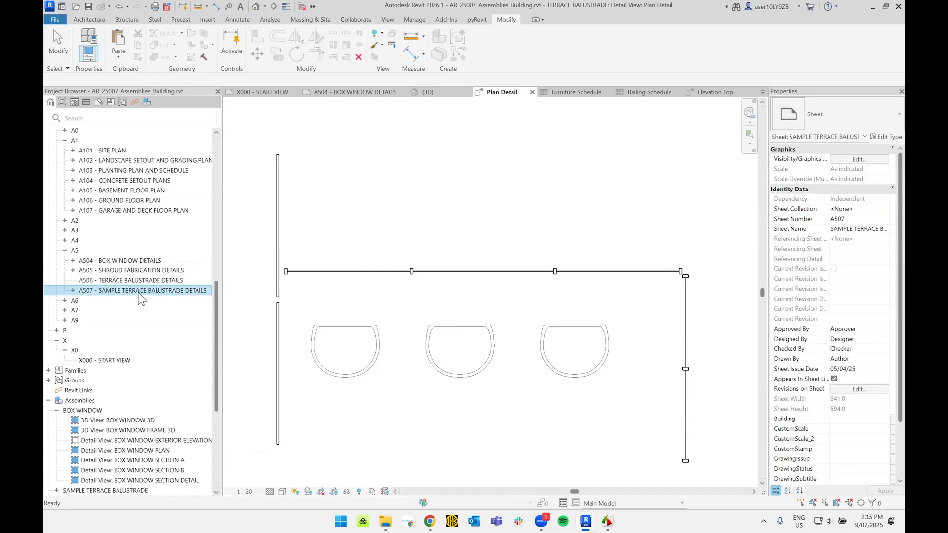
{"action": "double_click", "coordinate": [138, 293]}
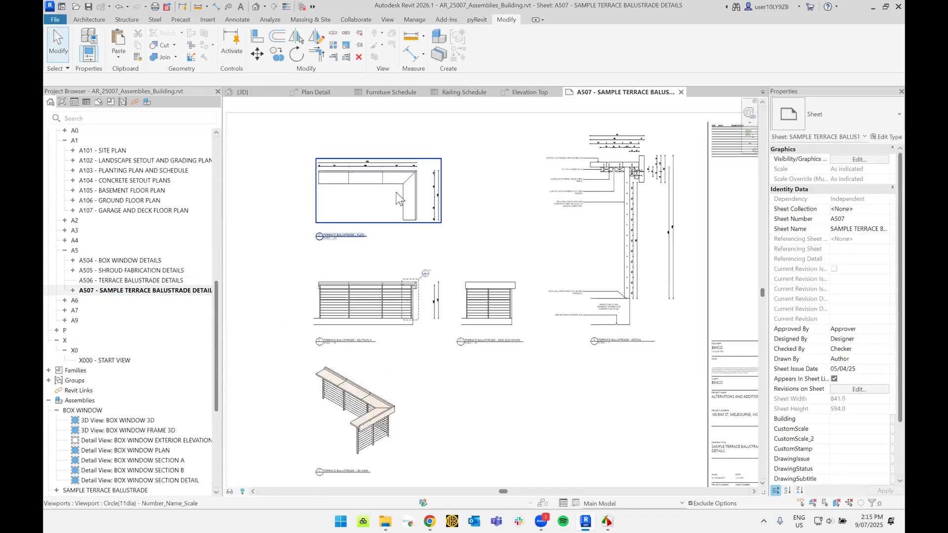
- Examine the plan, Section A and side elevation viewports on the A507 sheet
{"action": "scroll", "coordinate": [396, 192], "scroll_direction": "up", "scroll_amount": 4}
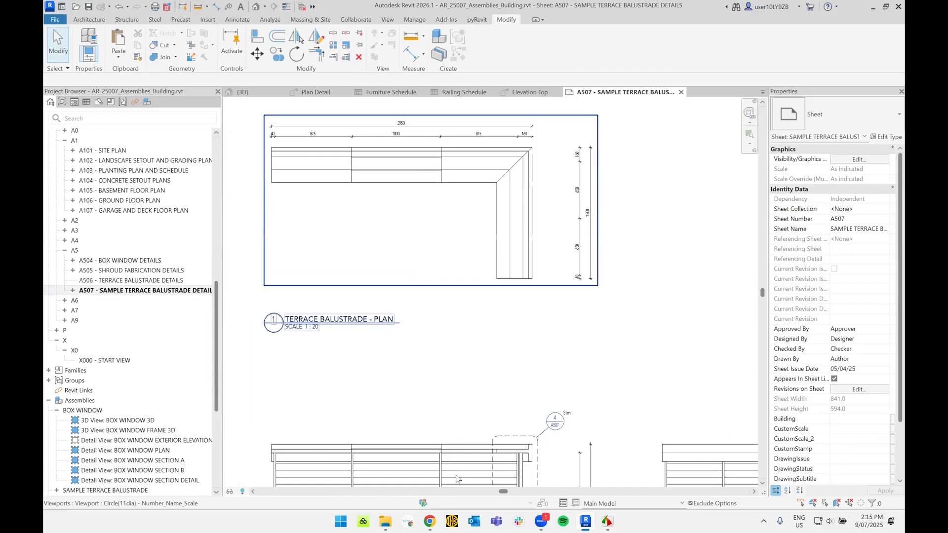
{"action": "middle_click_drag", "start_coordinate": [457, 477], "coordinate": [349, 205]}
{"action": "scroll", "coordinate": [524, 273], "scroll_direction": "down", "scroll_amount": 2}
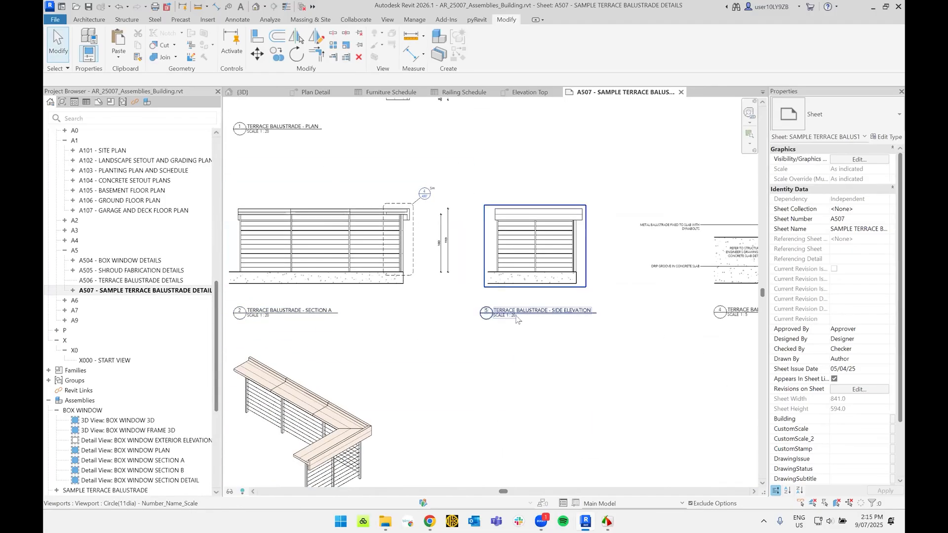
{"action": "left_click", "coordinate": [525, 273]}
{"action": "middle_click_drag", "start_coordinate": [538, 378], "coordinate": [479, 424]}
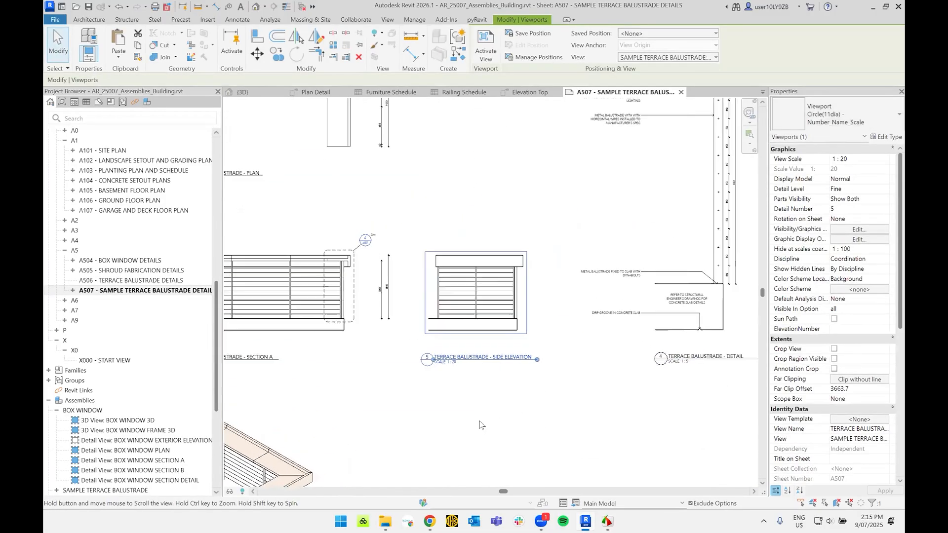
{"action": "left_click", "coordinate": [508, 420]}
{"action": "middle_click_drag", "start_coordinate": [428, 171], "coordinate": [617, 316]}
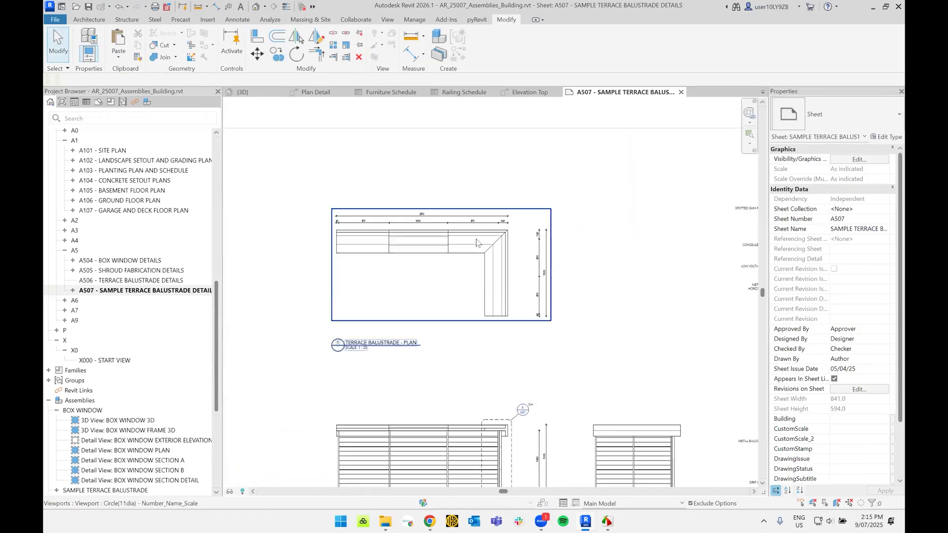
- Activate the TERRACE BALUSTRADE - PLAN viewport on the sheet and inspect its horizontal dimension string
{"action": "scroll", "coordinate": [476, 239], "scroll_direction": "up", "scroll_amount": 4}
{"action": "double_click", "coordinate": [477, 239]}
{"action": "left_click", "coordinate": [569, 189]}
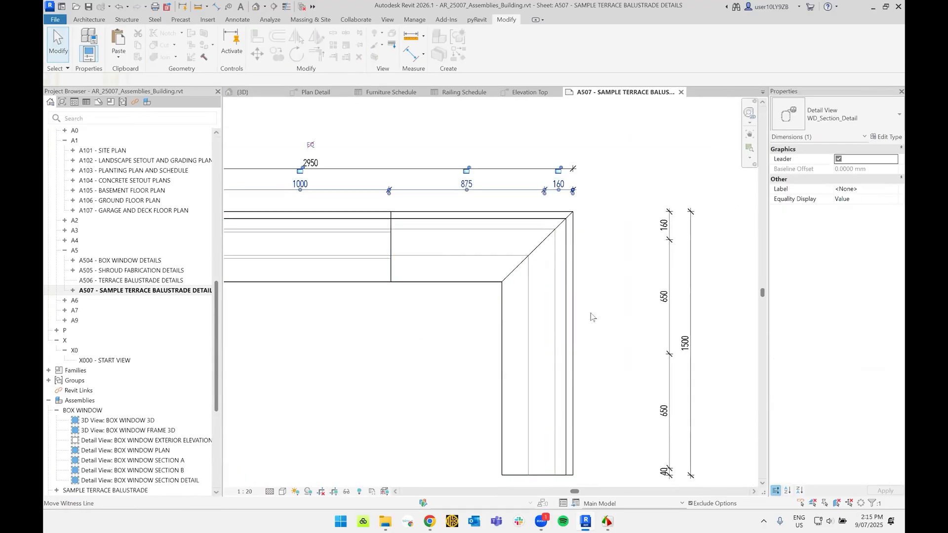
{"action": "scroll", "coordinate": [621, 353], "scroll_direction": "down", "scroll_amount": 4}
{"action": "middle_click_drag", "start_coordinate": [622, 353], "coordinate": [613, 259]}
{"action": "scroll", "coordinate": [612, 356], "scroll_direction": "up", "scroll_amount": 1}
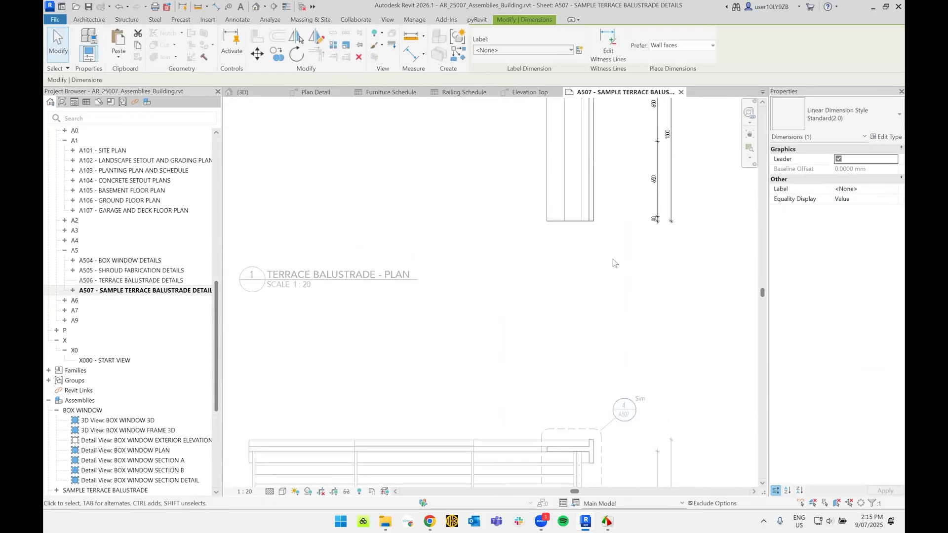
- Leave the plan viewport and examine the TERRACE BALUSTRADE - DETAIL viewport's timber capping dimensions and material notes
{"action": "double_click", "coordinate": [642, 275]}
{"action": "scroll", "coordinate": [644, 275], "scroll_direction": "down", "scroll_amount": 2}
{"action": "middle_click_drag", "start_coordinate": [505, 250], "coordinate": [237, 154]}
{"action": "middle_click_drag", "start_coordinate": [543, 206], "coordinate": [468, 339]}
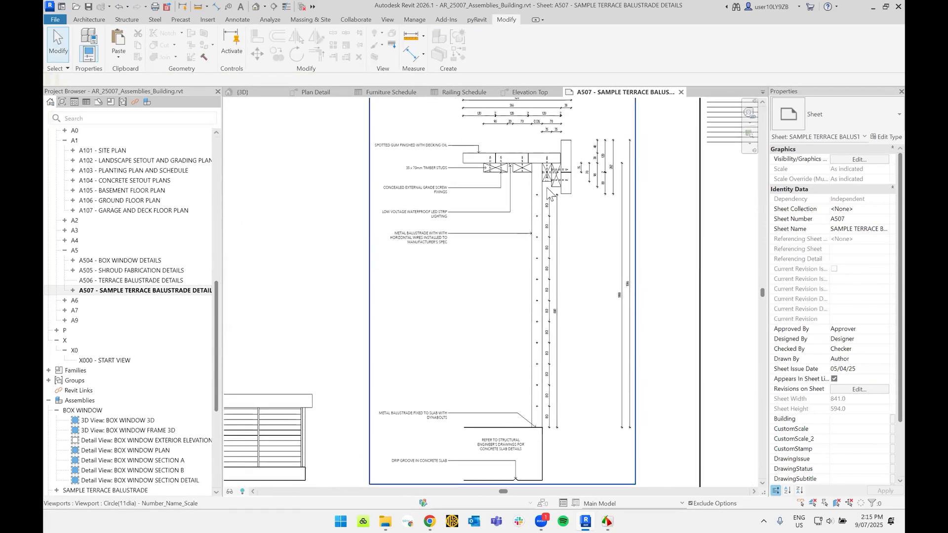
{"action": "scroll", "coordinate": [549, 193], "scroll_direction": "up", "scroll_amount": 2}
{"action": "middle_click_drag", "start_coordinate": [550, 160], "coordinate": [544, 270]}
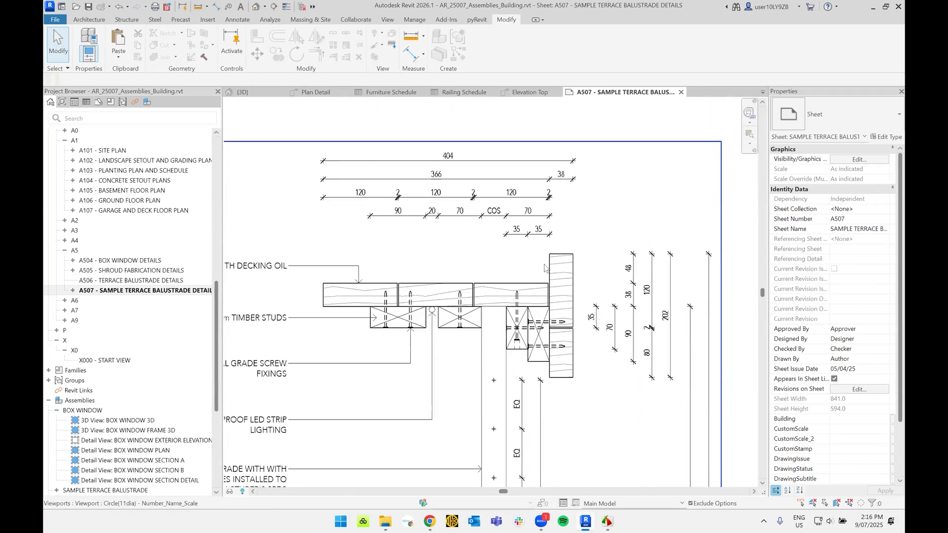
{"action": "scroll", "coordinate": [544, 267], "scroll_direction": "down", "scroll_amount": 1}
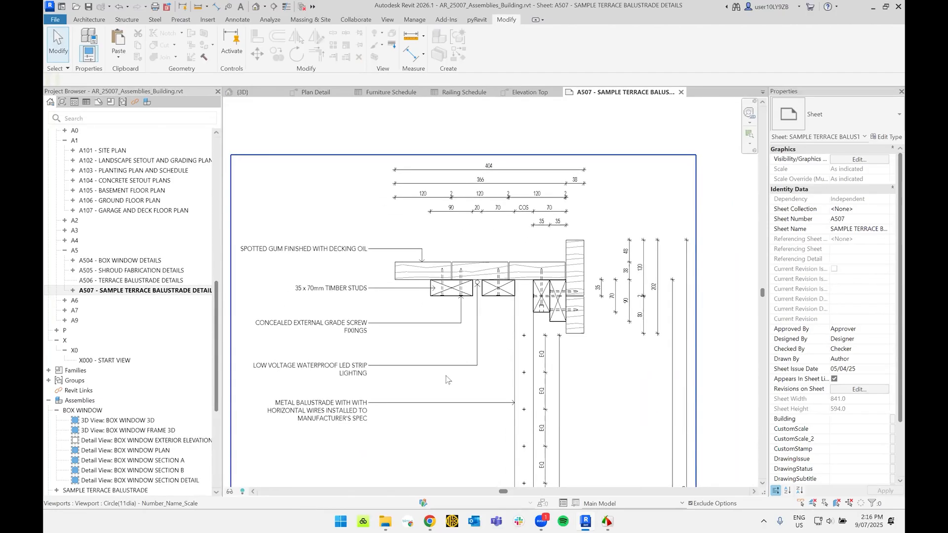
{"action": "scroll", "coordinate": [426, 292], "scroll_direction": "down", "scroll_amount": 2}
{"action": "middle_click_drag", "start_coordinate": [455, 377], "coordinate": [568, 266]}
{"action": "scroll", "coordinate": [568, 266], "scroll_direction": "down", "scroll_amount": 2}
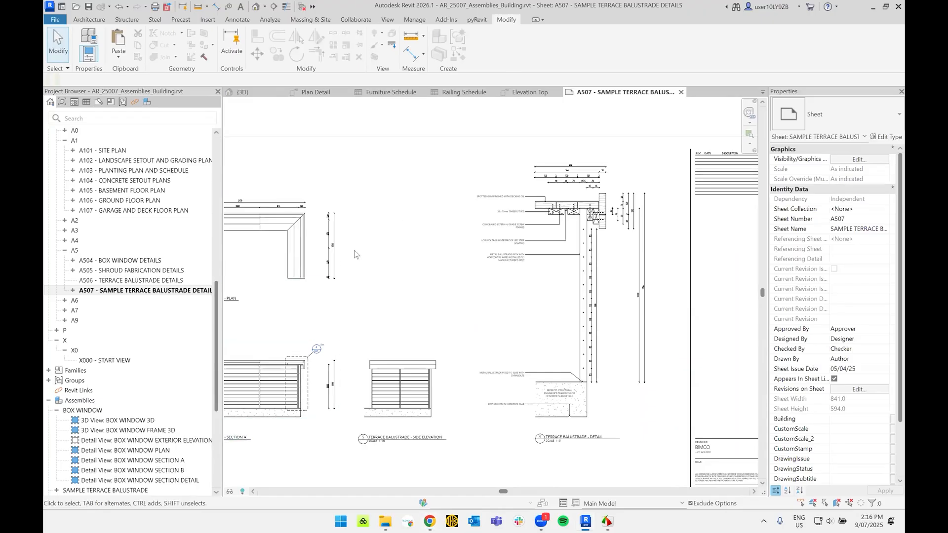
- Close the inactive views, open sheet A107 - GARAGE AND DECK FLOOR PLAN, and activate its floor plan viewport at the terrace
{"action": "left_click", "coordinate": [302, 7]}
{"action": "left_click", "coordinate": [117, 273]}
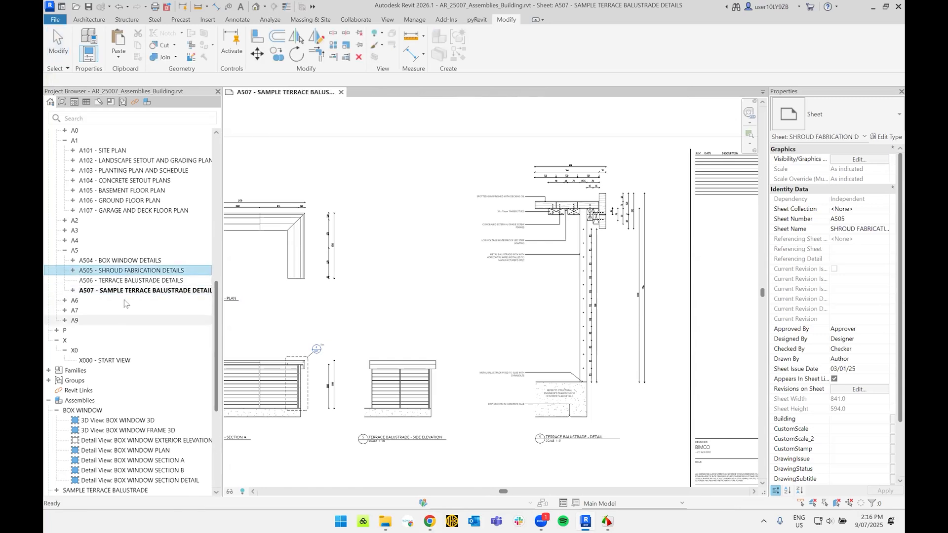
{"action": "scroll", "coordinate": [136, 375], "scroll_direction": "up", "scroll_amount": 5}
{"action": "double_click", "coordinate": [138, 411]}
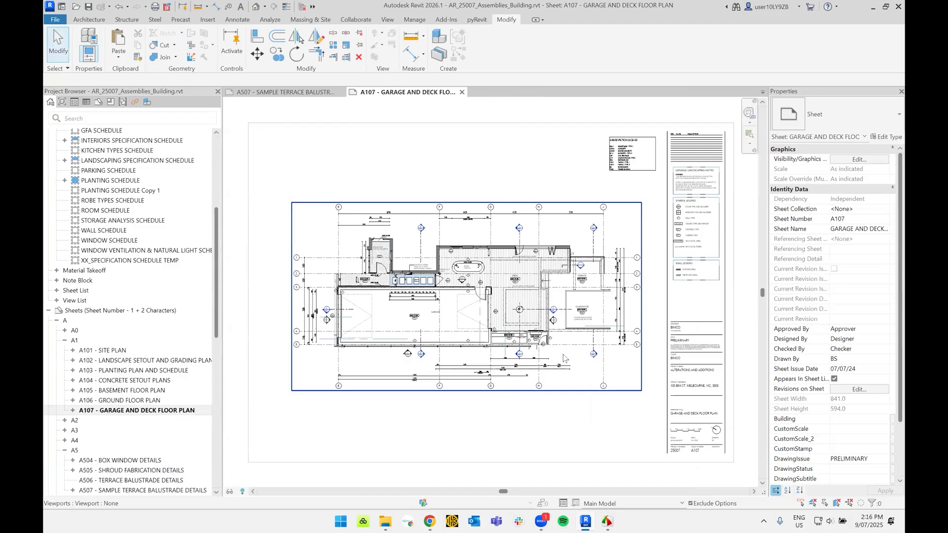
{"action": "double_click", "coordinate": [606, 248]}
{"action": "scroll", "coordinate": [604, 251], "scroll_direction": "up", "scroll_amount": 5}
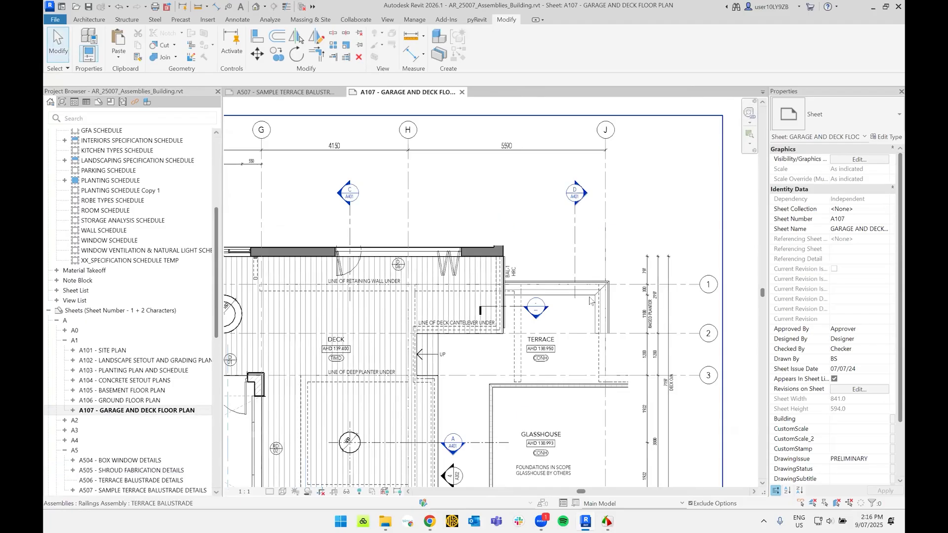
- Tag the TERRACE BALUSTRADE assembly on the terrace plan and set its tag value to BAL-2, accepting the type parameter change
{"action": "left_click", "coordinate": [590, 300]}
{"action": "scroll", "coordinate": [590, 301], "scroll_direction": "up", "scroll_amount": 4}
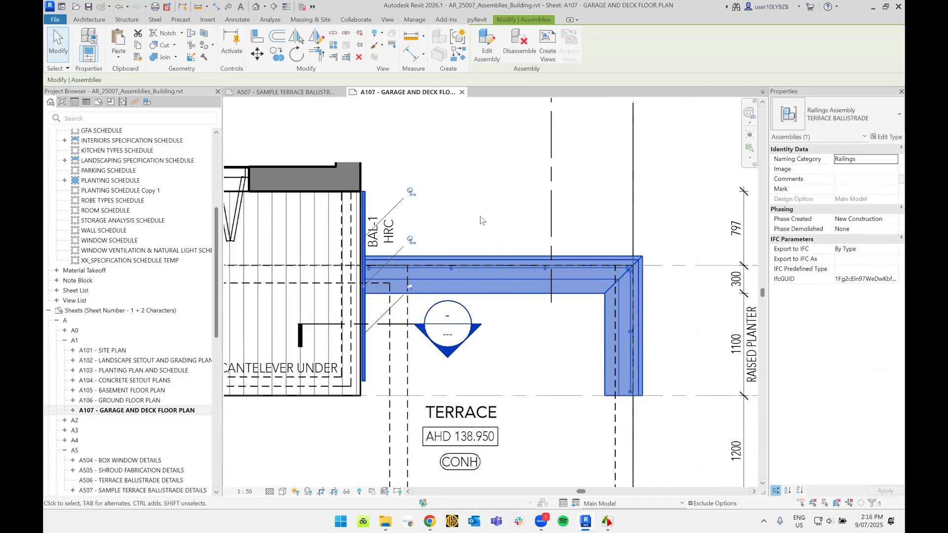
{"action": "left_click", "coordinate": [479, 221]}
{"action": "key", "text": "t"}
{"action": "key", "text": "g"}
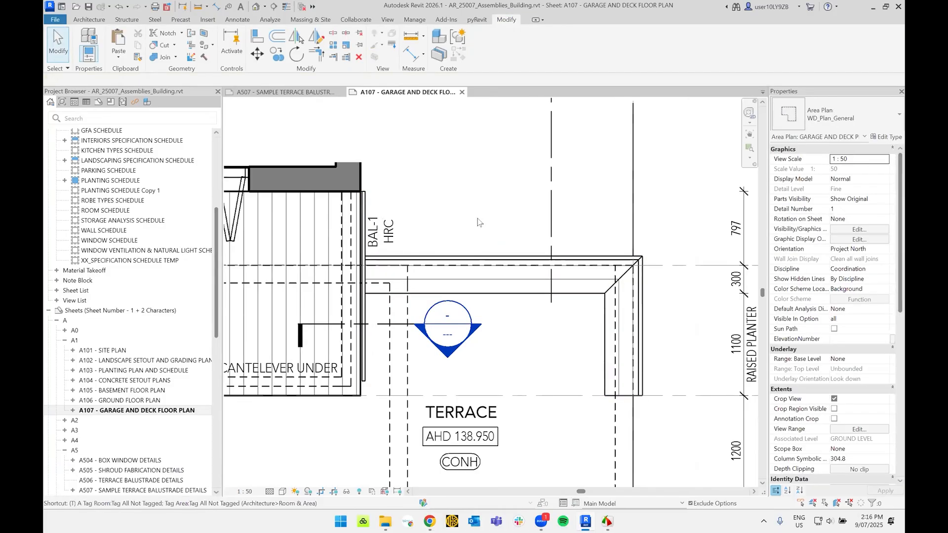
{"action": "left_click", "coordinate": [478, 283]}
{"action": "double_click", "coordinate": [503, 294]}
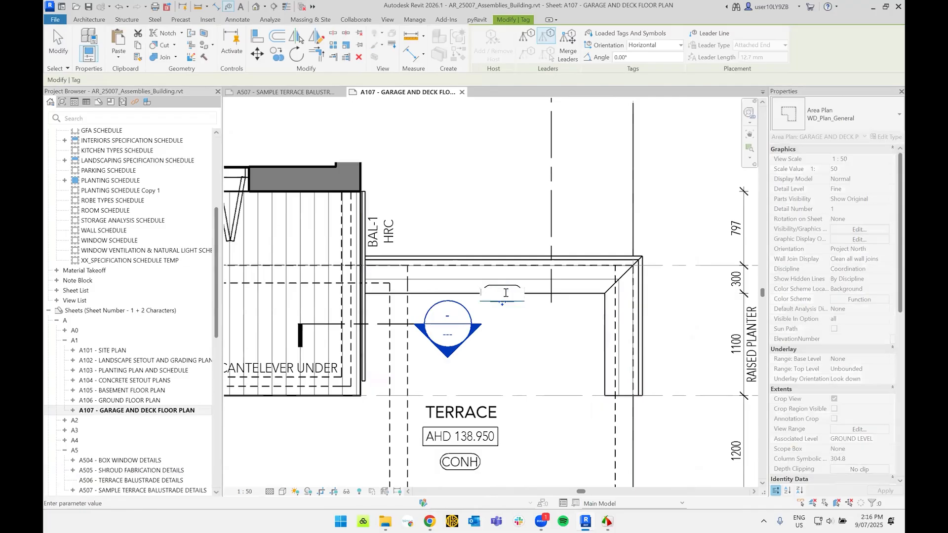
{"action": "key", "text": "Caps_Lock"}
{"action": "type", "text": "BAL-2"}
{"action": "key", "text": "Return"}
{"action": "left_click", "coordinate": [488, 266]}
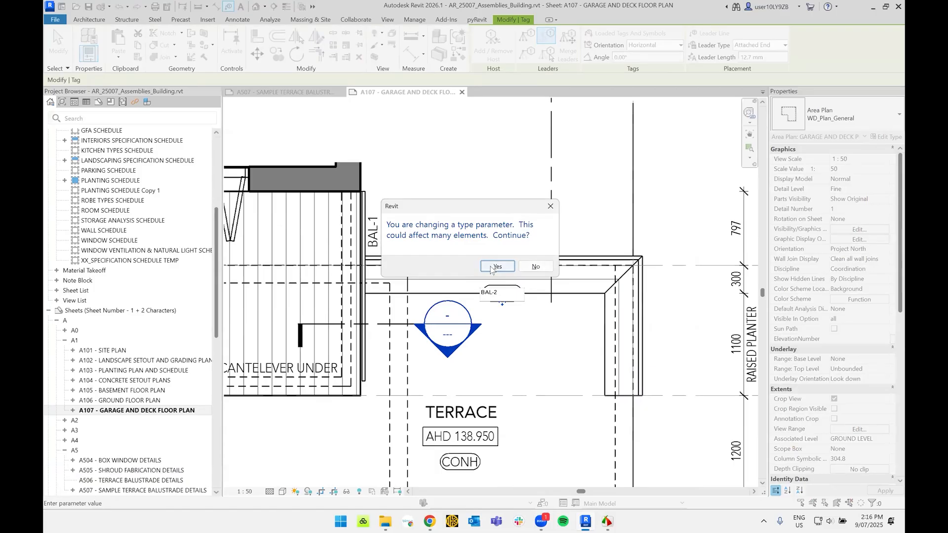
- Check the Type Mark in the TERRACE BALUSTRADE assembly's type properties, and leave the properties without changes
{"action": "left_click", "coordinate": [512, 261]}
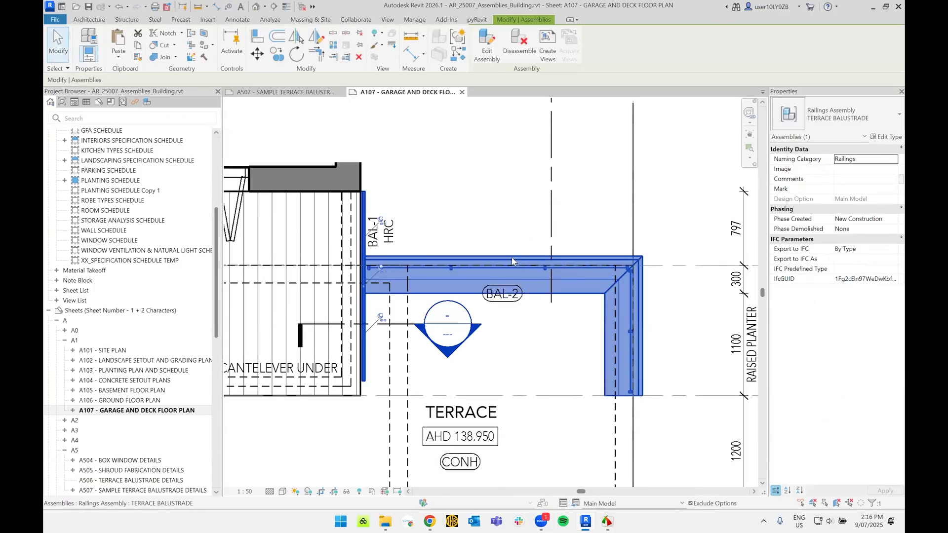
{"action": "left_click", "coordinate": [880, 139]}
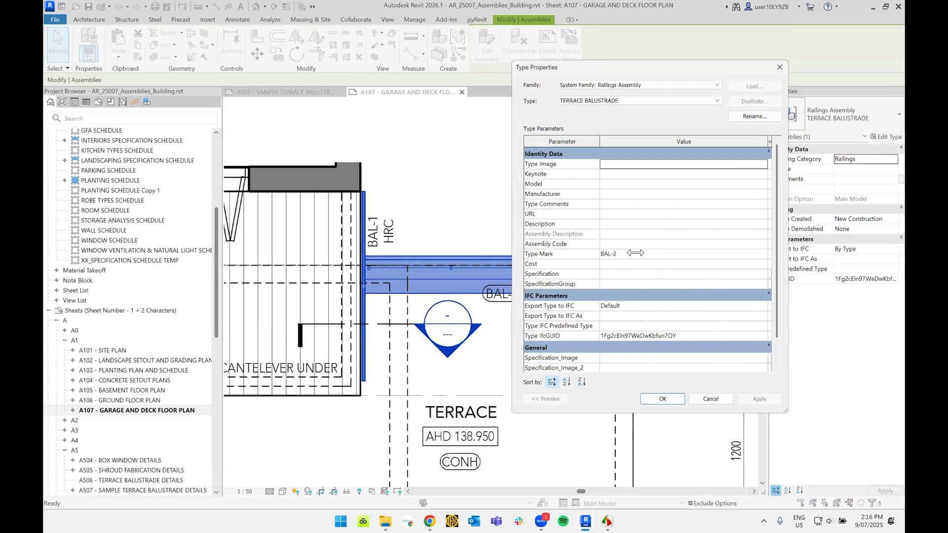
{"action": "left_click", "coordinate": [637, 254]}
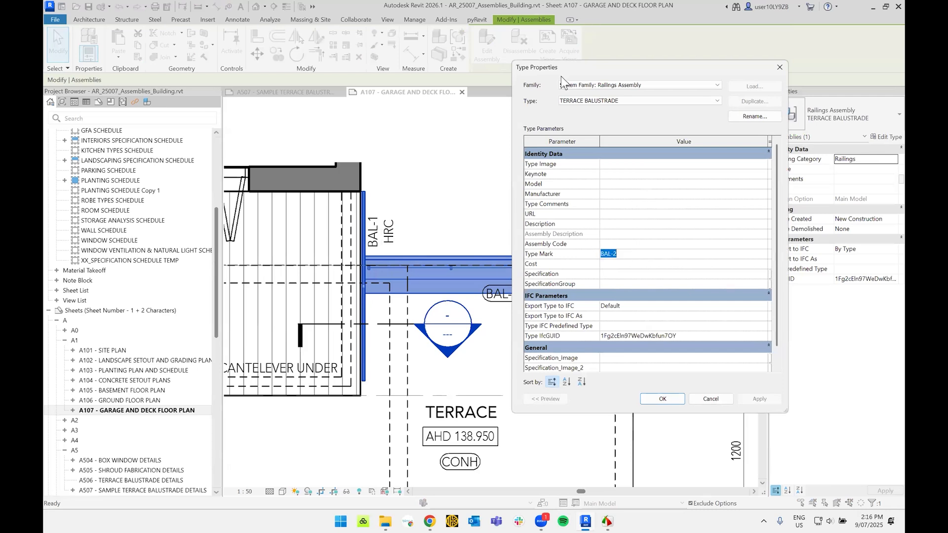
{"action": "left_click_drag", "start_coordinate": [577, 66], "coordinate": [641, 64]}
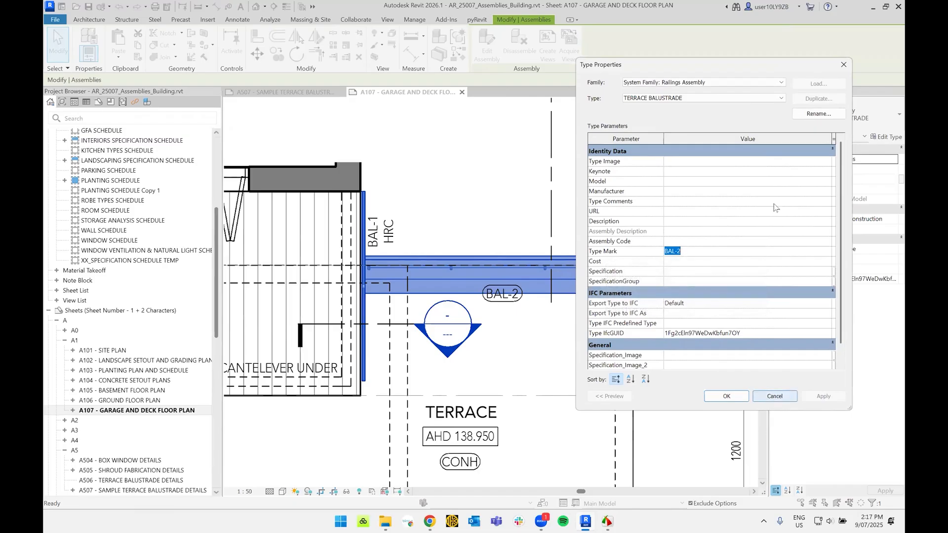
{"action": "left_click", "coordinate": [783, 393]}
{"action": "left_click", "coordinate": [585, 208]}
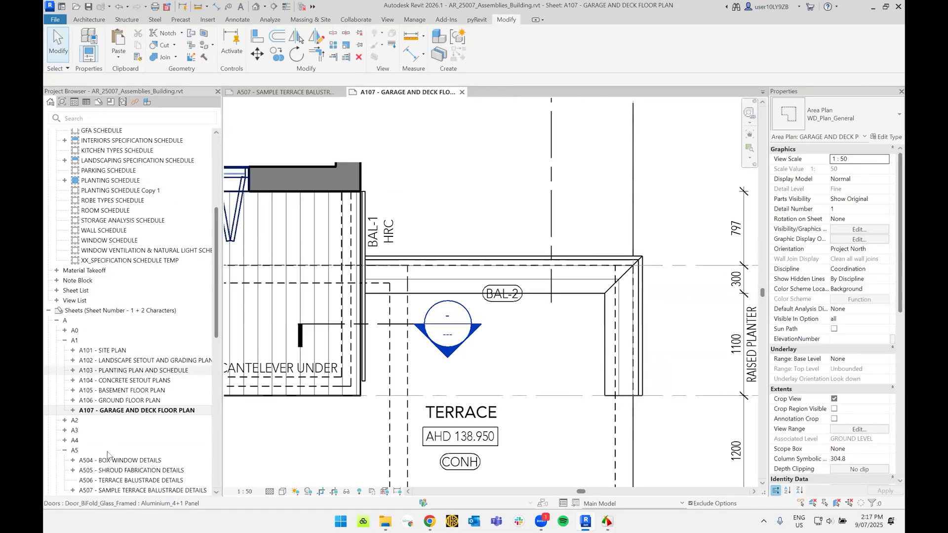
- Create a new building component schedule for the Assemblies category, named Assembly Schedule, with the New Construction phase
{"action": "scroll", "coordinate": [107, 454], "scroll_direction": "up", "scroll_amount": 6}
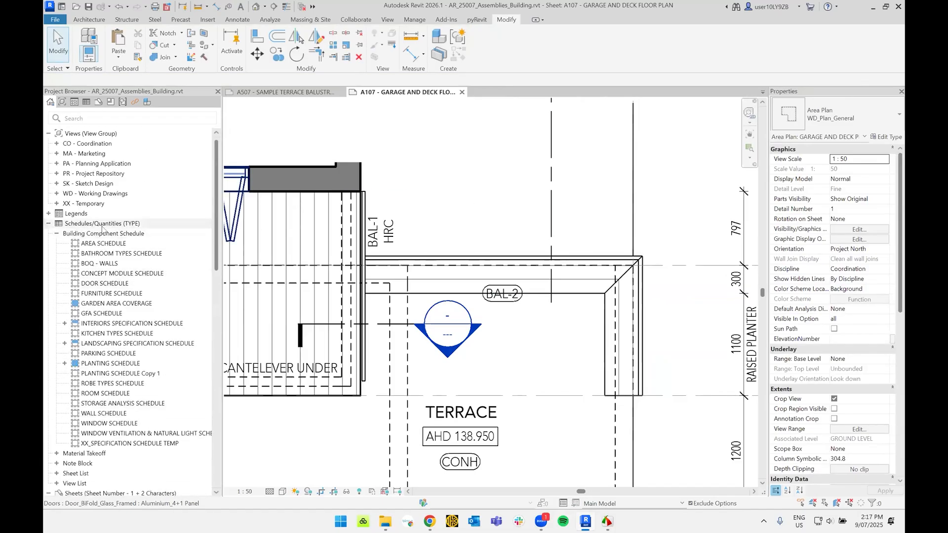
{"action": "right_click", "coordinate": [103, 225]}
{"action": "left_click", "coordinate": [142, 233]}
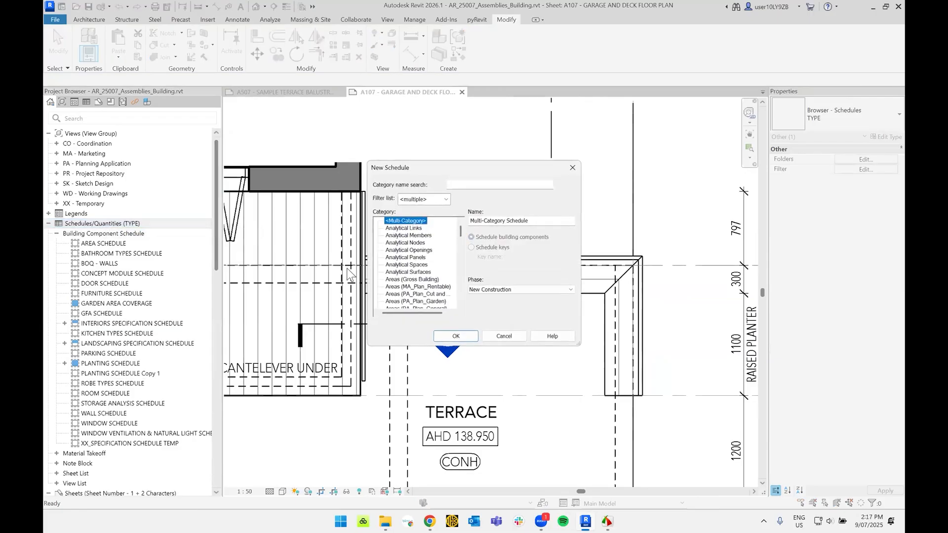
{"action": "left_click", "coordinate": [411, 280]}
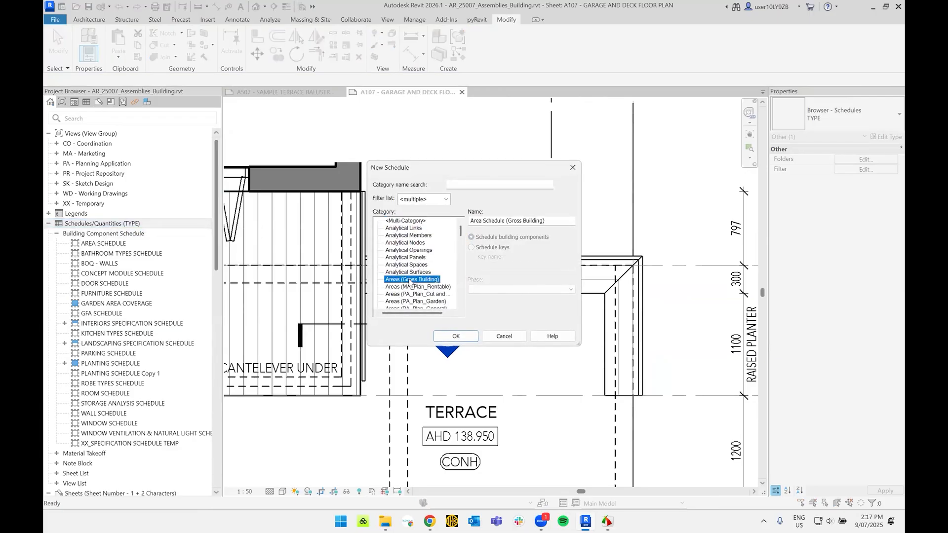
{"action": "scroll", "coordinate": [409, 283], "scroll_direction": "down", "scroll_amount": 1}
{"action": "scroll", "coordinate": [410, 287], "scroll_direction": "down", "scroll_amount": 2}
{"action": "left_click", "coordinate": [409, 294]}
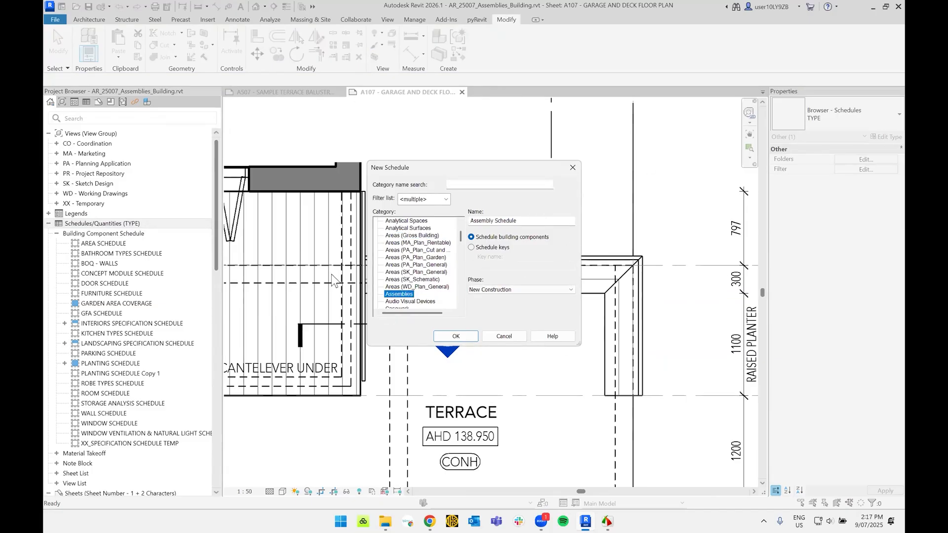
{"action": "left_click", "coordinate": [469, 336]}
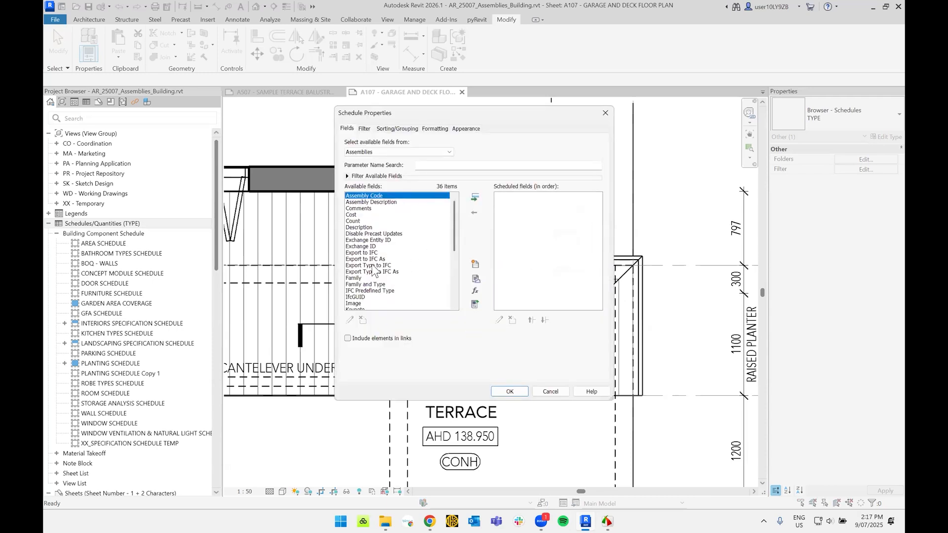
- Add the Family, Type and Type Mark fields to the assembly schedule and generate it
{"action": "double_click", "coordinate": [359, 278]}
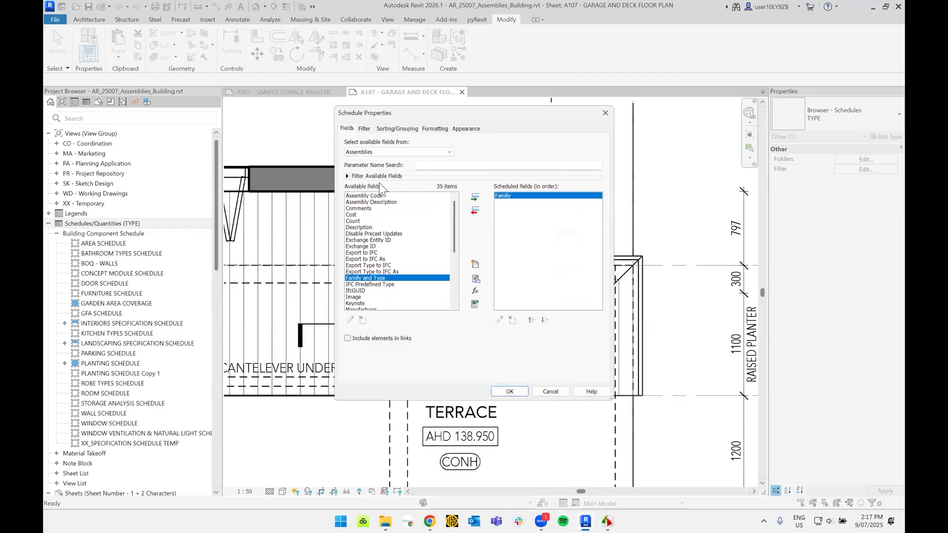
{"action": "left_click", "coordinate": [366, 259]}
{"action": "scroll", "coordinate": [366, 261], "scroll_direction": "down", "scroll_amount": 5}
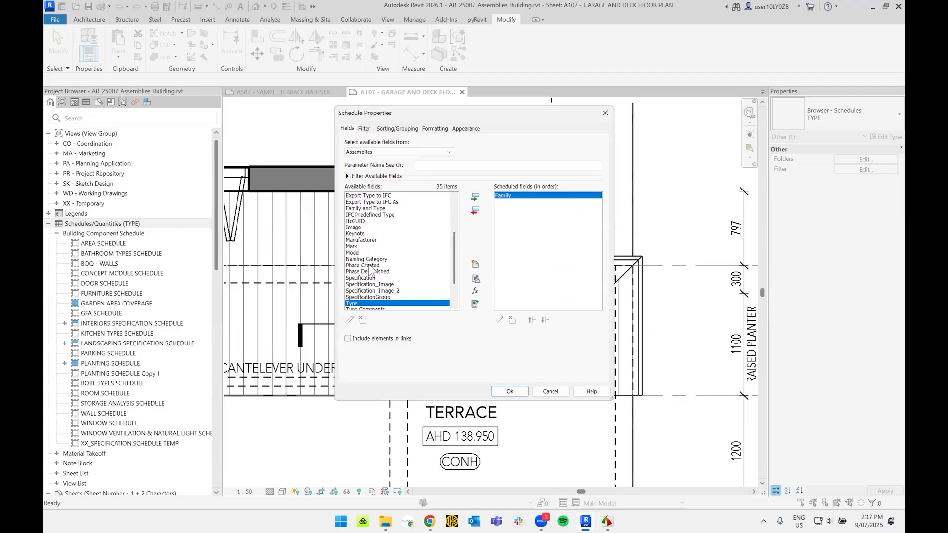
{"action": "double_click", "coordinate": [359, 285]}
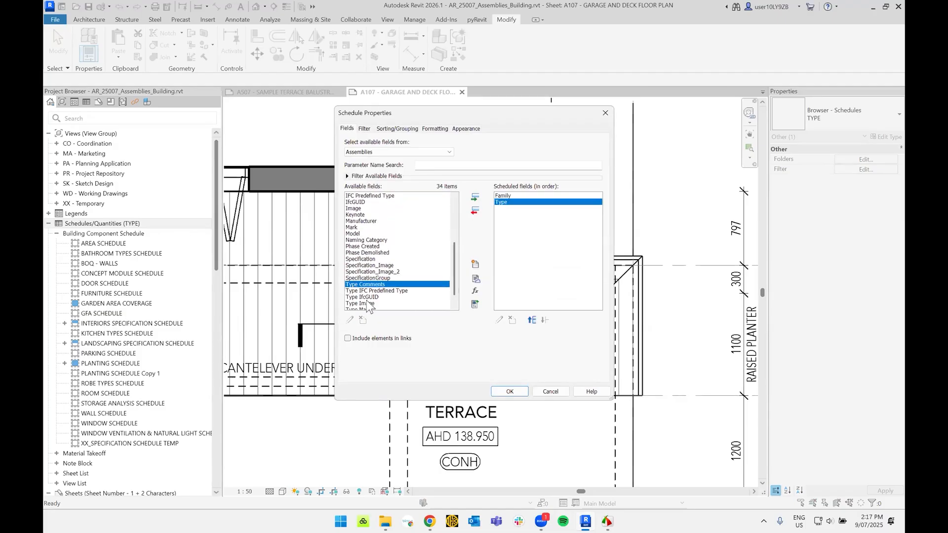
{"action": "scroll", "coordinate": [367, 304], "scroll_direction": "down", "scroll_amount": 1}
{"action": "double_click", "coordinate": [371, 303]}
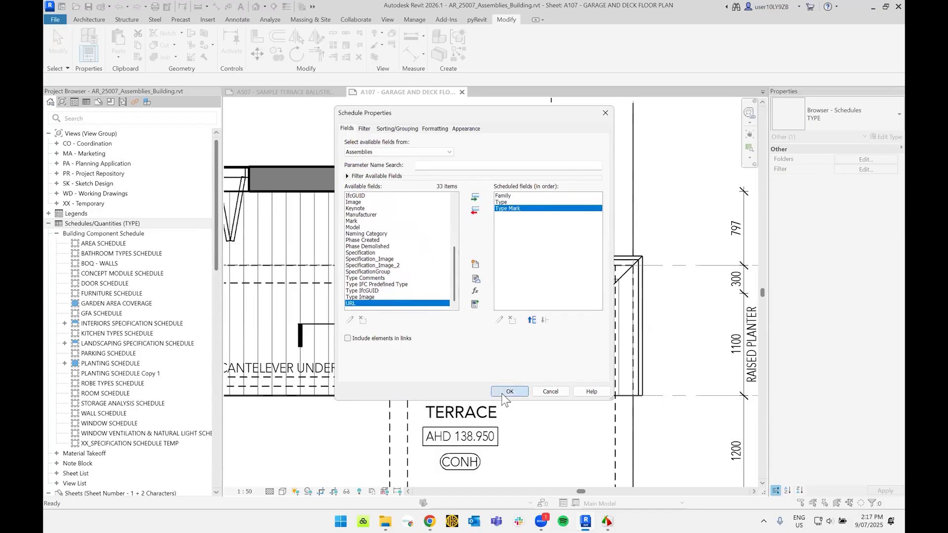
{"action": "left_click", "coordinate": [501, 393]}
- Enlarge the schedule display and widen the Family and Type columns to show the full assembly names
{"action": "left_click", "coordinate": [345, 186]}
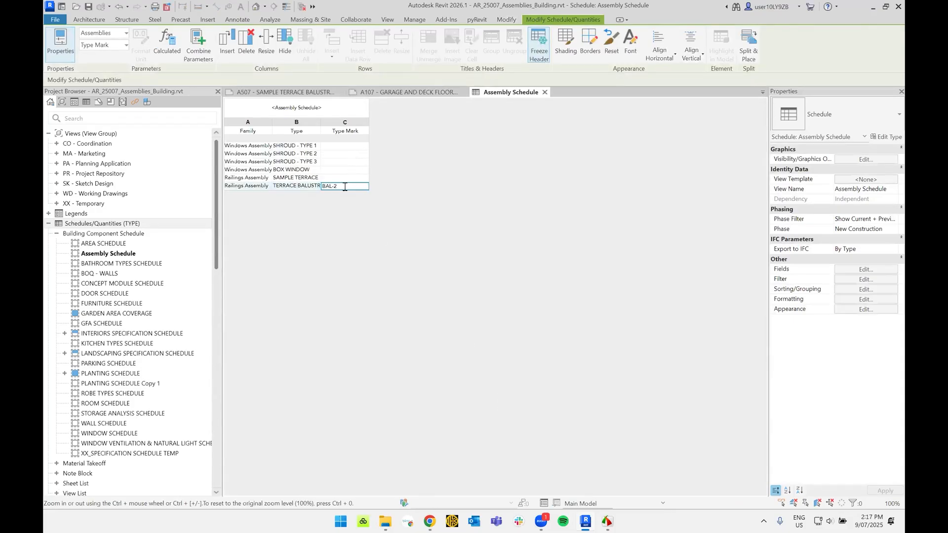
{"action": "scroll", "coordinate": [372, 338], "scroll_direction": "up", "scroll_amount": 3, "text": "ctrl"}
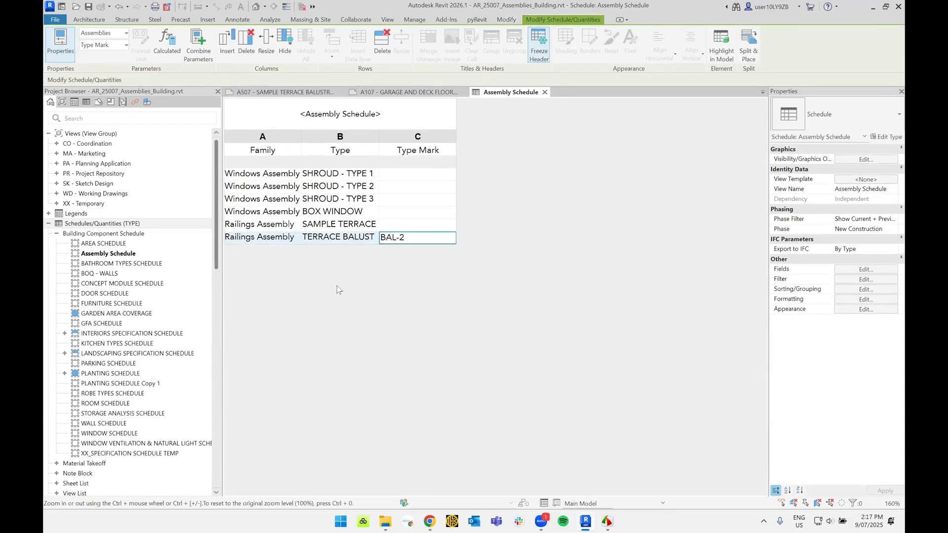
{"action": "left_click_drag", "start_coordinate": [360, 138], "coordinate": [387, 138]}
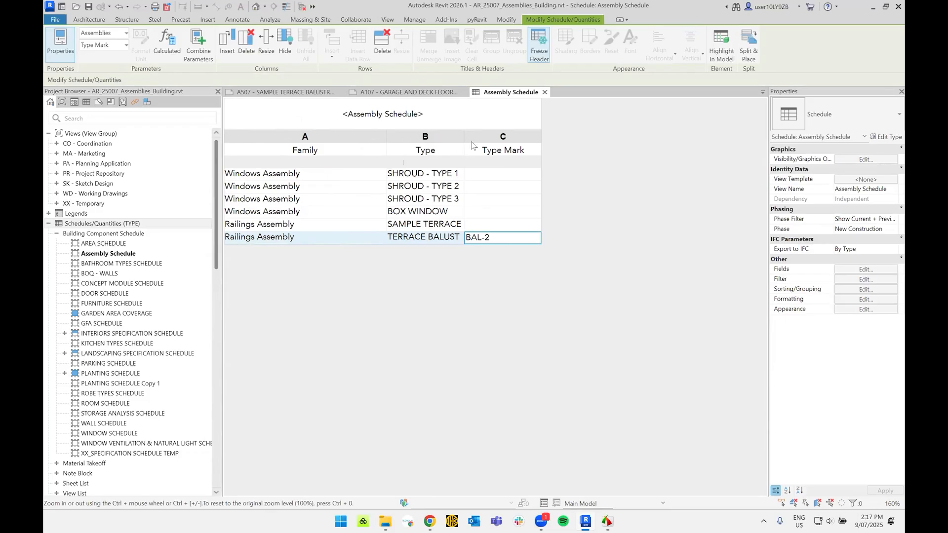
{"action": "left_click_drag", "start_coordinate": [481, 137], "coordinate": [570, 138]}
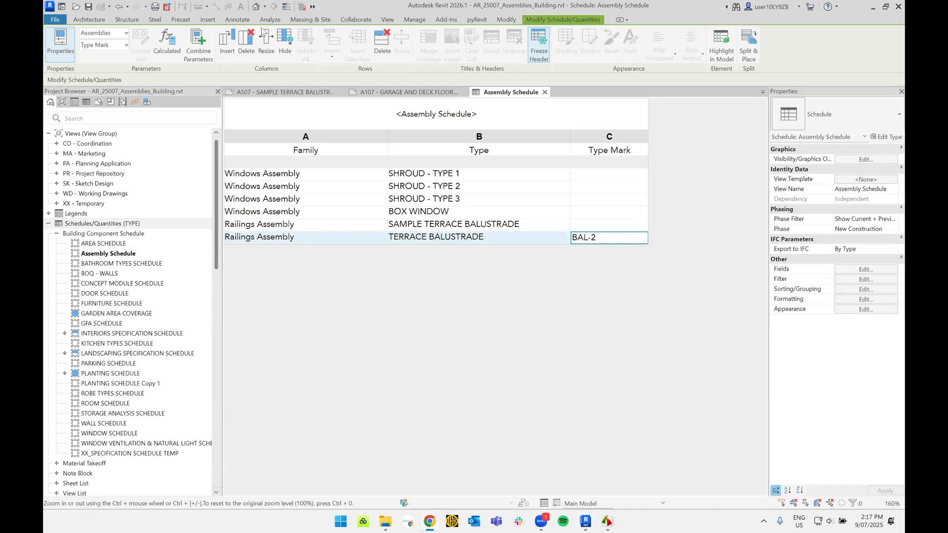
- Open the default 3D view and frame the building around the terrace balustrade
{"action": "left_click", "coordinate": [256, 6]}
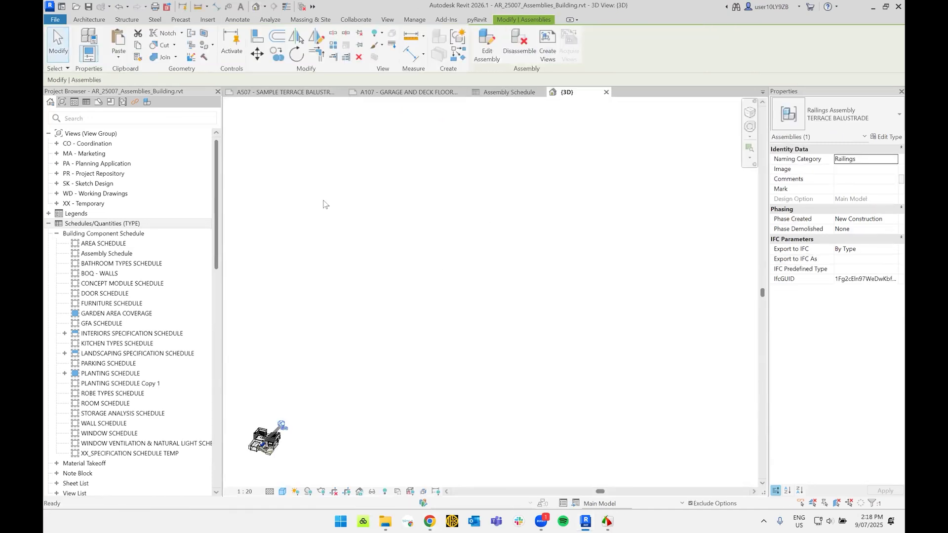
{"action": "scroll", "coordinate": [439, 301], "scroll_direction": "up", "scroll_amount": 10}
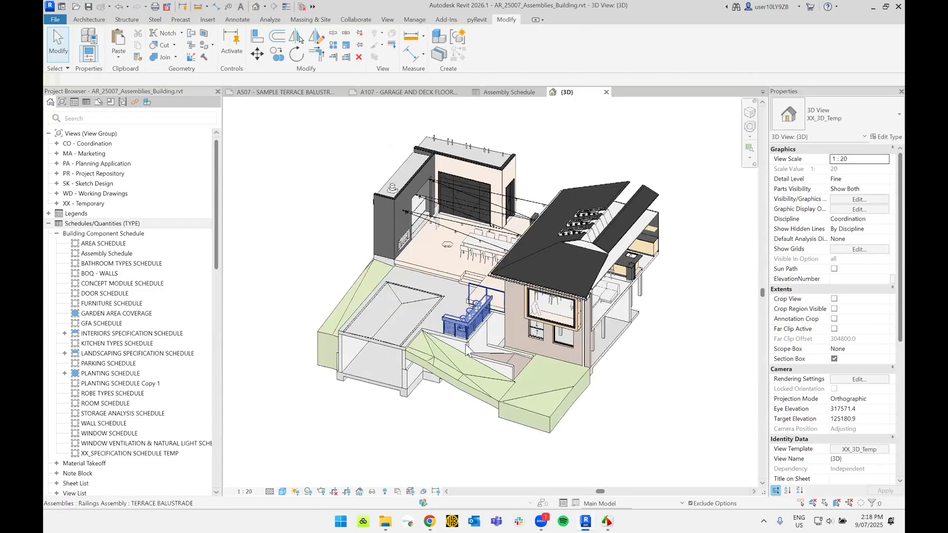
- Try to copy the TERRACE BALUSTRADE assembly to the area beside the terrace in the 3D view
{"action": "left_click", "coordinate": [442, 296]}
{"action": "scroll", "coordinate": [567, 398], "scroll_direction": "down", "scroll_amount": 5}
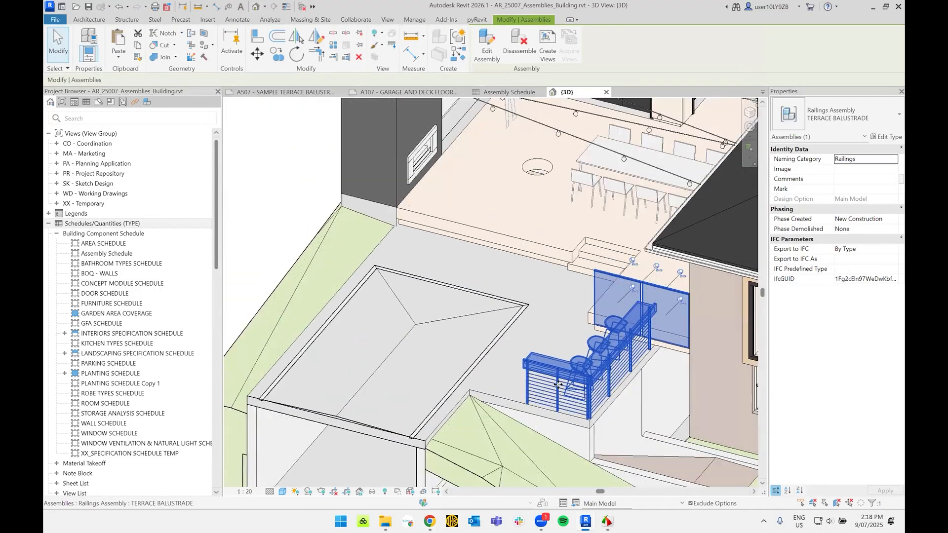
{"action": "key", "text": "c"}
{"action": "key", "text": "o"}
{"action": "left_click", "coordinate": [567, 400]}
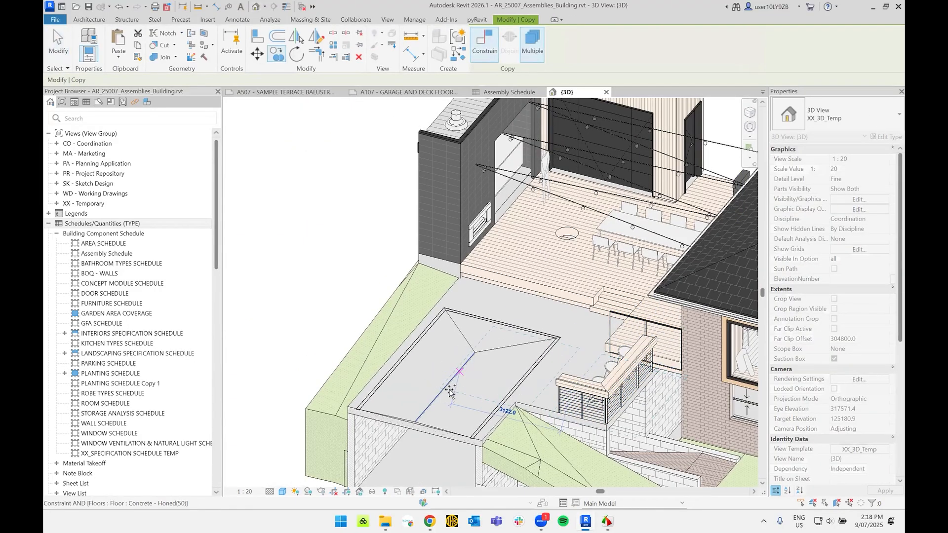
{"action": "left_click", "coordinate": [418, 379]}
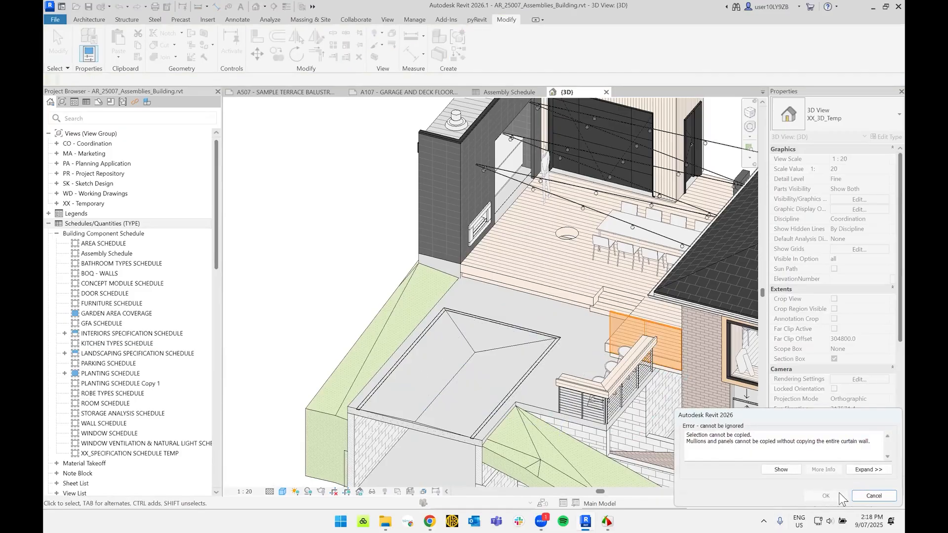
{"action": "left_click", "coordinate": [873, 495]}
{"action": "scroll", "coordinate": [519, 316], "scroll_direction": "up", "scroll_amount": 2}
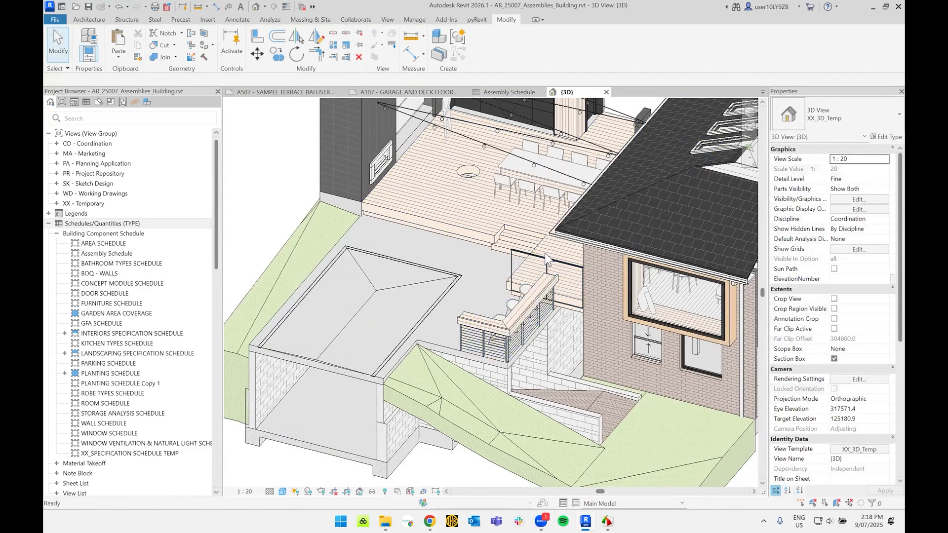
- Copy the TERRACE BALUSTRADE assembly together with its glass balustrade wall onto the garage slab, and compare the assembly types of both instances
{"action": "scroll", "coordinate": [527, 340], "scroll_direction": "up", "scroll_amount": 3}
{"action": "scroll", "coordinate": [528, 341], "scroll_direction": "up", "scroll_amount": 1}
{"action": "left_click", "coordinate": [527, 340]}
{"action": "middle_click_drag", "start_coordinate": [527, 341], "coordinate": [538, 228], "text": "shift"}
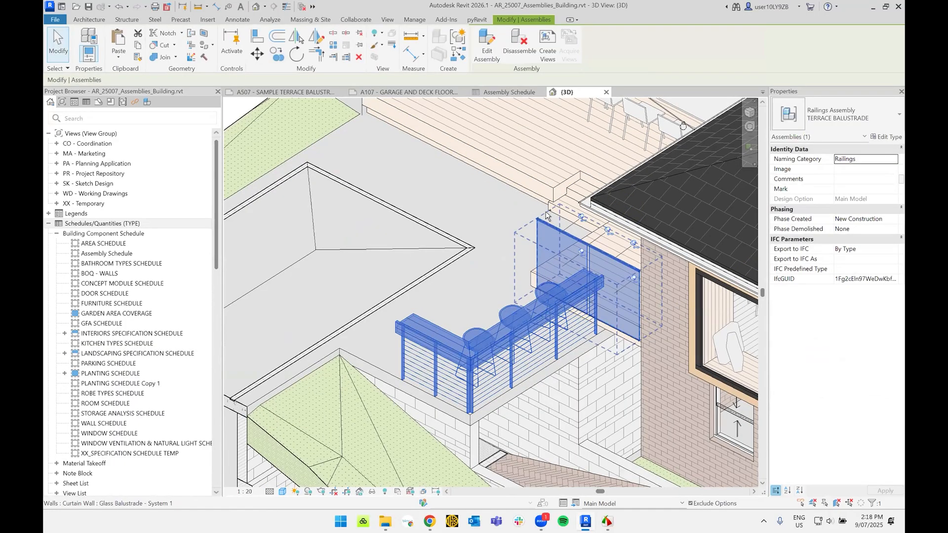
{"action": "left_click", "coordinate": [547, 218], "text": "ctrl"}
{"action": "middle_click_drag", "start_coordinate": [532, 269], "coordinate": [711, 292]}
{"action": "key", "text": "c"}
{"action": "key", "text": "o"}
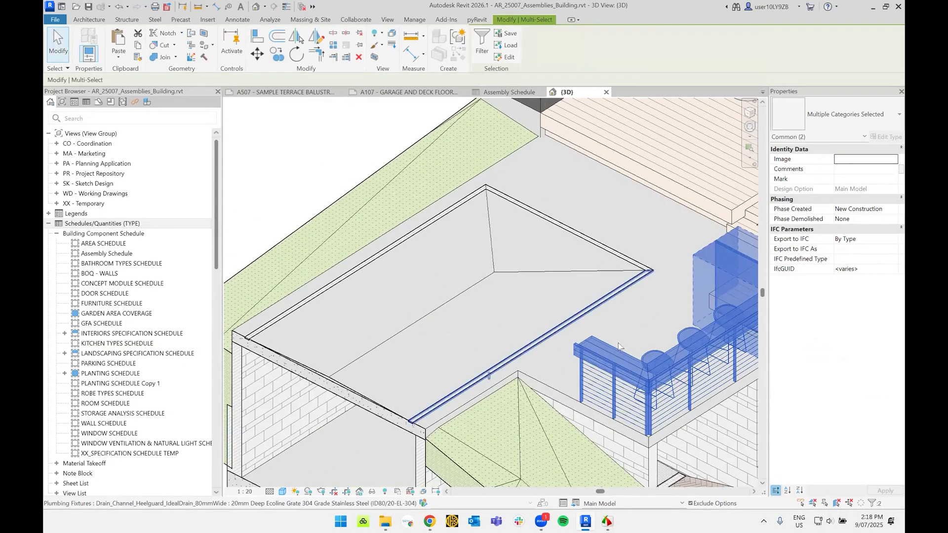
{"action": "left_click", "coordinate": [613, 357]}
{"action": "key", "text": "shift"}
{"action": "left_click", "coordinate": [408, 235], "text": "shift"}
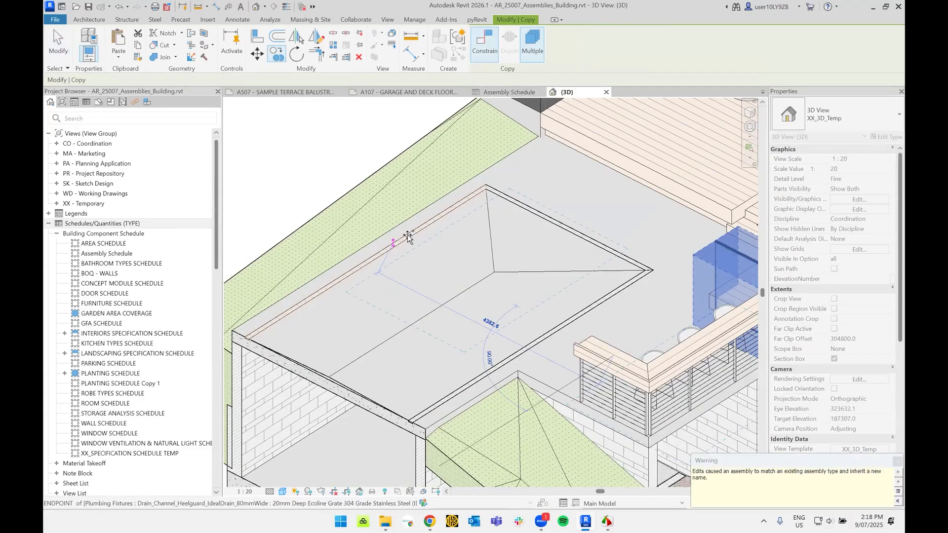
{"action": "middle_click_drag", "start_coordinate": [551, 377], "coordinate": [508, 432]}
{"action": "key", "text": "Escape"}
{"action": "key", "text": "Escape"}
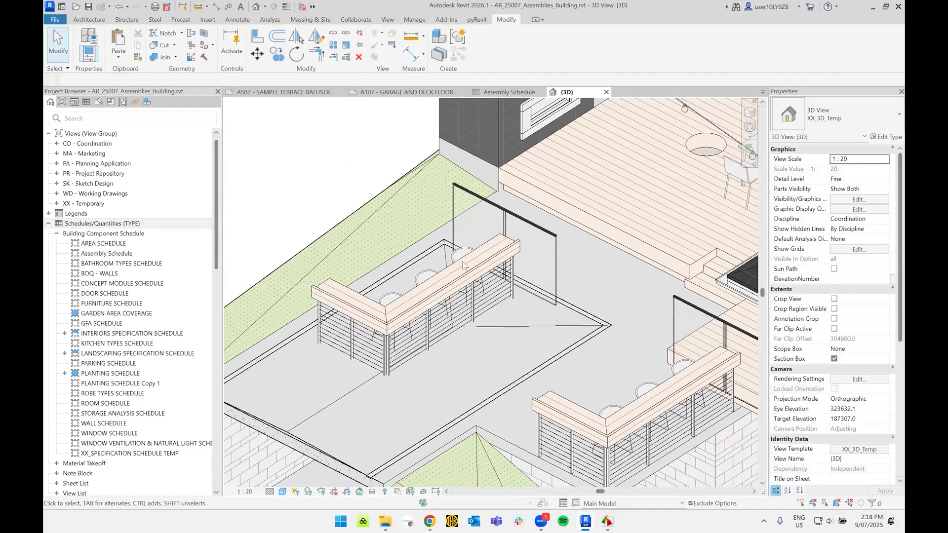
{"action": "left_click", "coordinate": [486, 296]}
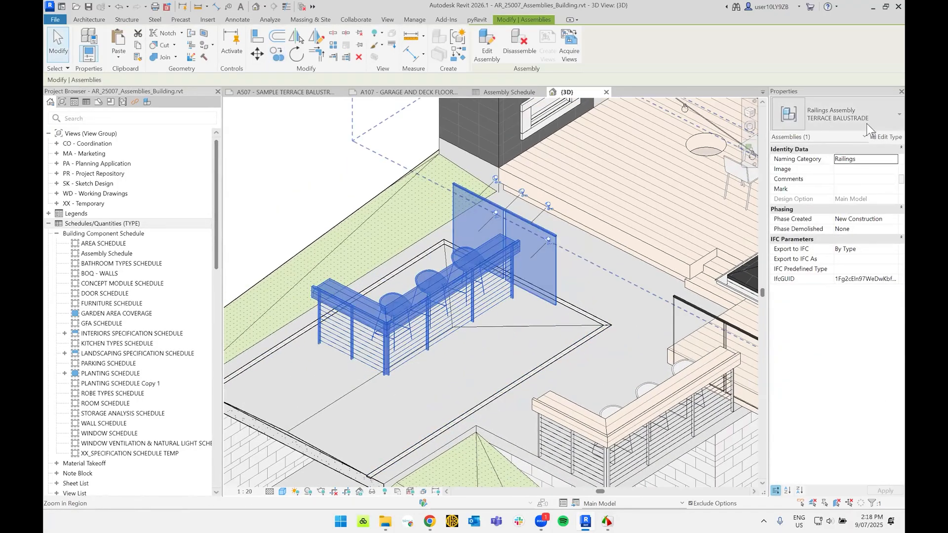
{"action": "left_click", "coordinate": [677, 389]}
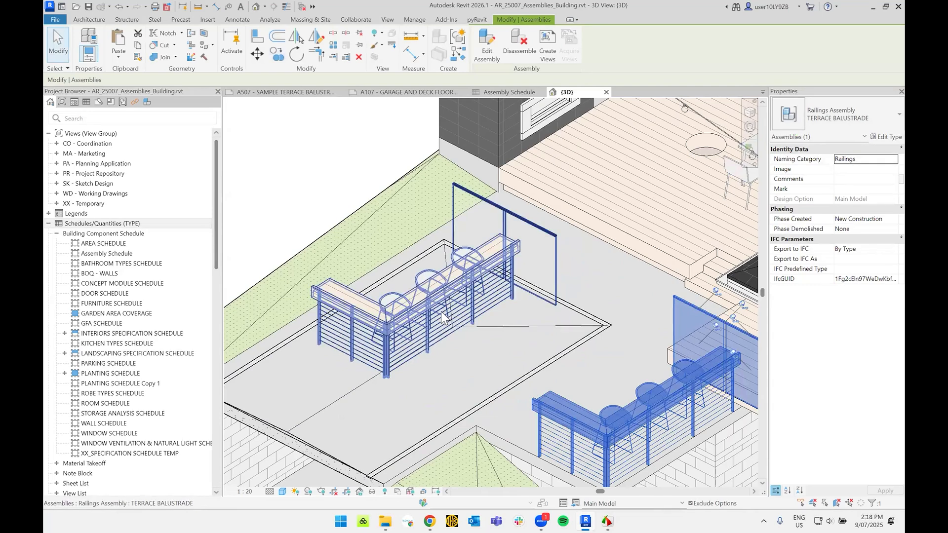
- Edit the copied assembly on the garage slab to delete the bar stool nearest the glass panels, accepting a new assembly type
{"action": "double_click", "coordinate": [448, 251]}
{"action": "left_click", "coordinate": [448, 251]}
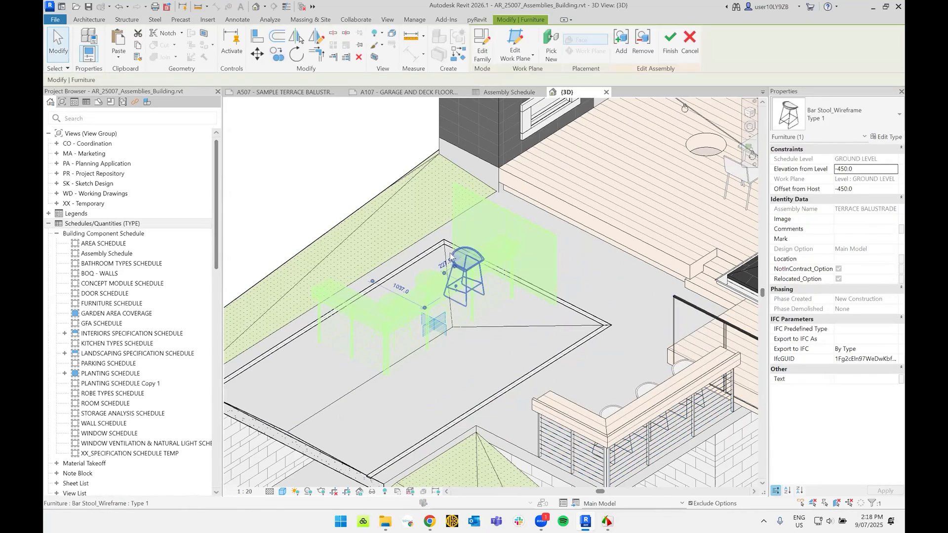
{"action": "key", "text": "Delete"}
{"action": "left_click", "coordinate": [526, 49]}
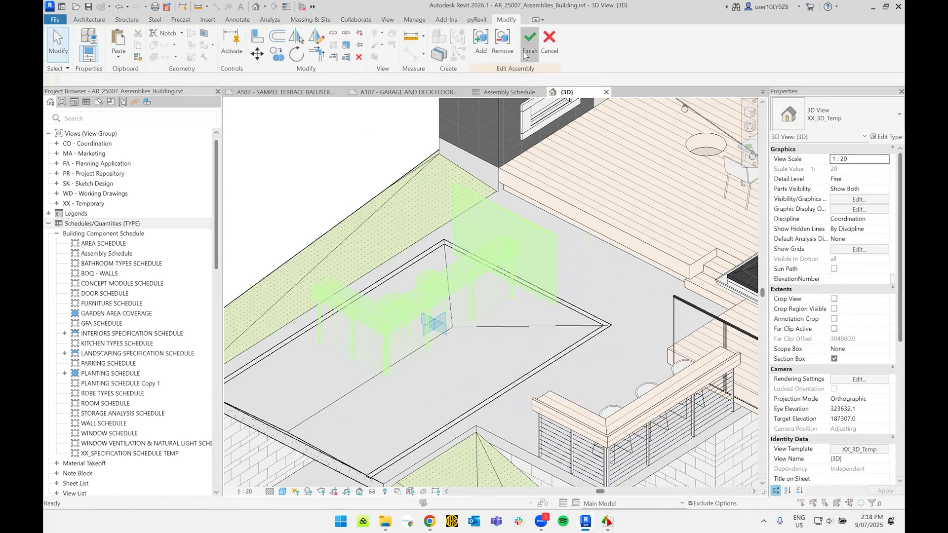
{"action": "left_click_drag", "start_coordinate": [423, 235], "coordinate": [489, 253]}
{"action": "left_click_drag", "start_coordinate": [372, 234], "coordinate": [498, 235]}
{"action": "left_click", "coordinate": [498, 236]}
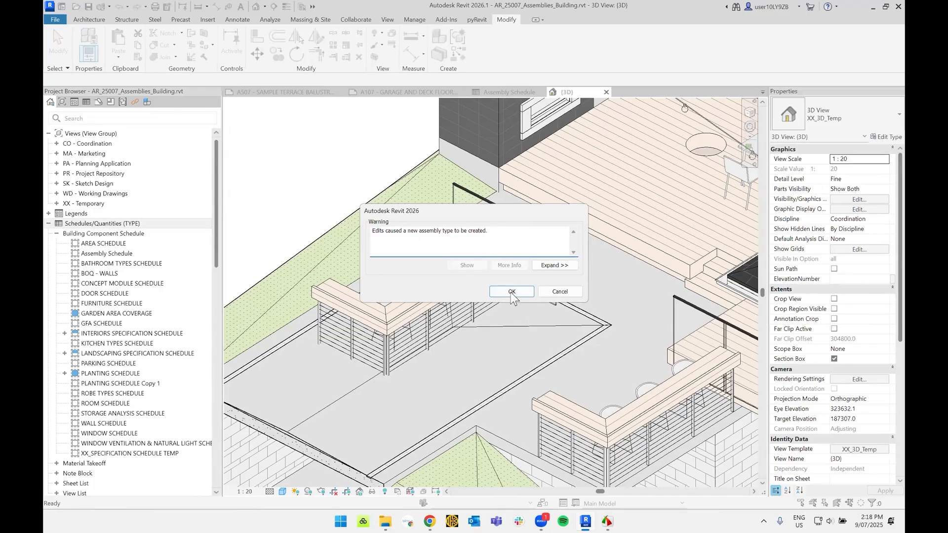
{"action": "left_click", "coordinate": [510, 292]}
- Check the assembly type assigned to the edited copy and the other available Railings Assembly types
{"action": "left_click", "coordinate": [485, 280]}
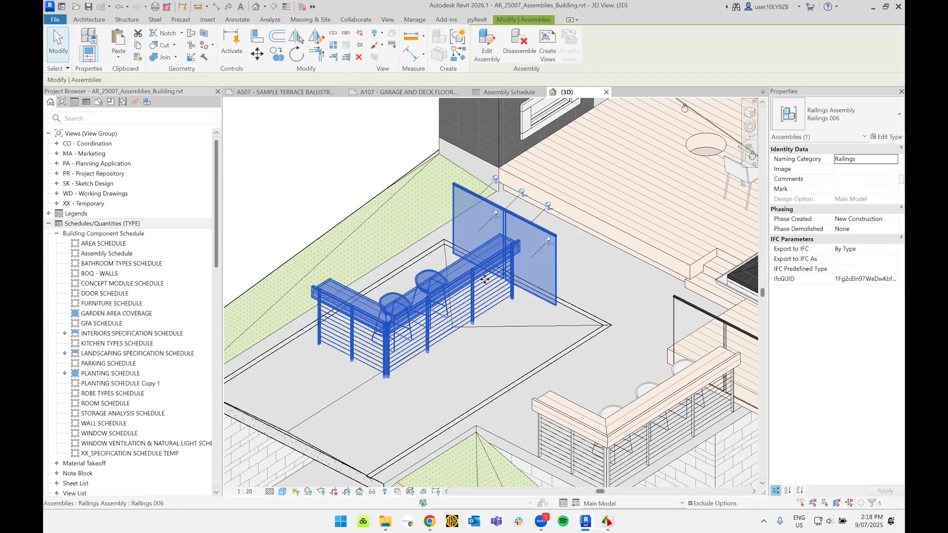
{"action": "left_click", "coordinate": [820, 124]}
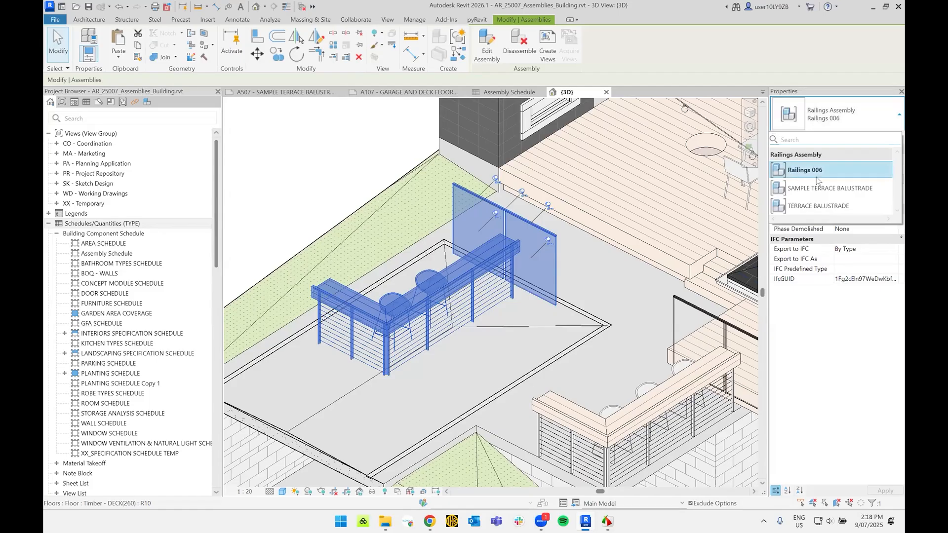
{"action": "key", "text": "Escape"}
{"action": "key", "text": "Escape"}
{"action": "scroll", "coordinate": [484, 278], "scroll_direction": "down", "scroll_amount": 1}
{"action": "left_click", "coordinate": [484, 278]}
{"action": "middle_click_drag", "start_coordinate": [541, 286], "coordinate": [456, 289], "text": "shift"}
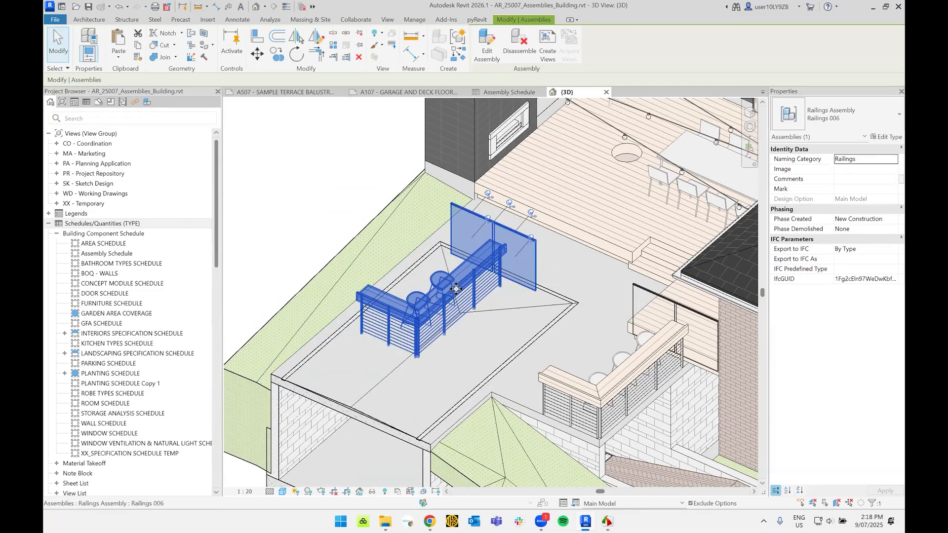
{"action": "key", "text": "Escape"}
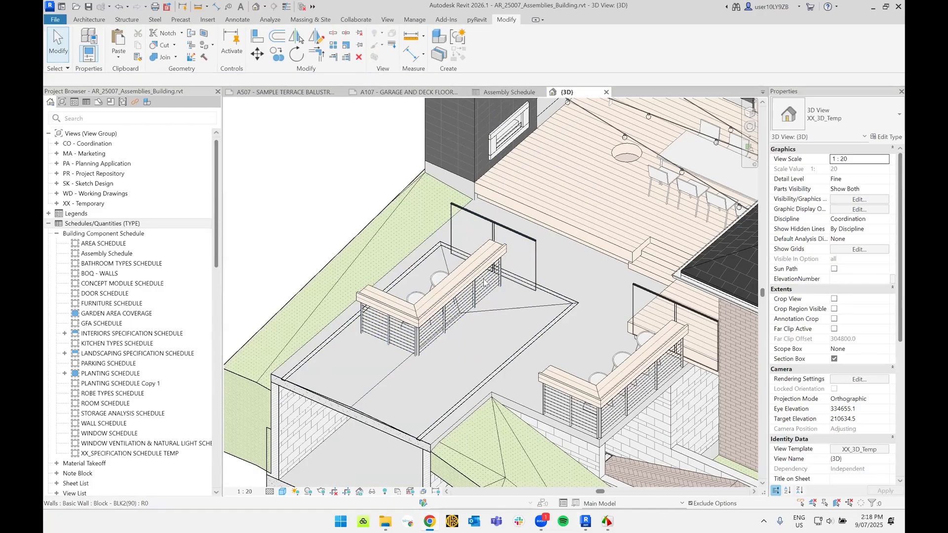
- Try to copy the original balustrade assembly and its glass balustrade wall a short distance towards the garage slab
{"action": "left_click", "coordinate": [573, 415]}
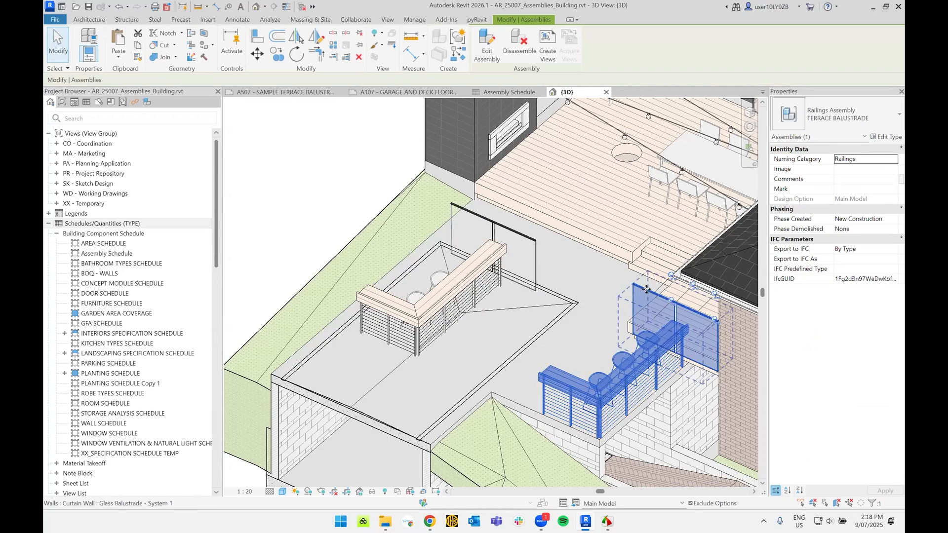
{"action": "left_click", "coordinate": [619, 307], "text": "ctrl"}
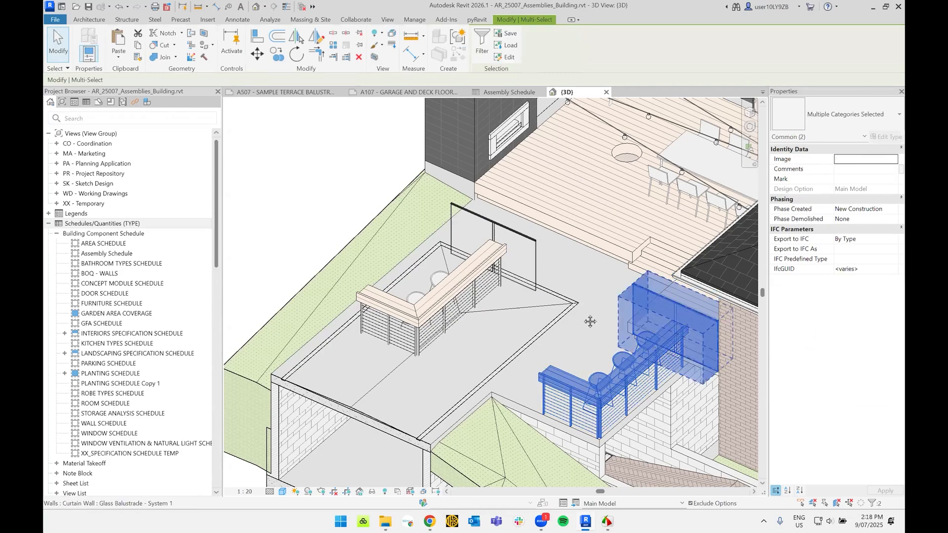
{"action": "middle_click_drag", "start_coordinate": [590, 322], "coordinate": [553, 323]}
{"action": "key", "text": "c"}
{"action": "key", "text": "o"}
{"action": "left_click", "coordinate": [585, 367]}
{"action": "middle_click_drag", "start_coordinate": [416, 318], "coordinate": [378, 329], "text": "shift"}
{"action": "left_click", "coordinate": [374, 325]}
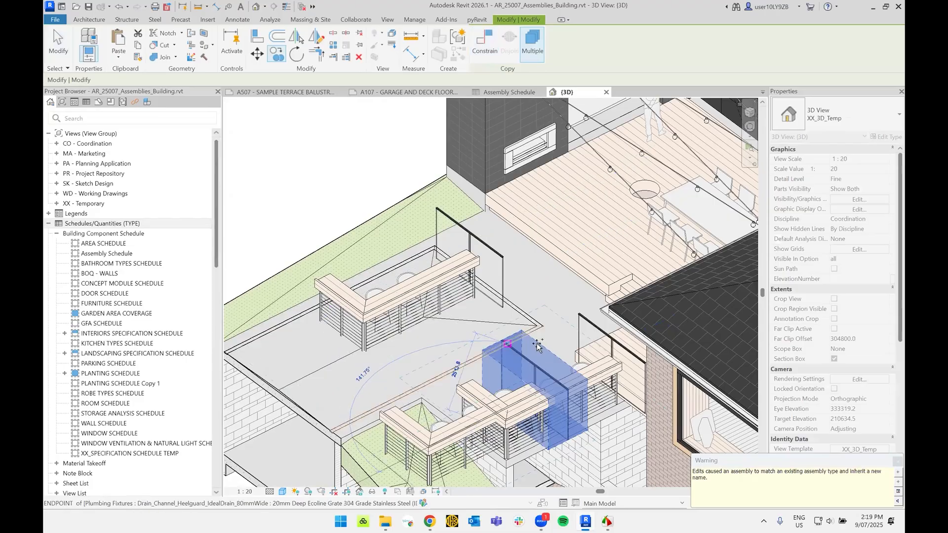
{"action": "left_click", "coordinate": [564, 341]}
{"action": "key", "text": "ctrl+z"}
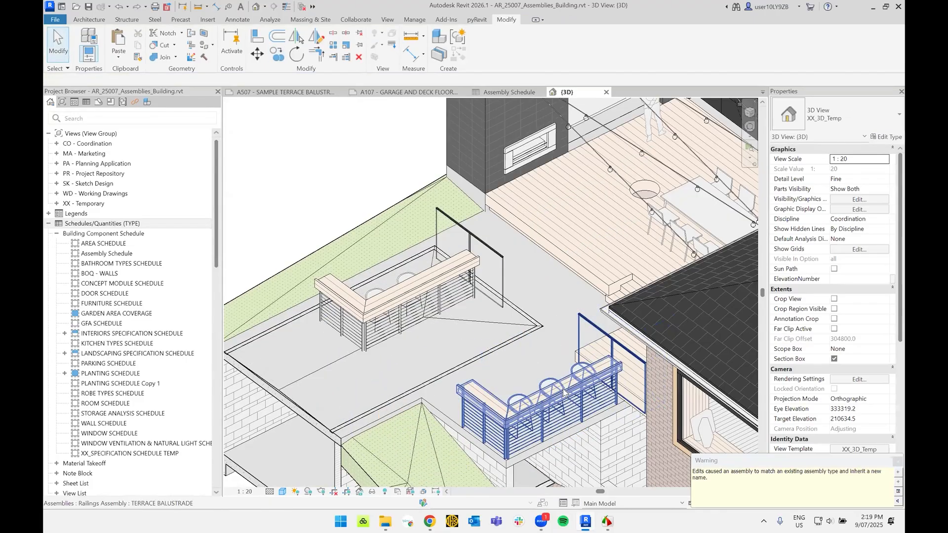
- Copy the original TERRACE BALUSTRADE assembly with its glass balustrade wall onto the grass strip beyond the garage
{"action": "left_click", "coordinate": [581, 379]}
{"action": "middle_click_drag", "start_coordinate": [582, 378], "coordinate": [597, 341], "text": "shift"}
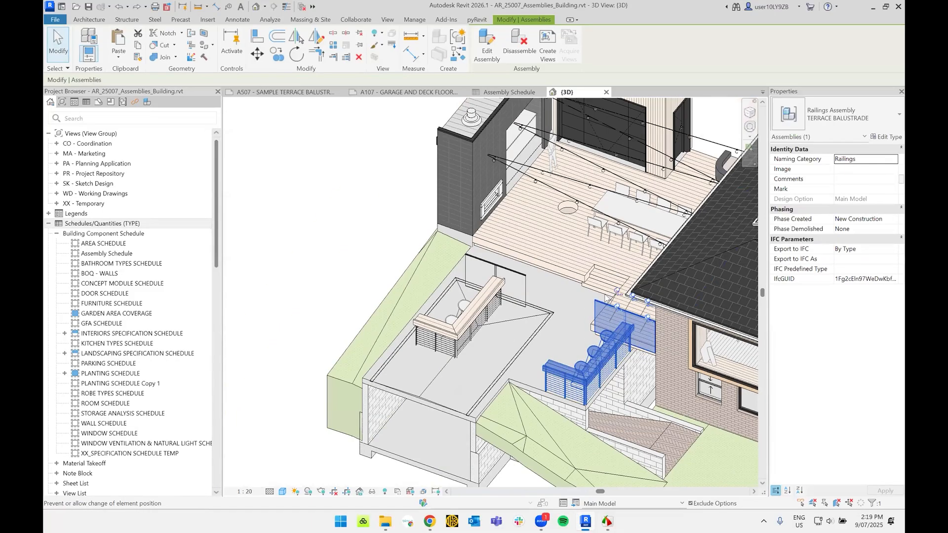
{"action": "key", "text": "c"}
{"action": "key", "text": "o"}
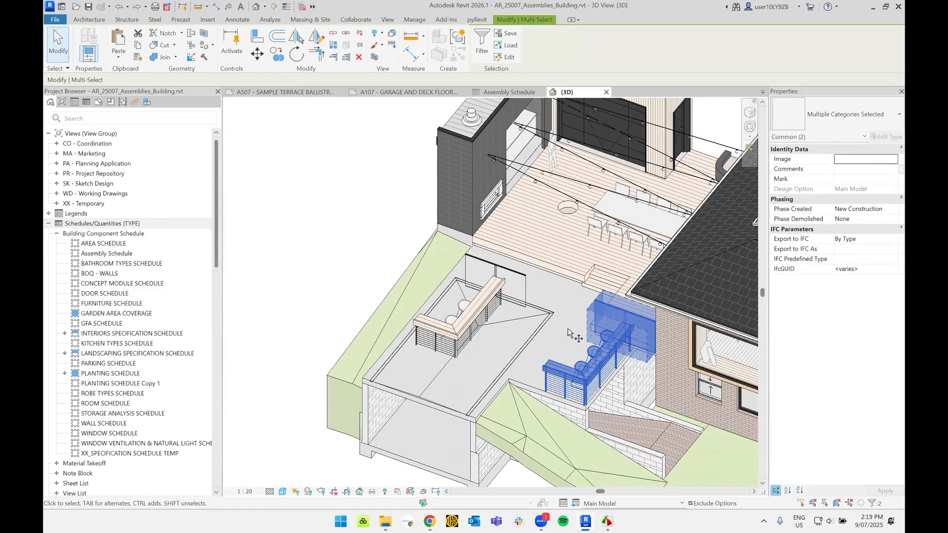
{"action": "left_click", "coordinate": [455, 305]}
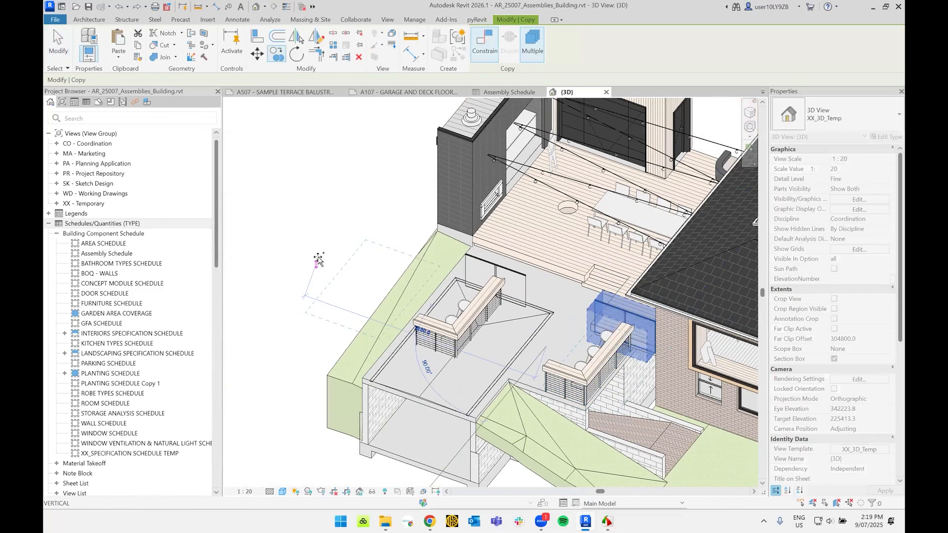
{"action": "left_click", "coordinate": [362, 271]}
{"action": "key", "text": "Escape"}
{"action": "key", "text": "Escape"}
{"action": "left_click", "coordinate": [428, 253]}
{"action": "key", "text": "Escape"}
- Review the original balustrade's options for creating assembly views and its existing views listed under TERRACE BALUSTRADE
{"action": "left_click", "coordinate": [575, 377]}
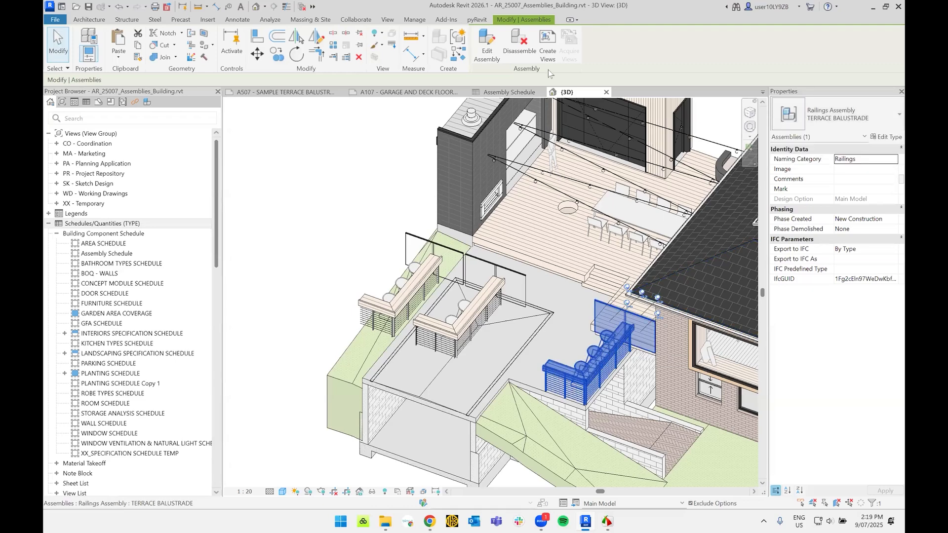
{"action": "left_click", "coordinate": [548, 50]}
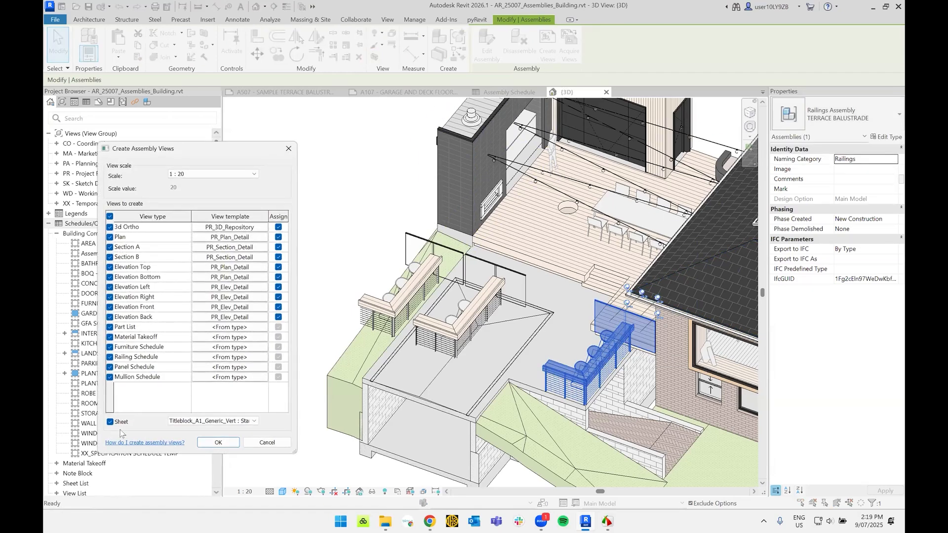
{"action": "left_click", "coordinate": [261, 446]}
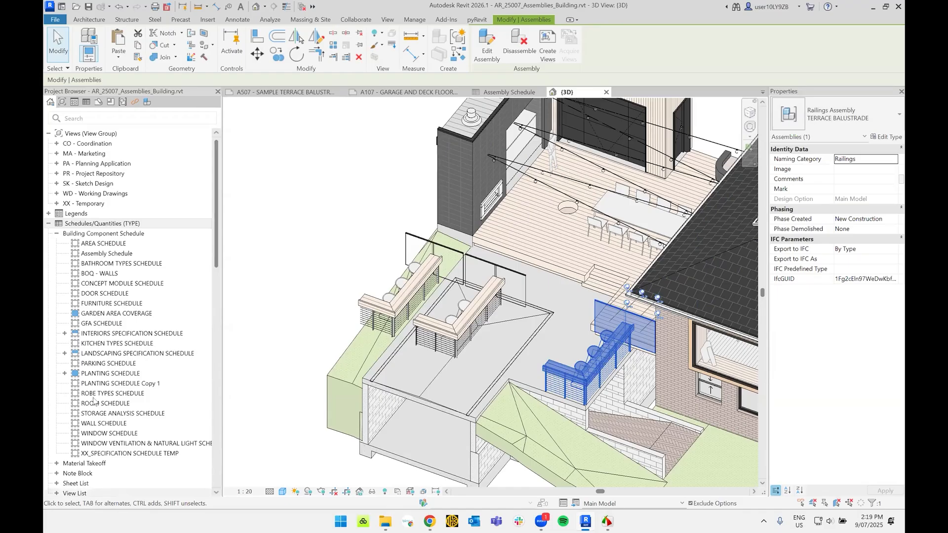
{"action": "scroll", "coordinate": [115, 395], "scroll_direction": "down", "scroll_amount": 10}
{"action": "scroll", "coordinate": [115, 397], "scroll_direction": "down", "scroll_amount": 7}
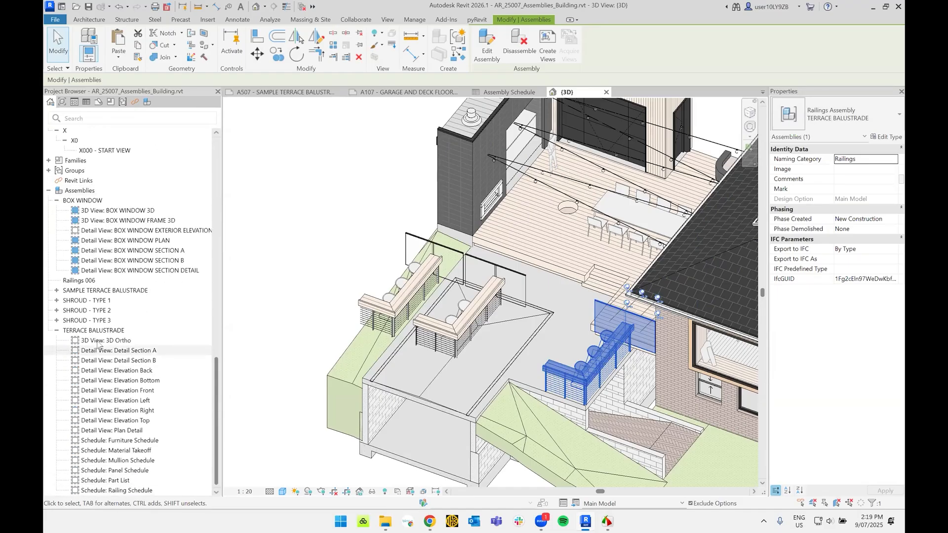
{"action": "left_click", "coordinate": [106, 341]}
{"action": "left_click", "coordinate": [600, 360]}
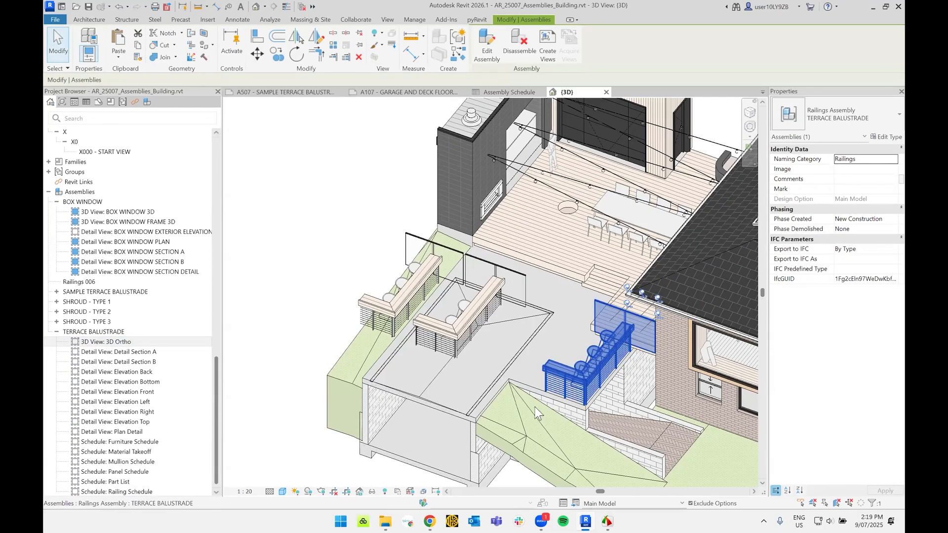
{"action": "key", "text": "Escape"}
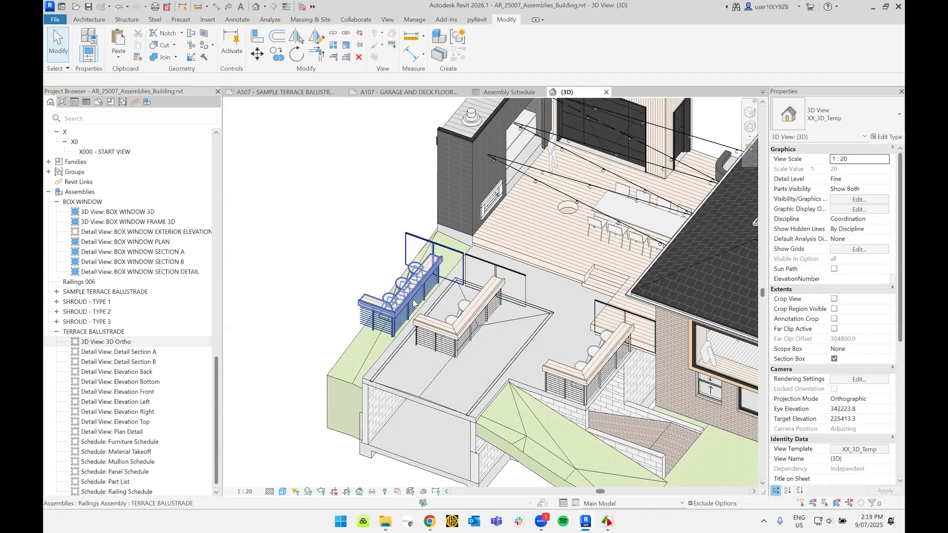
- Acquire the TERRACE BALUSTRADE assembly views for the copy on the grass strip
{"action": "left_click", "coordinate": [414, 301]}
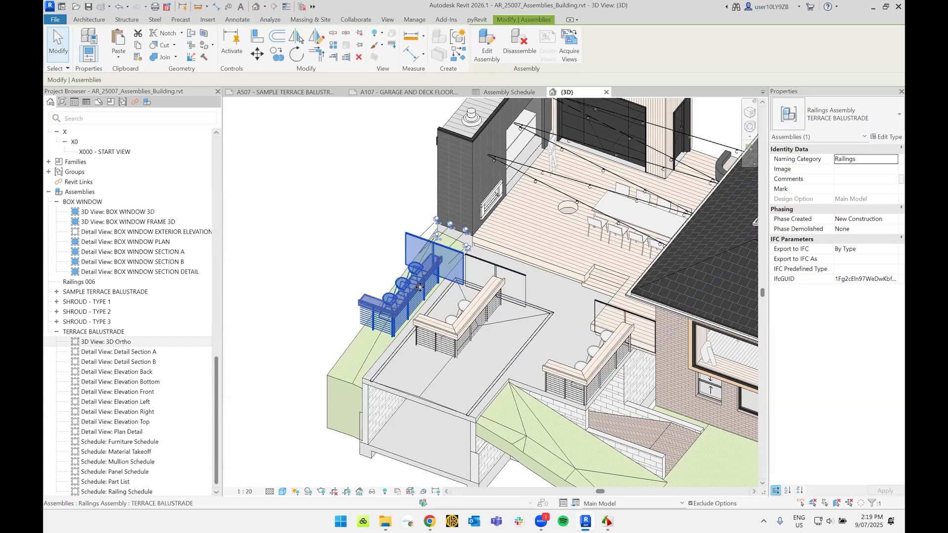
{"action": "left_click", "coordinate": [570, 55]}
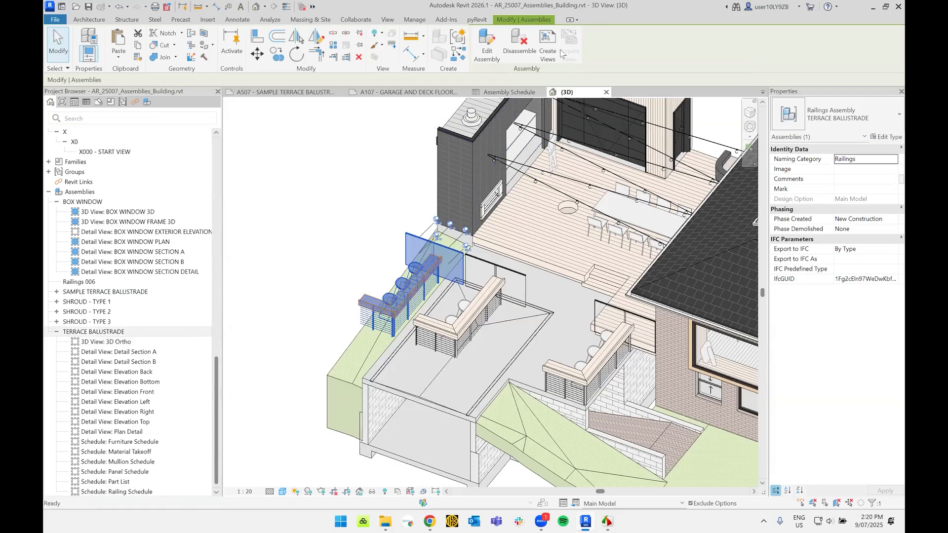
{"action": "left_click", "coordinate": [548, 45]}
{"action": "left_click", "coordinate": [218, 442]}
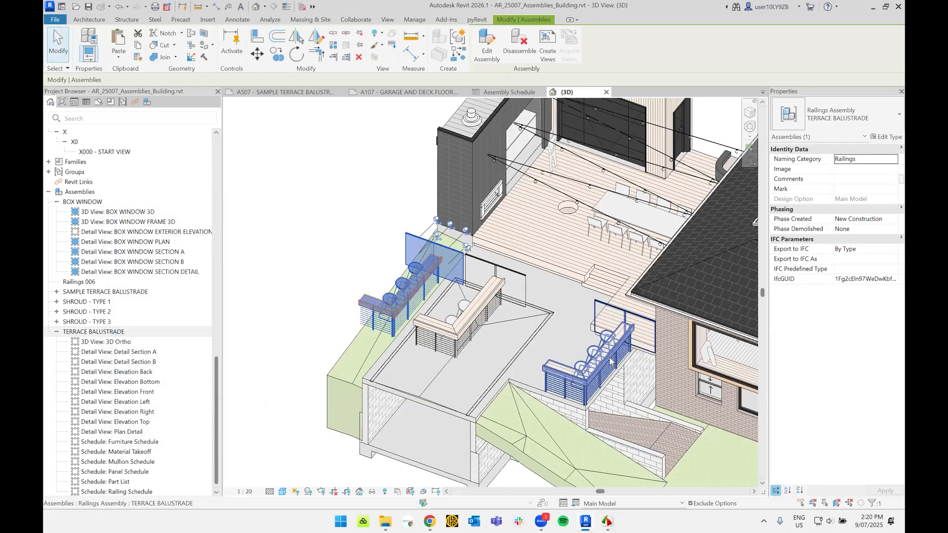
- Delete the original balustrade assembly from the terrace edge, replacing the missing curtain panels with system panels
{"action": "left_click", "coordinate": [592, 368]}
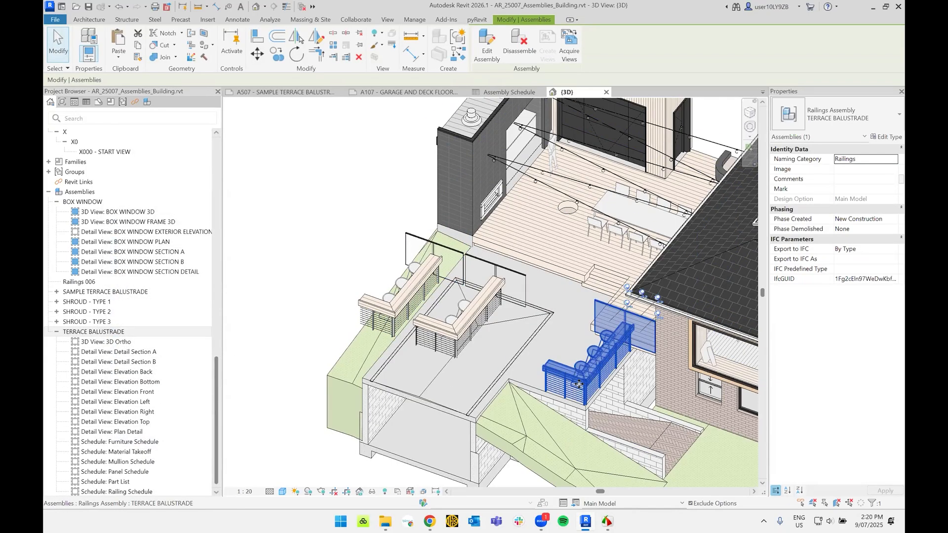
{"action": "key", "text": "Delete"}
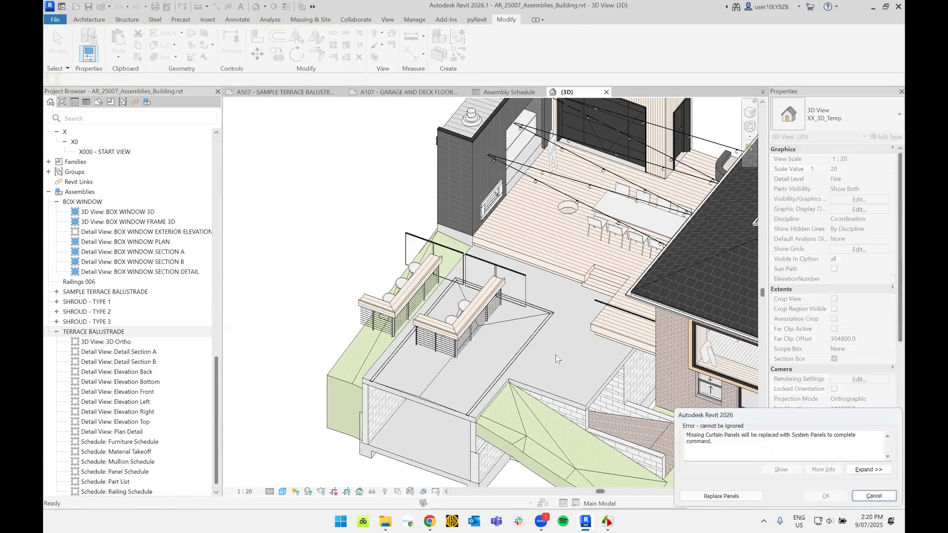
{"action": "left_click", "coordinate": [741, 496]}
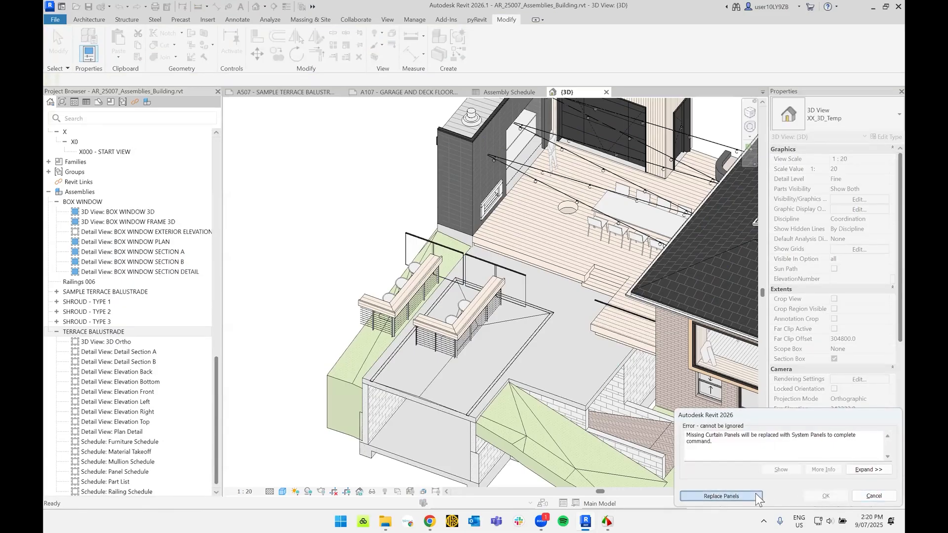
- Check the balustrade assembly on the grass strip and the Detail Section B view belonging to TERRACE BALUSTRADE
{"action": "left_click", "coordinate": [404, 295]}
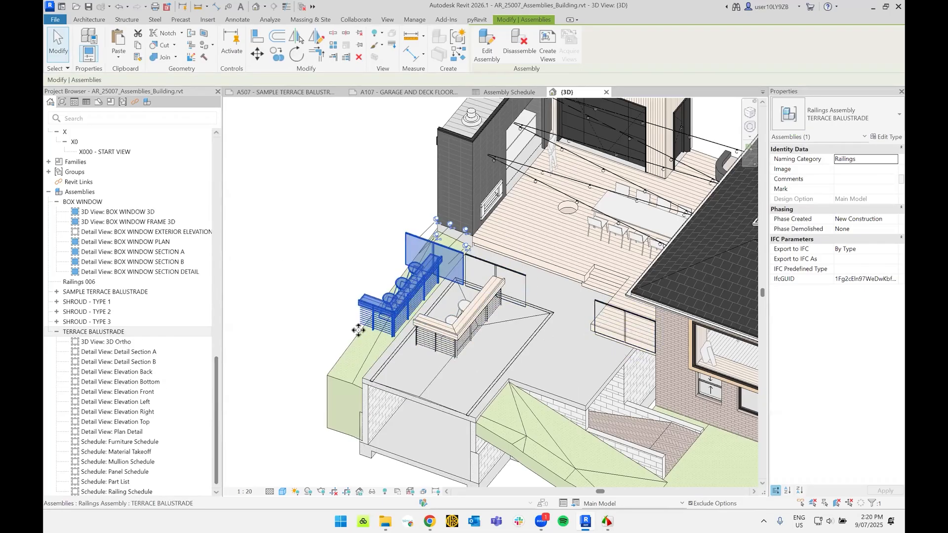
{"action": "left_click", "coordinate": [124, 363]}
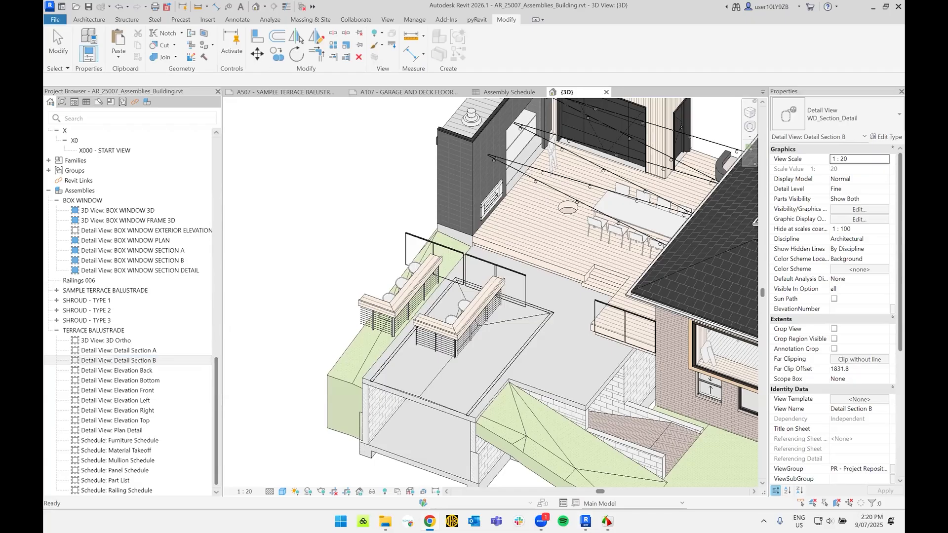
{"action": "left_click", "coordinate": [412, 307]}
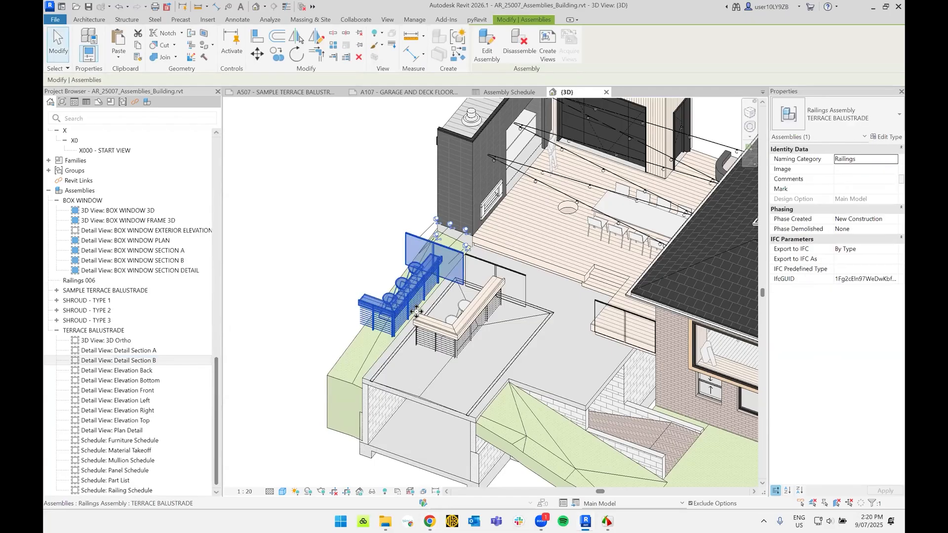
{"action": "left_click", "coordinate": [366, 222]}
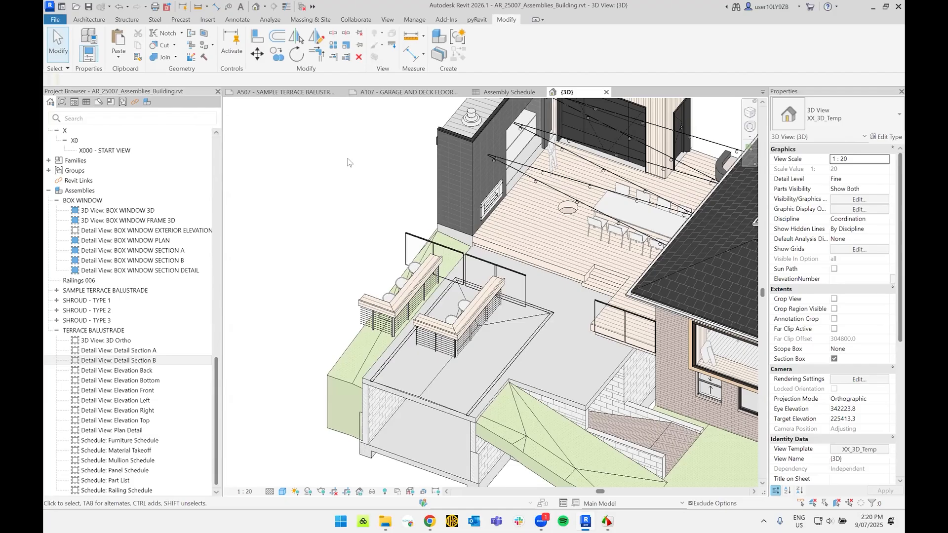